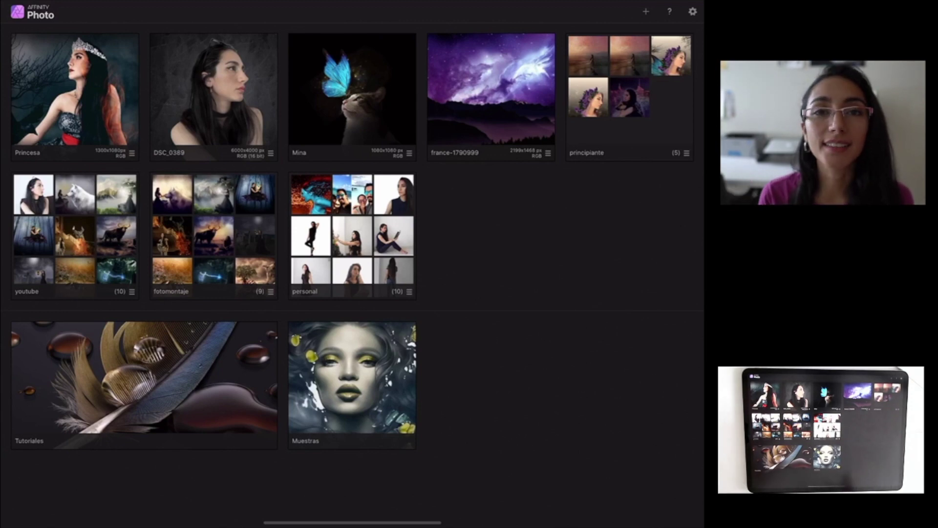
Preview the finished Princesa montage, return to the gallery, and bring up the new-document options
{"action": "left_click", "coordinate": [74, 89]}
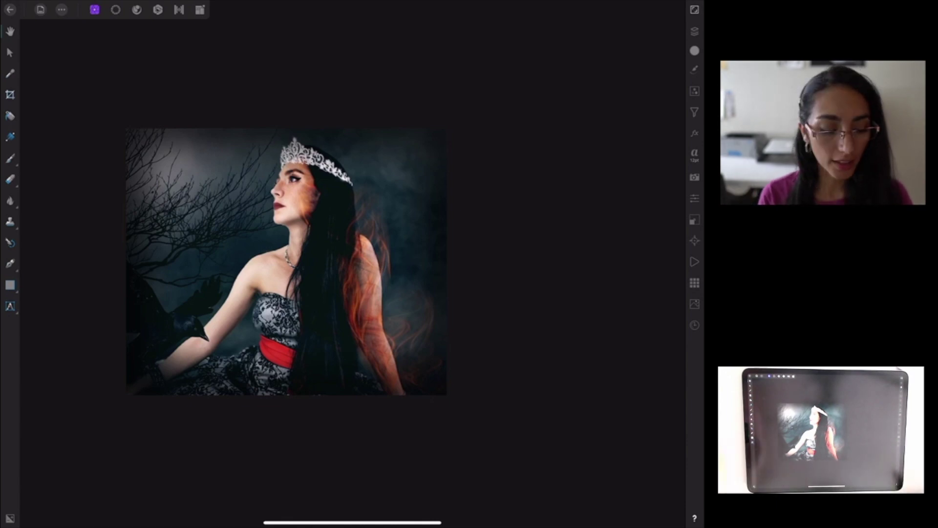
{"action": "left_click", "coordinate": [11, 10]}
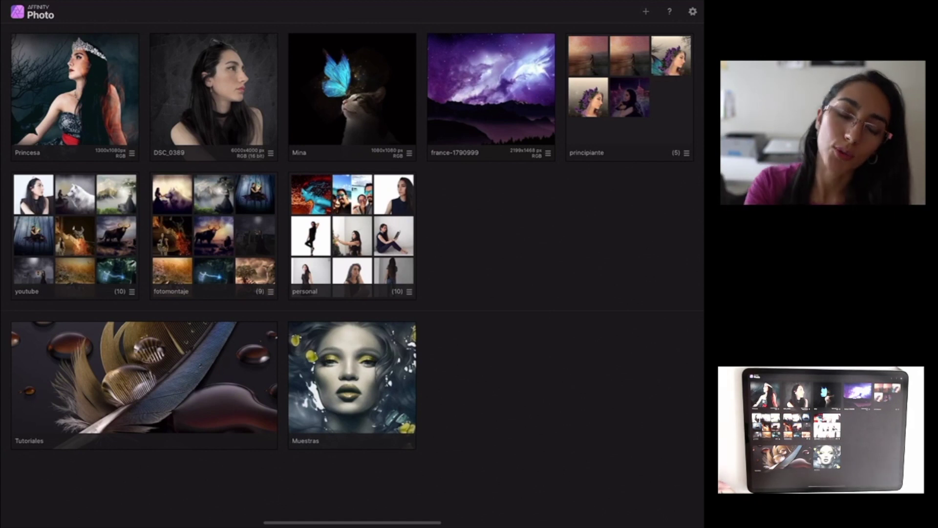
{"action": "left_click", "coordinate": [646, 11]}
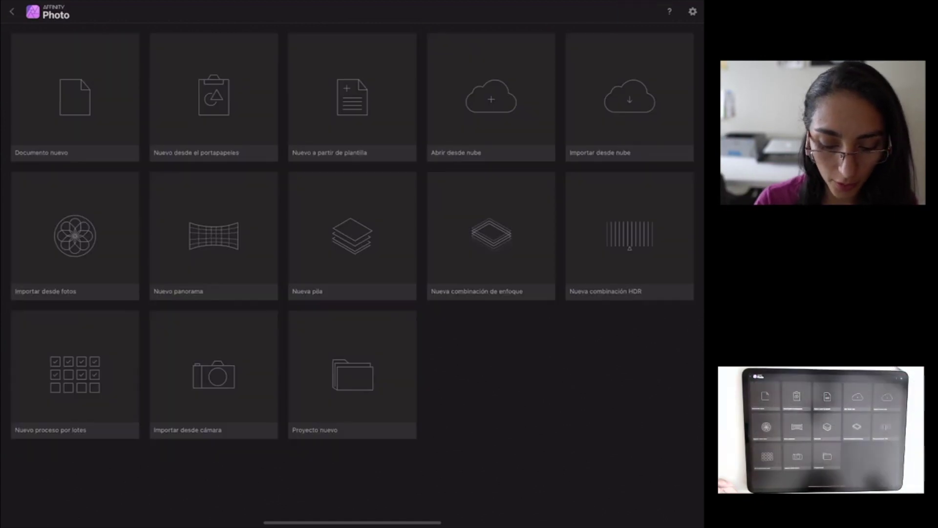
Start a new blank document with units in pixels and width 1300
{"action": "left_click", "coordinate": [75, 98]}
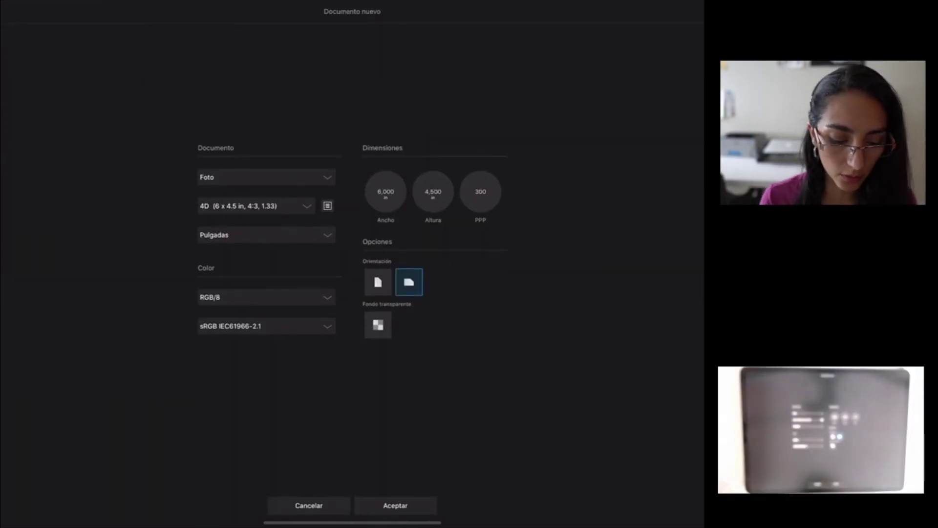
{"action": "left_click", "coordinate": [266, 235]}
{"action": "left_click", "coordinate": [398, 201]}
{"action": "left_click", "coordinate": [386, 192]}
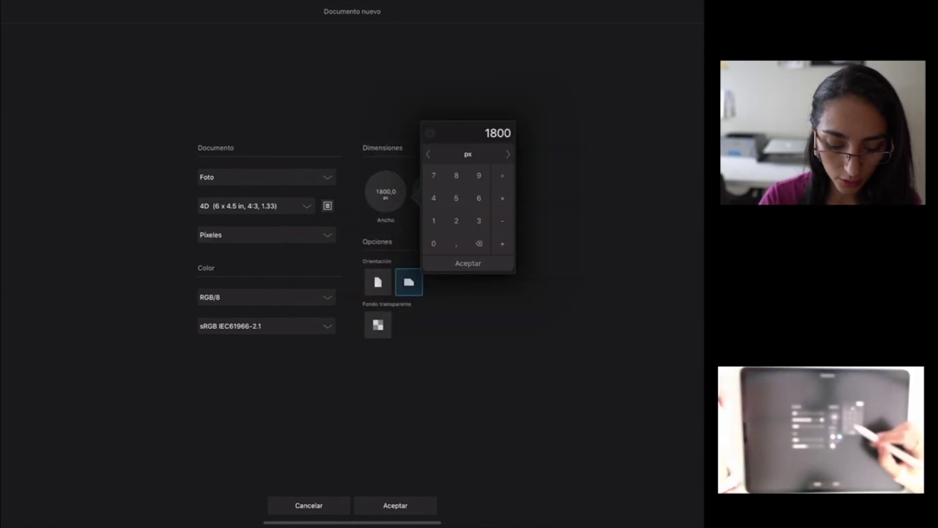
{"action": "left_click", "coordinate": [434, 221]}
{"action": "left_click", "coordinate": [434, 243]}
{"action": "left_click", "coordinate": [468, 263]}
Set the height to 1080 px and create the landscape document
{"action": "left_click", "coordinate": [433, 191]}
{"action": "left_click", "coordinate": [481, 220]}
{"action": "left_click", "coordinate": [481, 244]}
{"action": "left_click", "coordinate": [503, 175]}
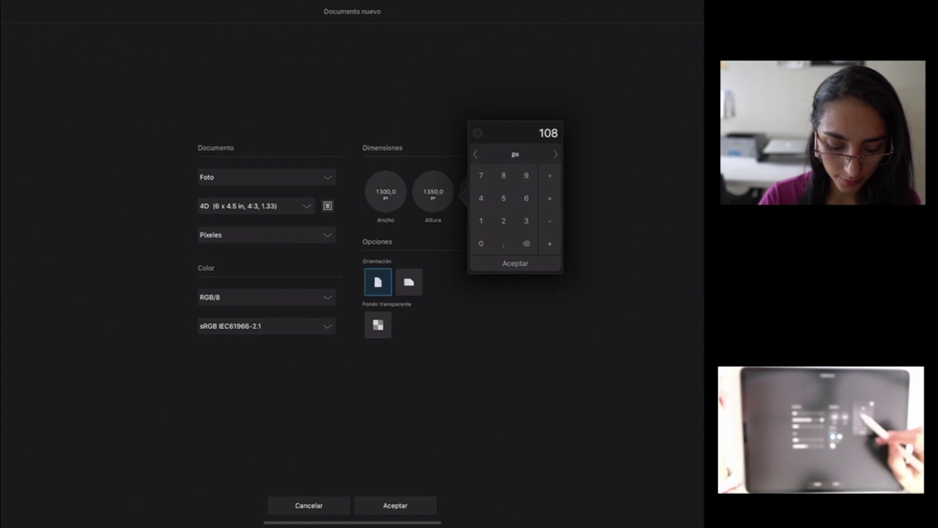
{"action": "left_click", "coordinate": [516, 263]}
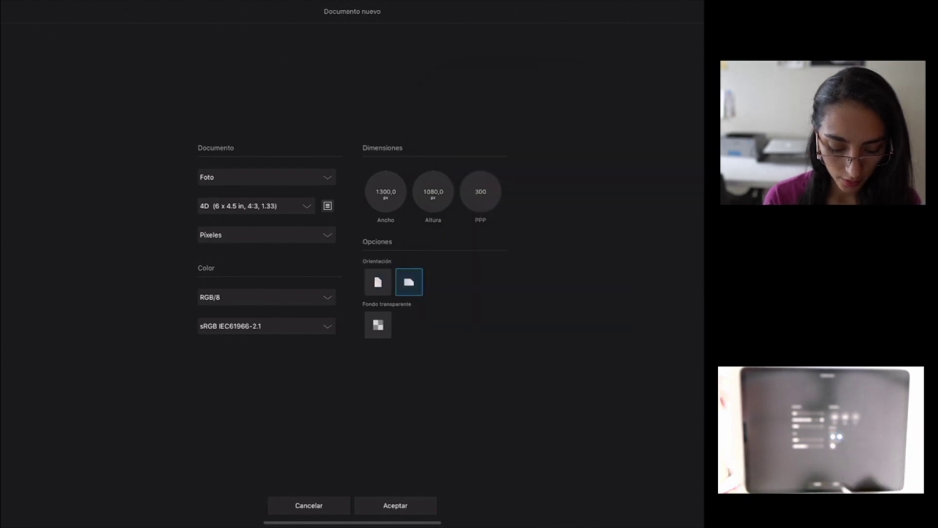
{"action": "left_click", "coordinate": [395, 506]}
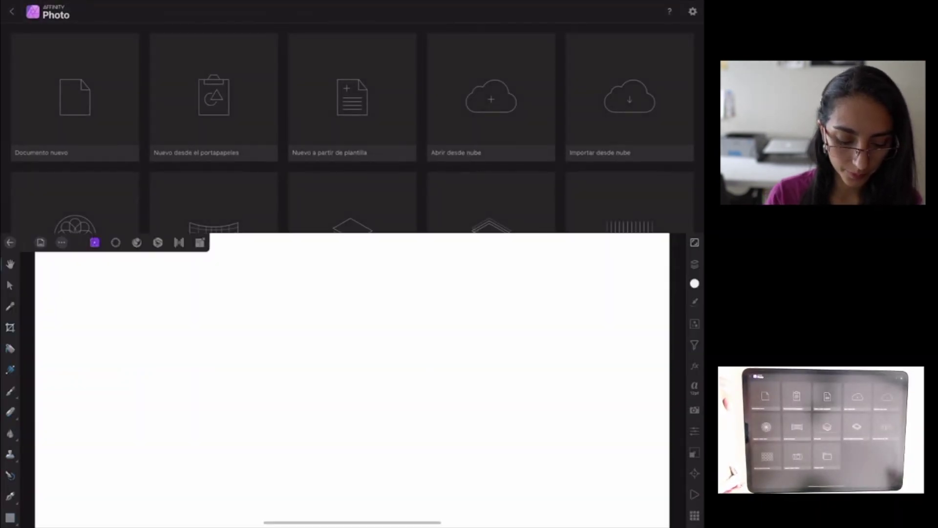
{"action": "scroll", "coordinate": [455, 294], "scroll_direction": "down", "scroll_amount": 3}
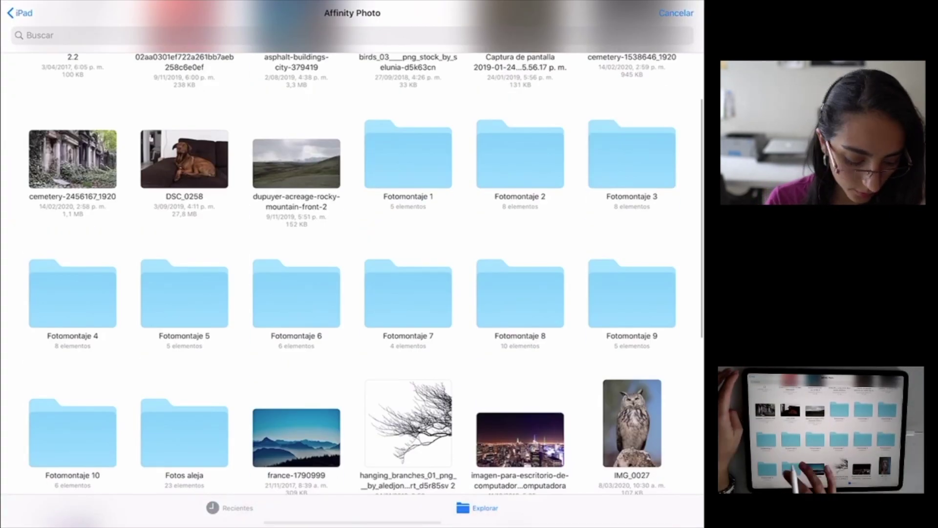
{"action": "left_click", "coordinate": [293, 430]}
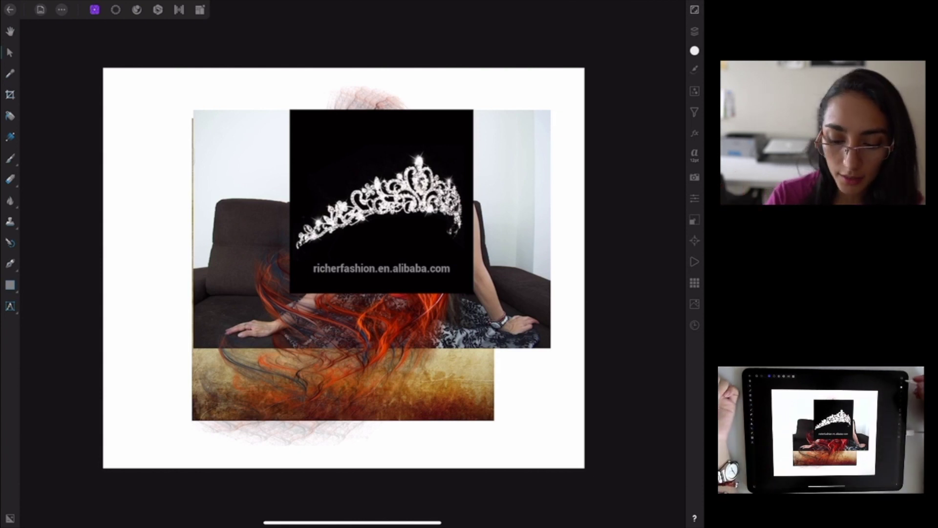
Hide the five imported image layers, then show the scrapbook texture layer again
{"action": "left_click", "coordinate": [694, 31]}
{"action": "left_click", "coordinate": [674, 123]}
{"action": "left_click", "coordinate": [675, 101]}
{"action": "left_click", "coordinate": [675, 78]}
{"action": "left_click", "coordinate": [674, 55]}
{"action": "left_click", "coordinate": [675, 146]}
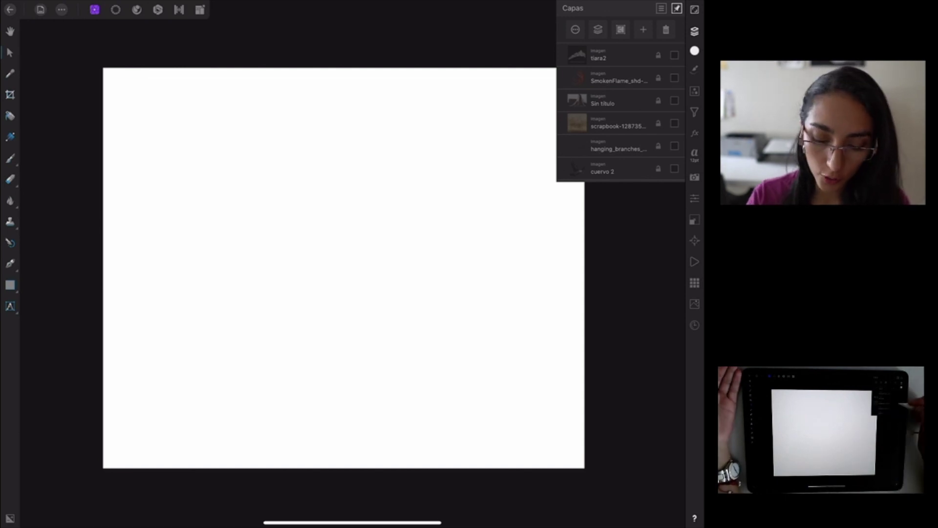
{"action": "left_click", "coordinate": [675, 123]}
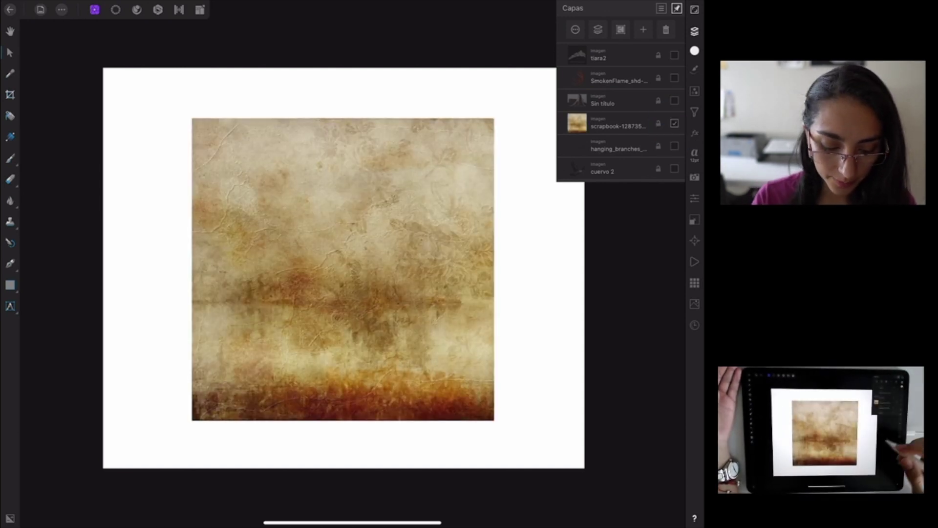
Select the scrapbook texture and drag its corners and sides outward to enlarge it
{"action": "left_click", "coordinate": [430, 332]}
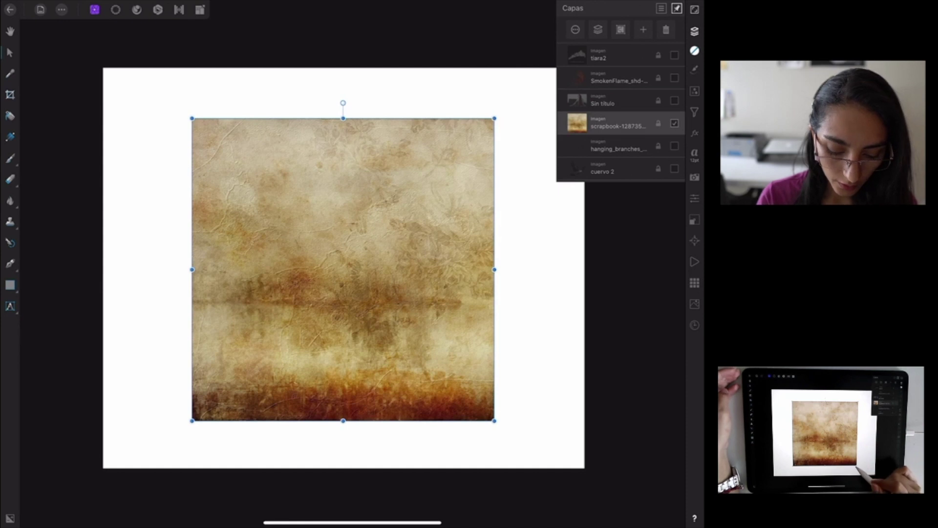
{"action": "left_click_drag", "start_coordinate": [495, 420], "coordinate": [554, 481]}
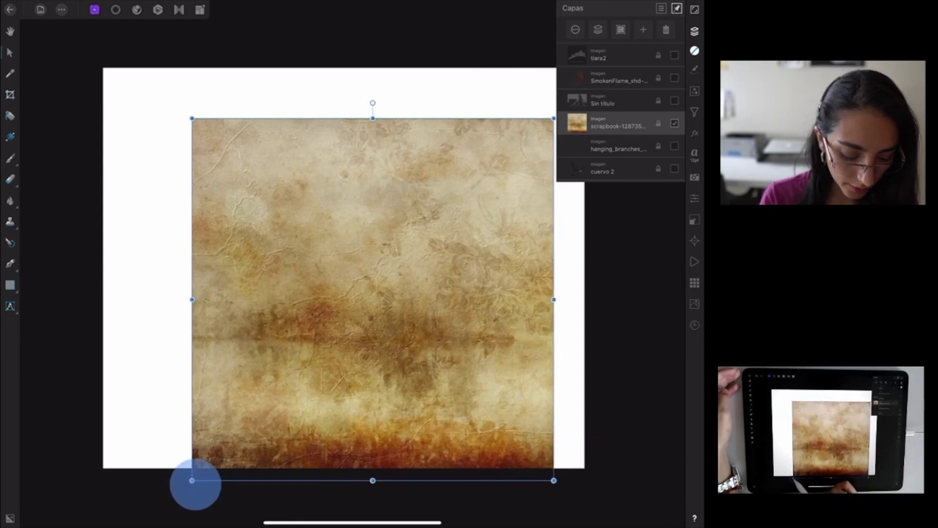
{"action": "left_click_drag", "start_coordinate": [193, 482], "coordinate": [169, 504]}
{"action": "scroll", "coordinate": [533, 351], "scroll_direction": "down", "scroll_amount": 3}
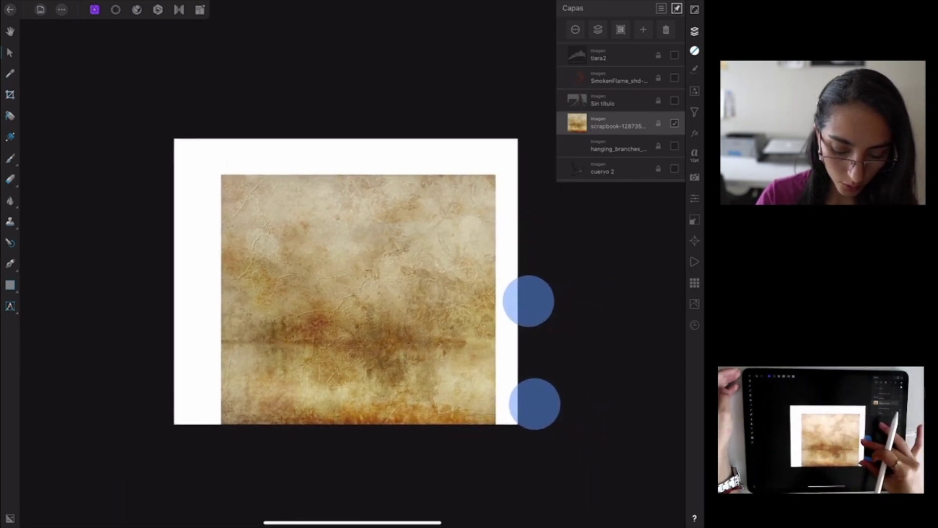
{"action": "left_click_drag", "start_coordinate": [465, 337], "coordinate": [505, 337]}
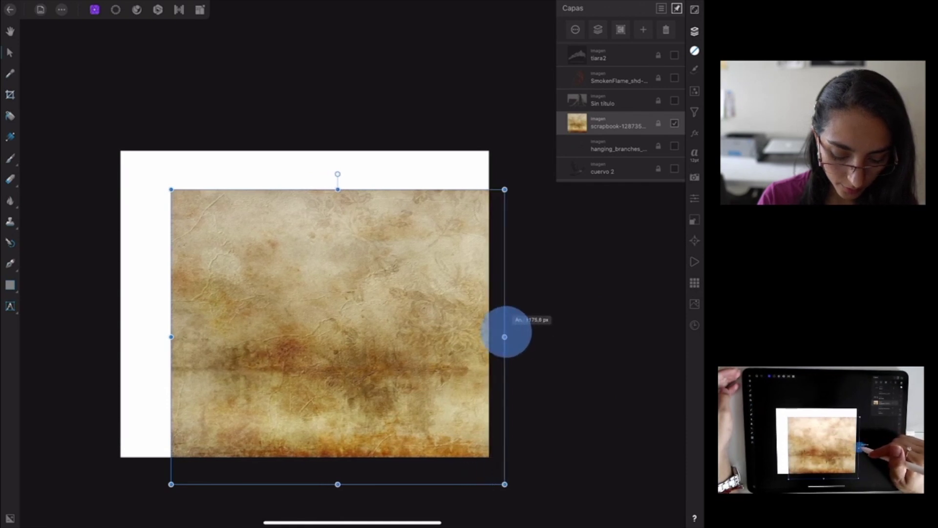
{"action": "left_click_drag", "start_coordinate": [171, 336], "coordinate": [109, 337]}
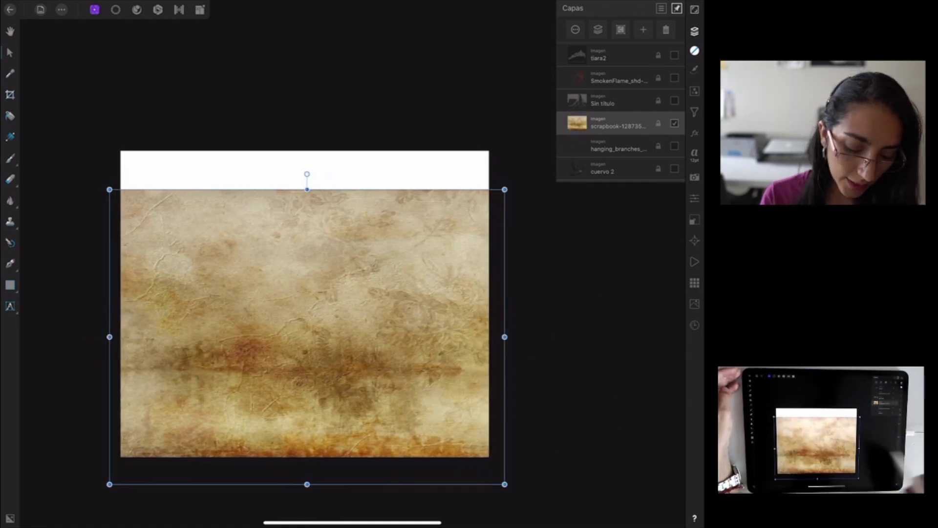
{"action": "left_click_drag", "start_coordinate": [416, 297], "coordinate": [417, 276]}
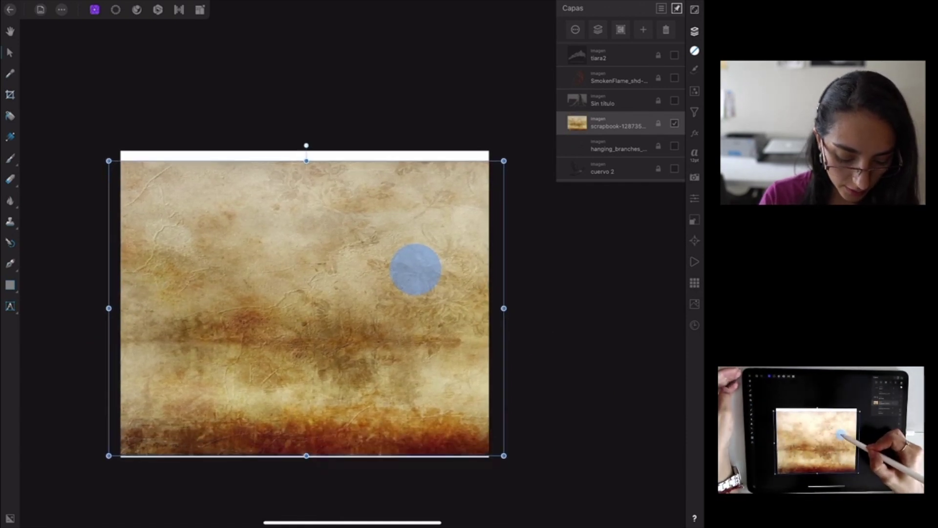
Stretch the texture past the top, left and right page edges, fine-tune its position, and deselect
{"action": "left_click_drag", "start_coordinate": [308, 167], "coordinate": [308, 148]}
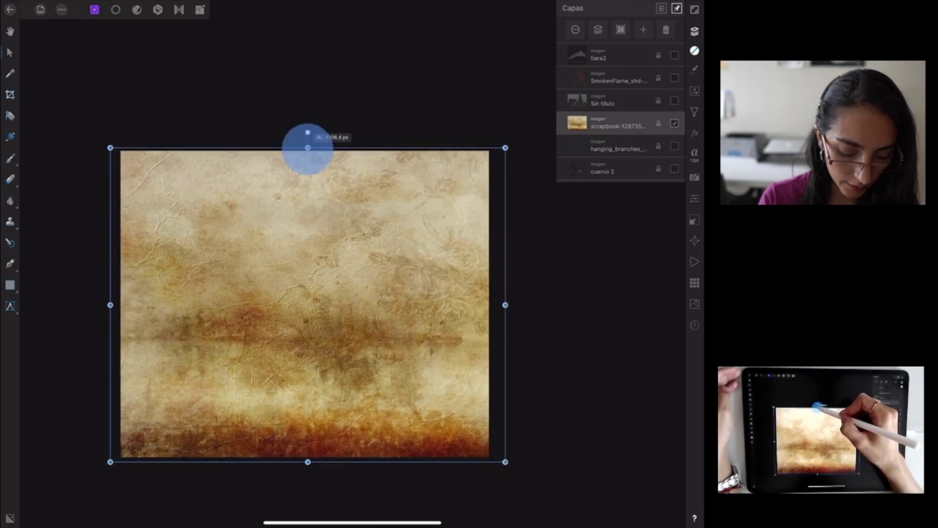
{"action": "left_click_drag", "start_coordinate": [506, 305], "coordinate": [525, 305]}
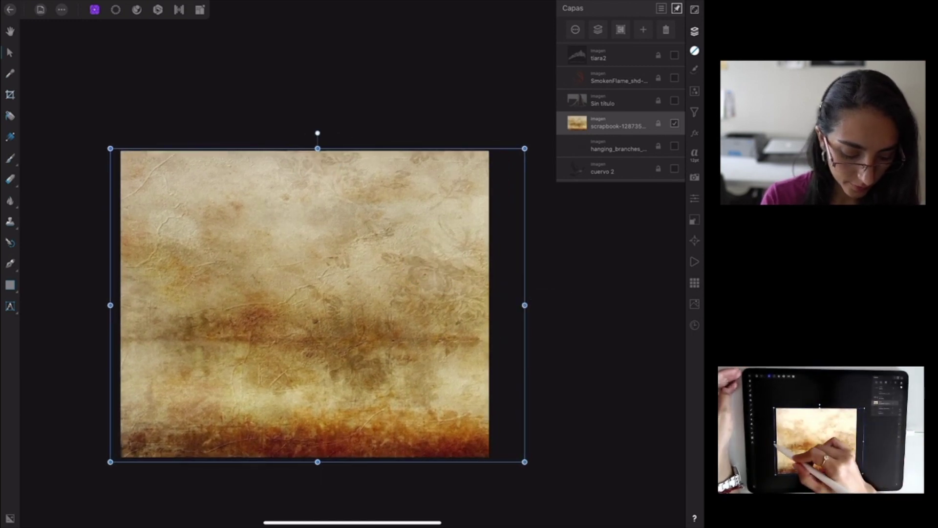
{"action": "left_click_drag", "start_coordinate": [110, 305], "coordinate": [84, 305]}
{"action": "left_click_drag", "start_coordinate": [367, 345], "coordinate": [362, 343]}
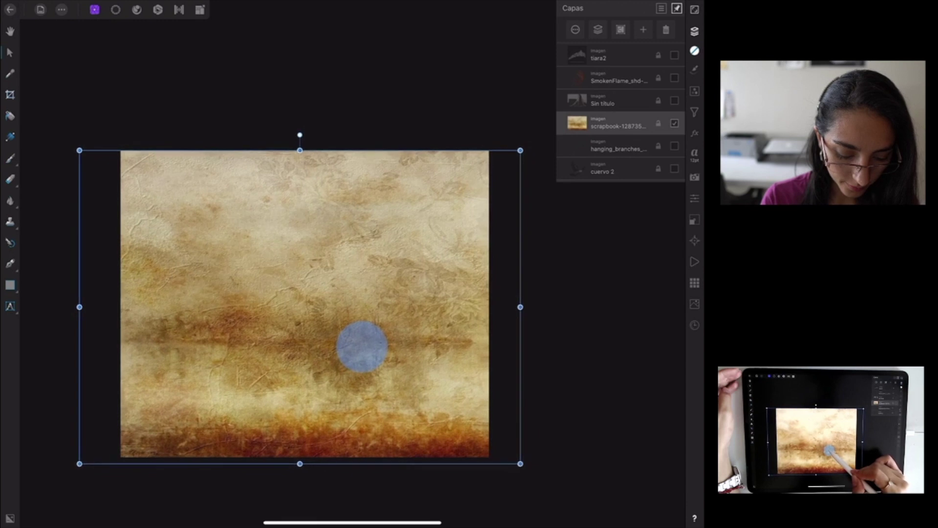
{"action": "left_click_drag", "start_coordinate": [362, 343], "coordinate": [363, 345]}
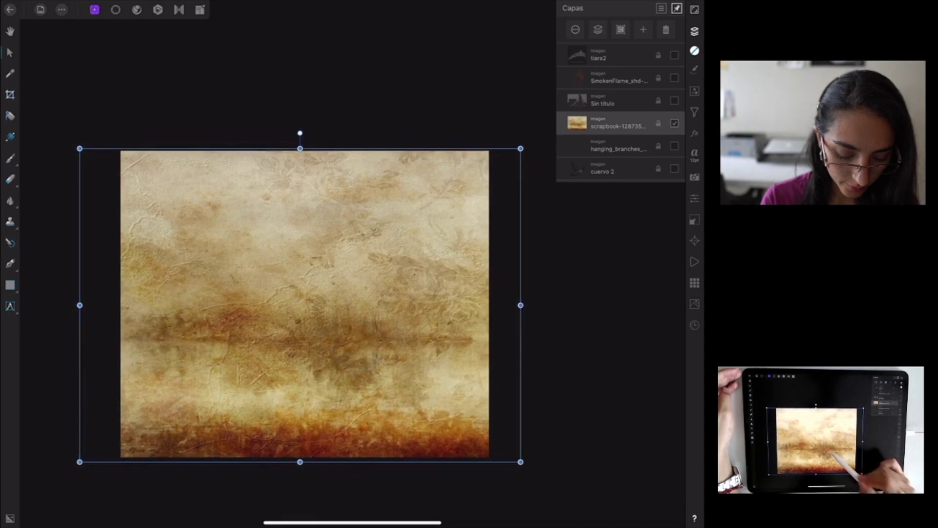
{"action": "key", "text": "ctrl+d"}
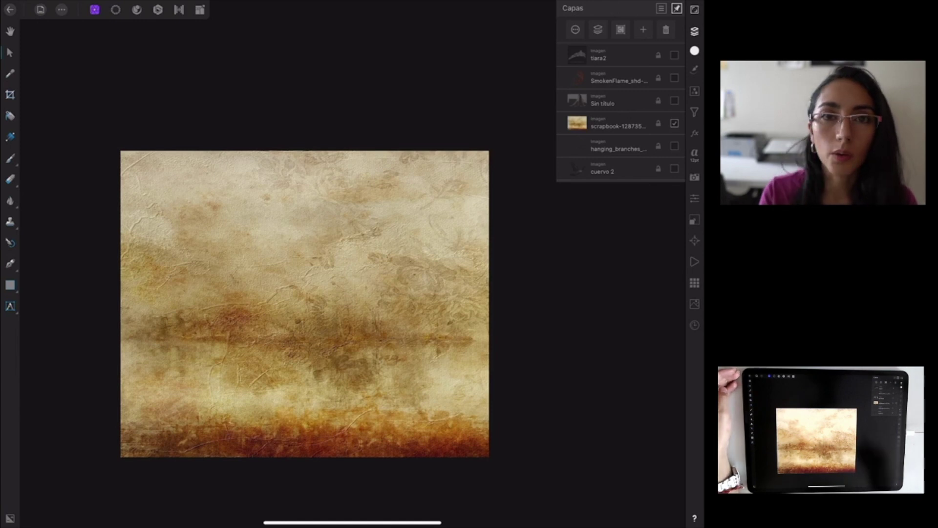
{"action": "left_click", "coordinate": [616, 123]}
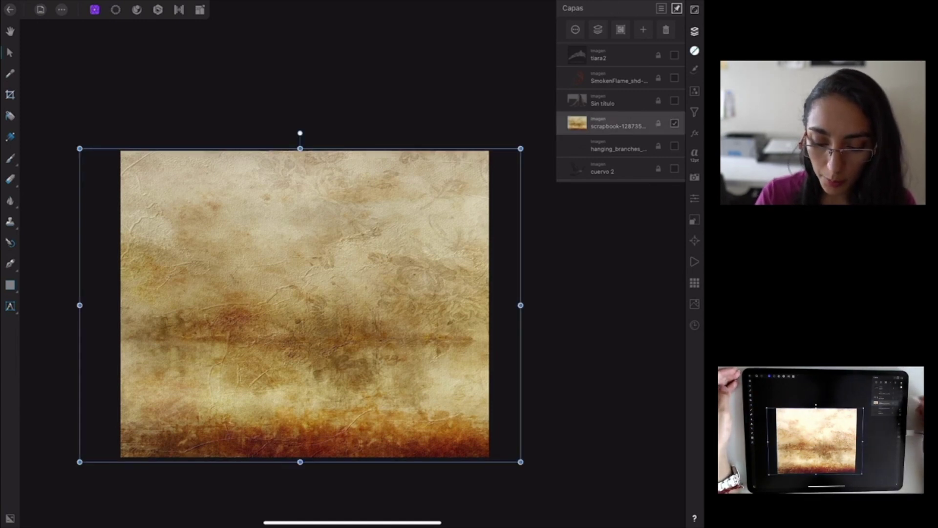
Add an HSL adjustment to the texture with Saturation -72% and Luminance -8%
{"action": "left_click", "coordinate": [695, 91]}
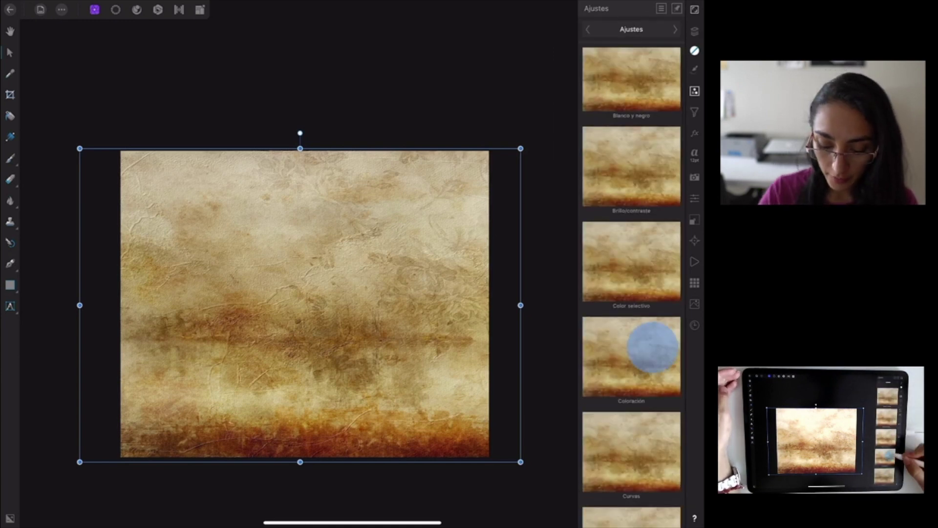
{"action": "scroll", "coordinate": [653, 367], "scroll_direction": "down", "scroll_amount": 5}
{"action": "scroll", "coordinate": [653, 372], "scroll_direction": "down", "scroll_amount": 5}
{"action": "scroll", "coordinate": [654, 377], "scroll_direction": "down", "scroll_amount": 4}
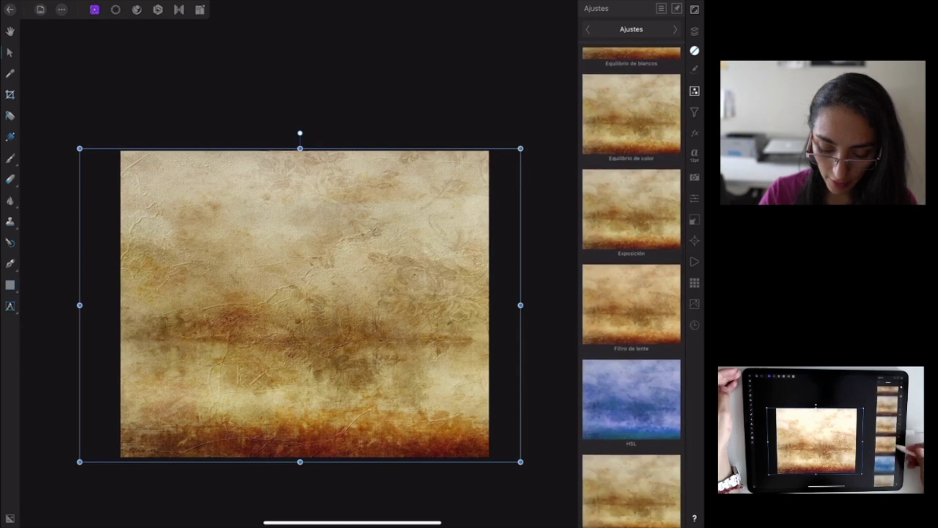
{"action": "scroll", "coordinate": [651, 362], "scroll_direction": "down", "scroll_amount": 2}
{"action": "left_click", "coordinate": [631, 297]}
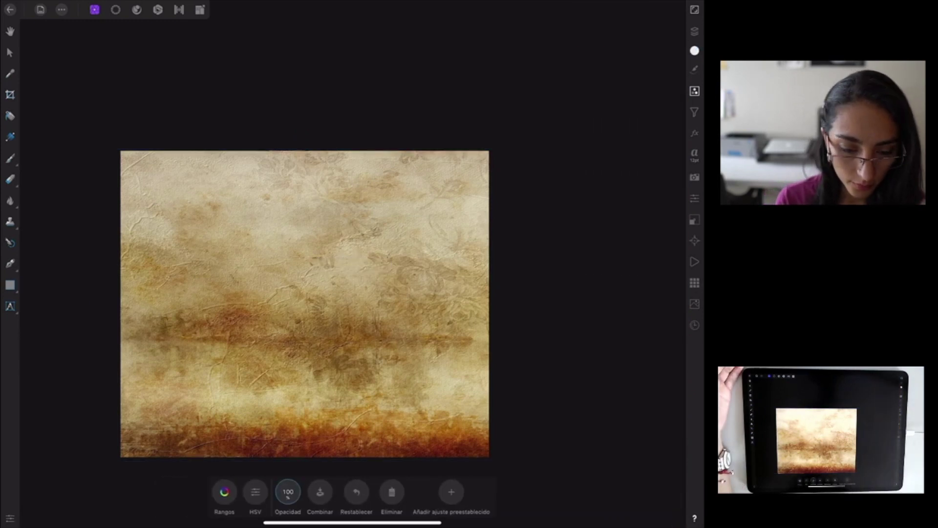
{"action": "left_click", "coordinate": [225, 492]}
{"action": "left_click_drag", "start_coordinate": [281, 420], "coordinate": [245, 421]}
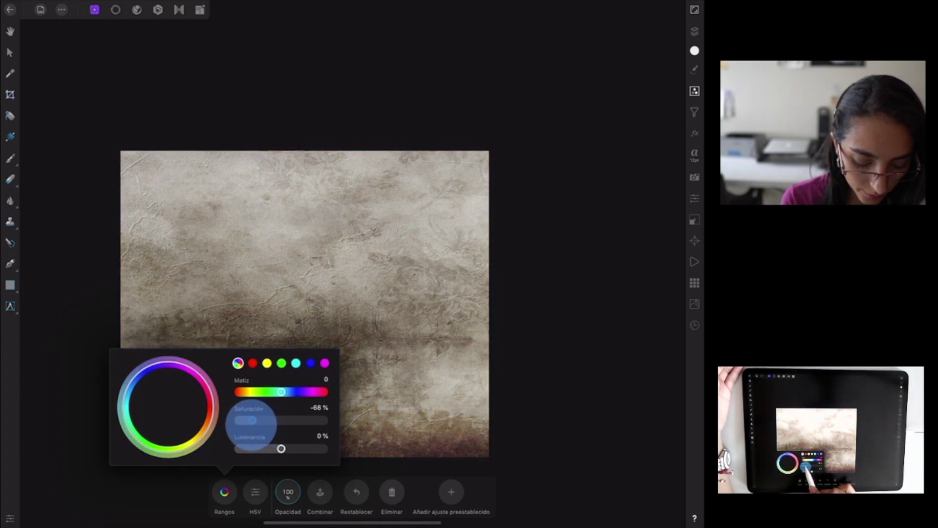
{"action": "left_click_drag", "start_coordinate": [249, 422], "coordinate": [251, 420]}
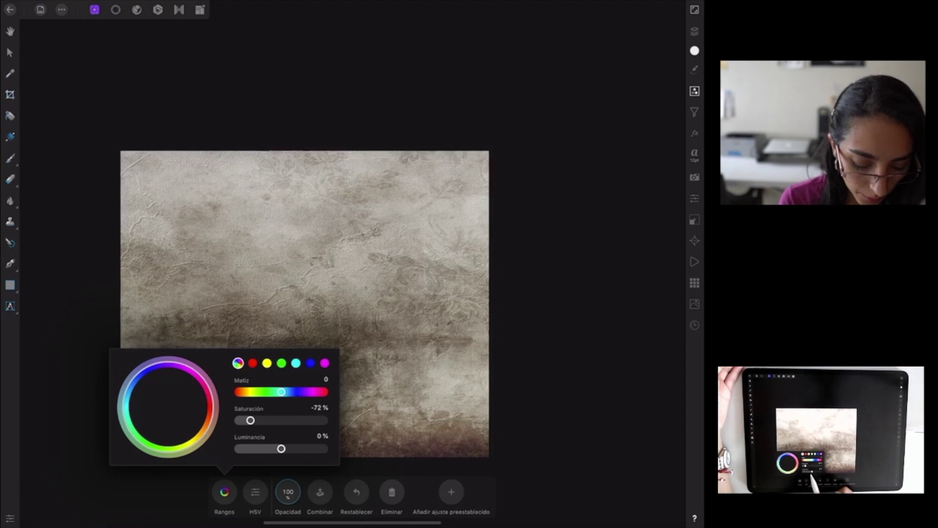
{"action": "left_click_drag", "start_coordinate": [281, 448], "coordinate": [277, 449]}
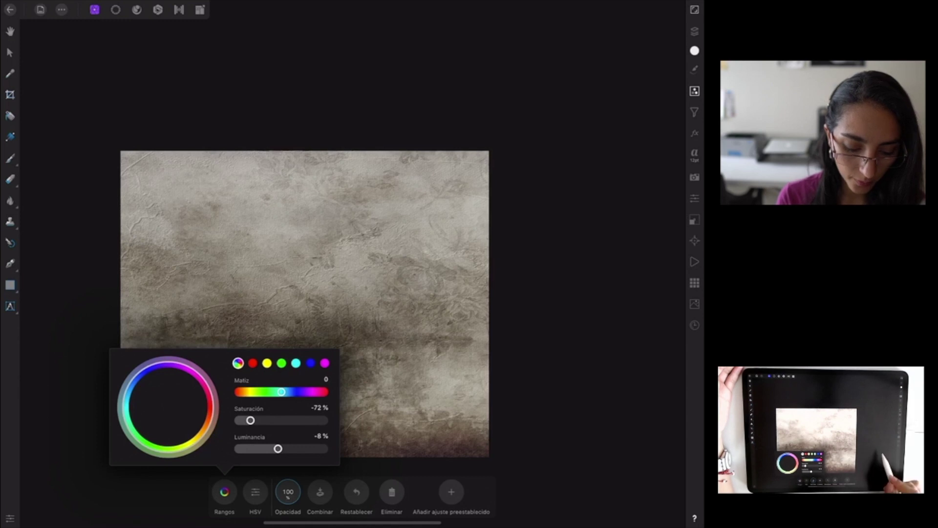
{"action": "left_click", "coordinate": [585, 387]}
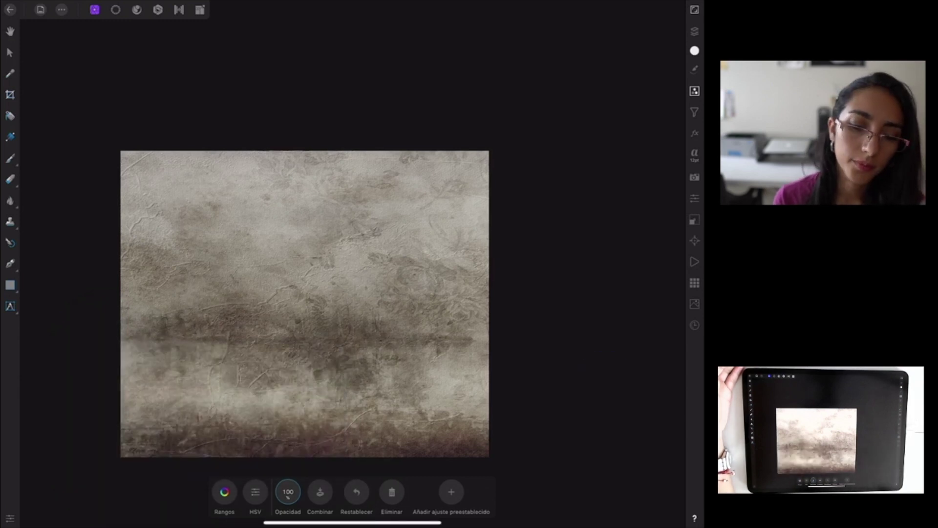
{"action": "left_click", "coordinate": [695, 32]}
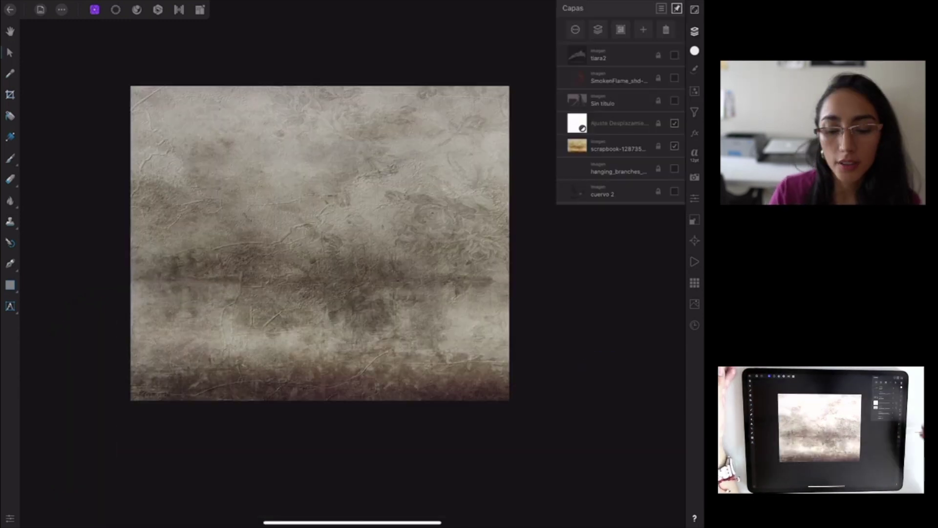
Nest the HSL Shift adjustment inside the scrapbook texture layer and collapse it
{"action": "left_click", "coordinate": [618, 123]}
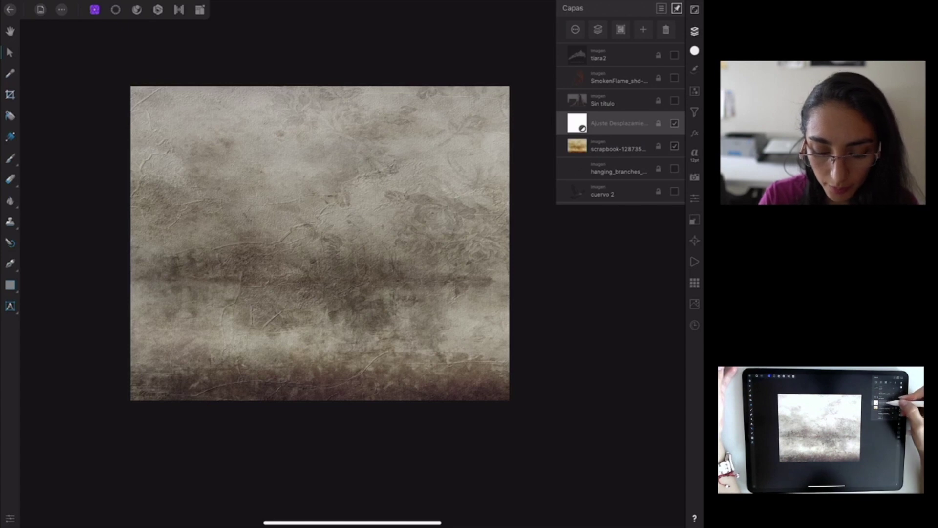
{"action": "left_click", "coordinate": [624, 123]}
{"action": "left_click_drag", "start_coordinate": [624, 125], "coordinate": [625, 145]}
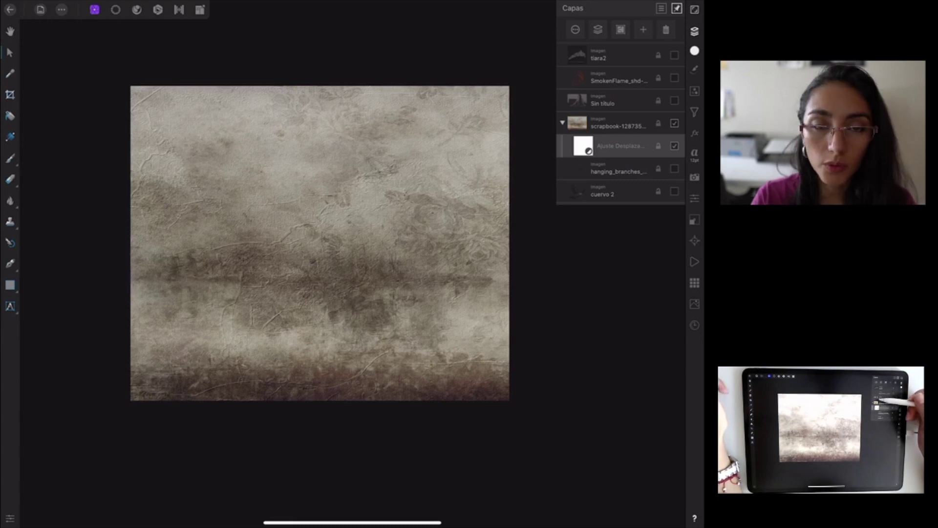
{"action": "left_click", "coordinate": [562, 123]}
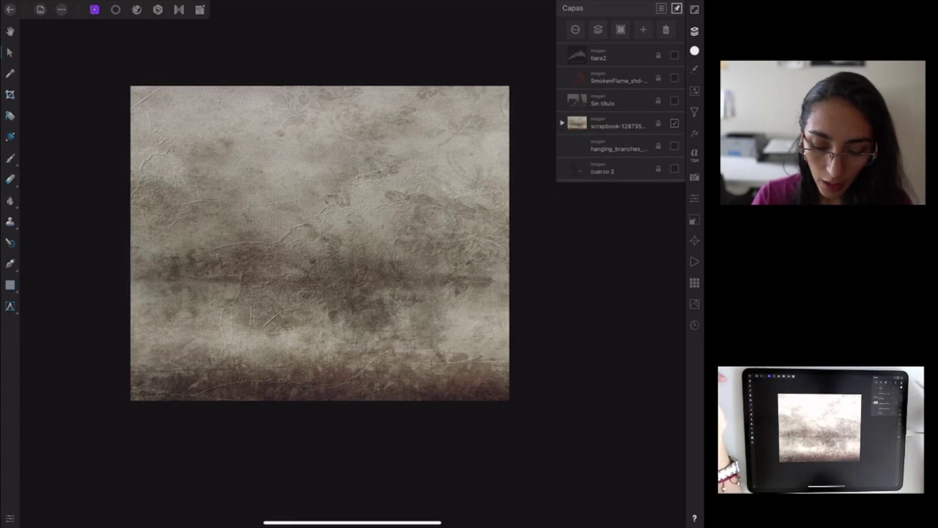
Add a second HSL adjustment and nest it under the scrapbook texture as well
{"action": "left_click", "coordinate": [695, 91]}
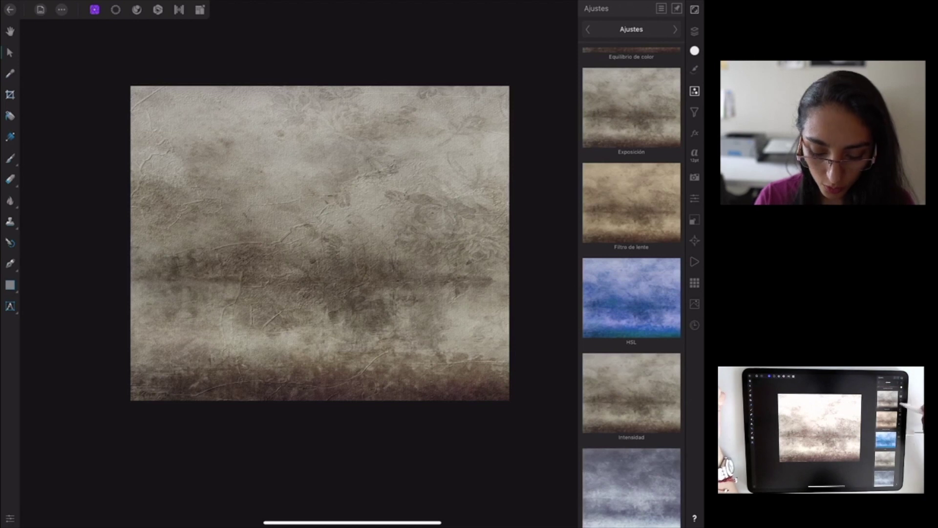
{"action": "left_click", "coordinate": [631, 297]}
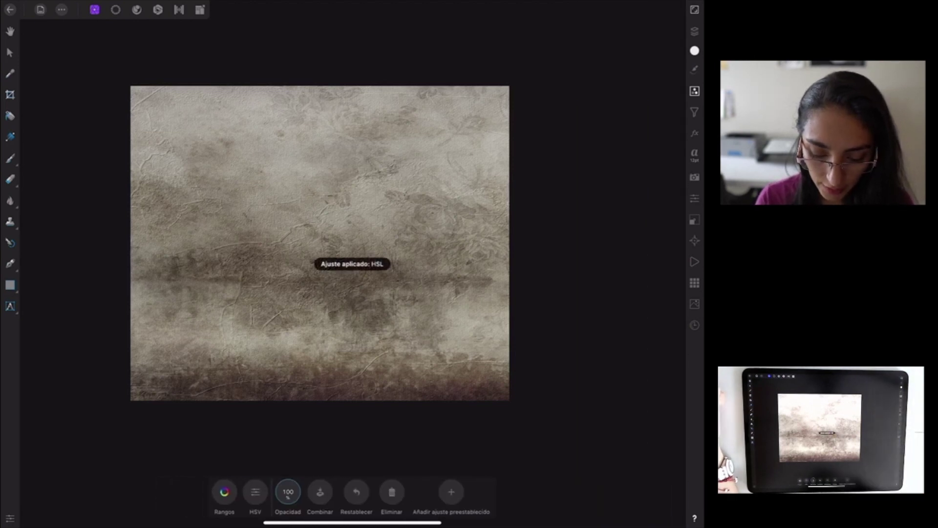
{"action": "left_click", "coordinate": [695, 31]}
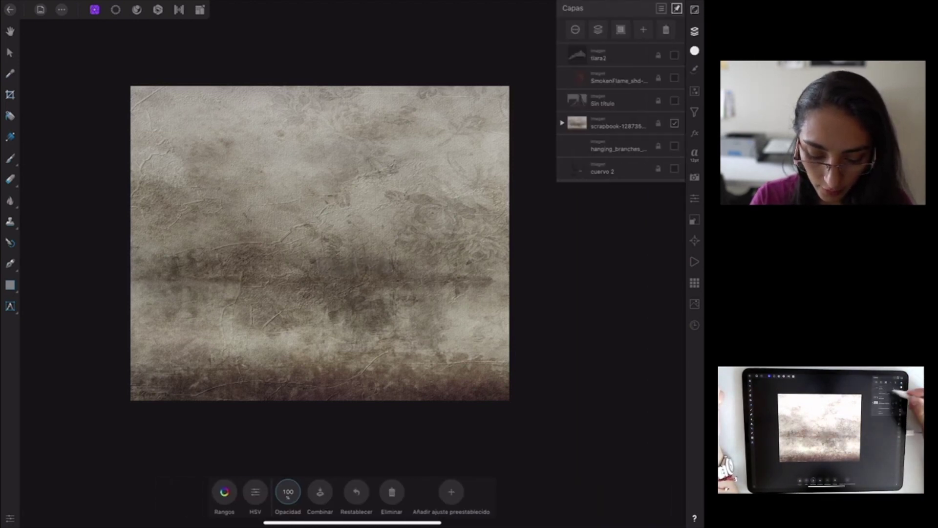
{"action": "left_click_drag", "start_coordinate": [577, 146], "coordinate": [618, 126]}
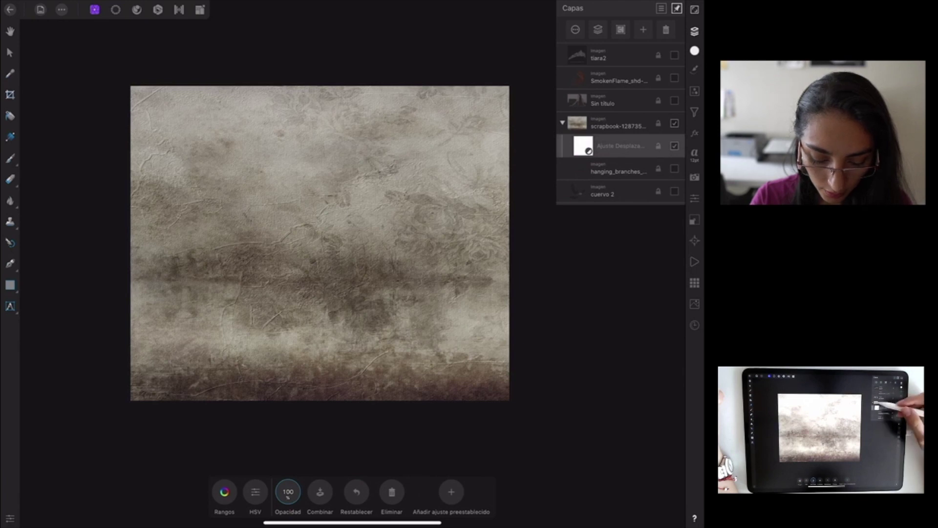
{"action": "left_click", "coordinate": [563, 123]}
{"action": "left_click", "coordinate": [616, 100]}
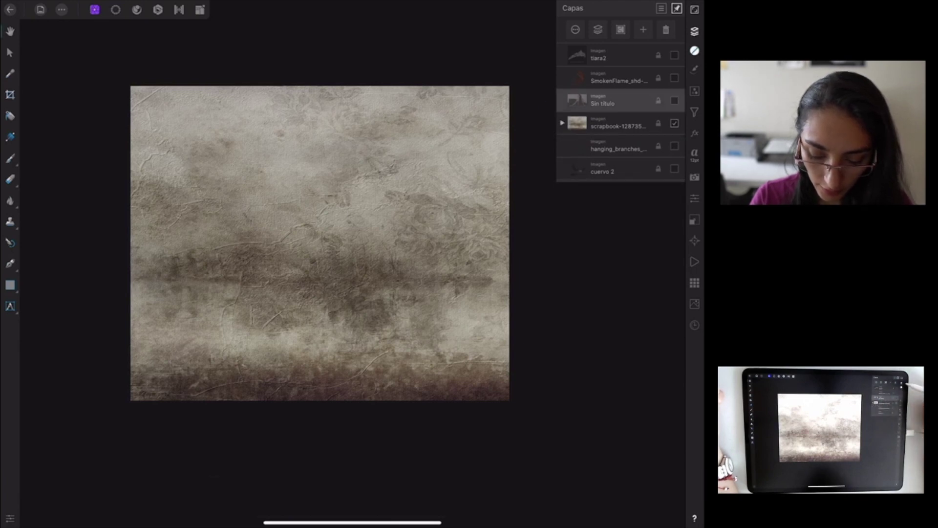
{"action": "left_click", "coordinate": [695, 91]}
Add an HSL adjustment set to Hue 30, Saturation -62% and Luminance -15%
{"action": "left_click", "coordinate": [631, 297]}
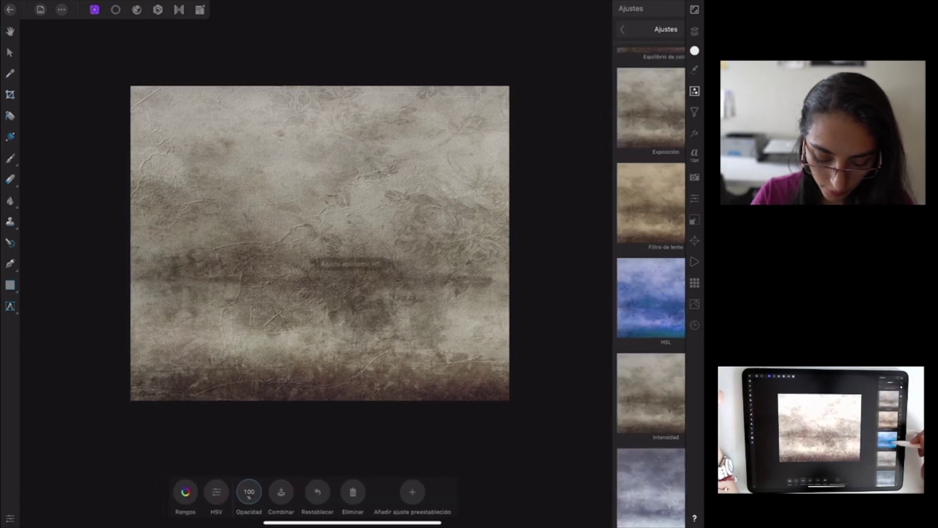
{"action": "left_click", "coordinate": [694, 31]}
{"action": "left_click", "coordinate": [677, 8]}
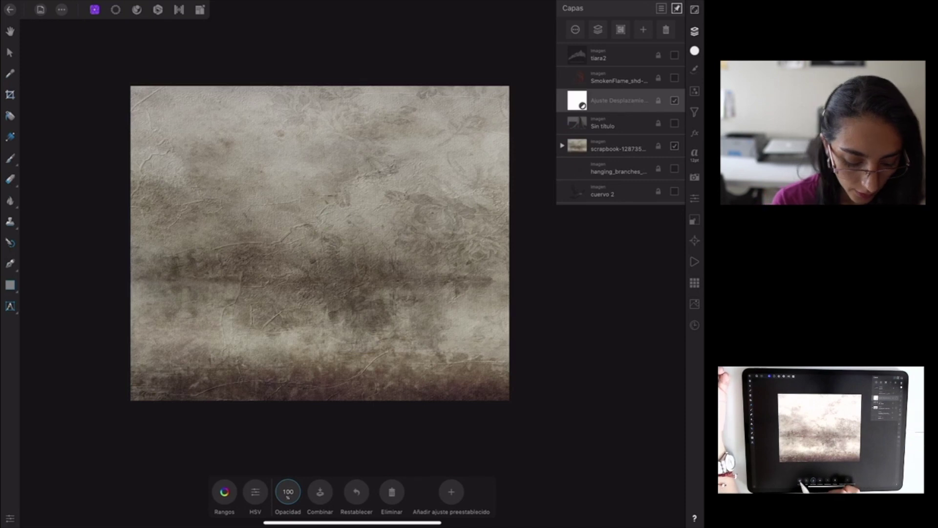
{"action": "left_click", "coordinate": [224, 492]}
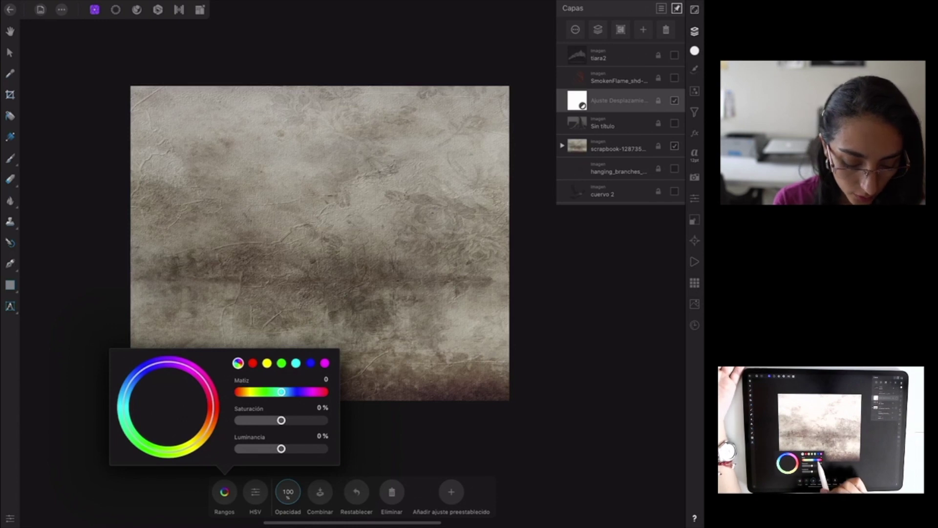
{"action": "left_click", "coordinate": [323, 380]}
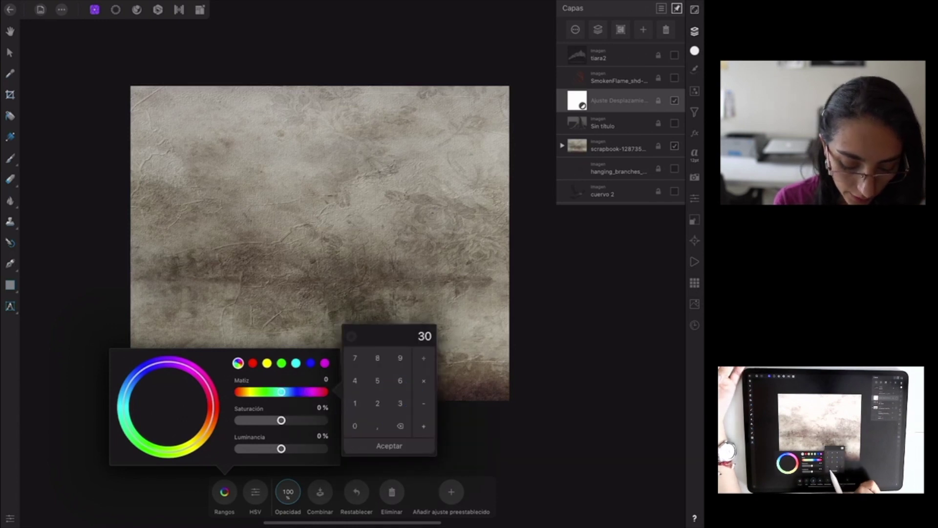
{"action": "left_click", "coordinate": [389, 446]}
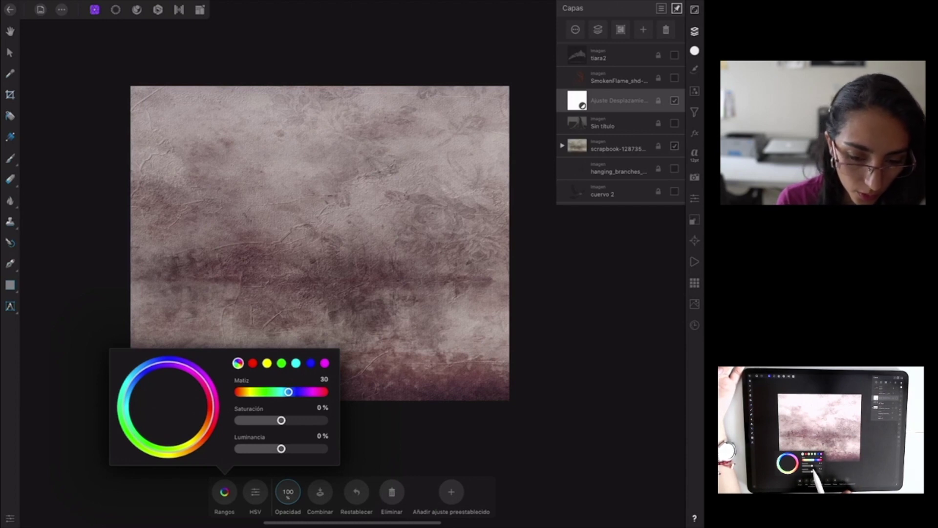
{"action": "left_click_drag", "start_coordinate": [281, 420], "coordinate": [266, 420]}
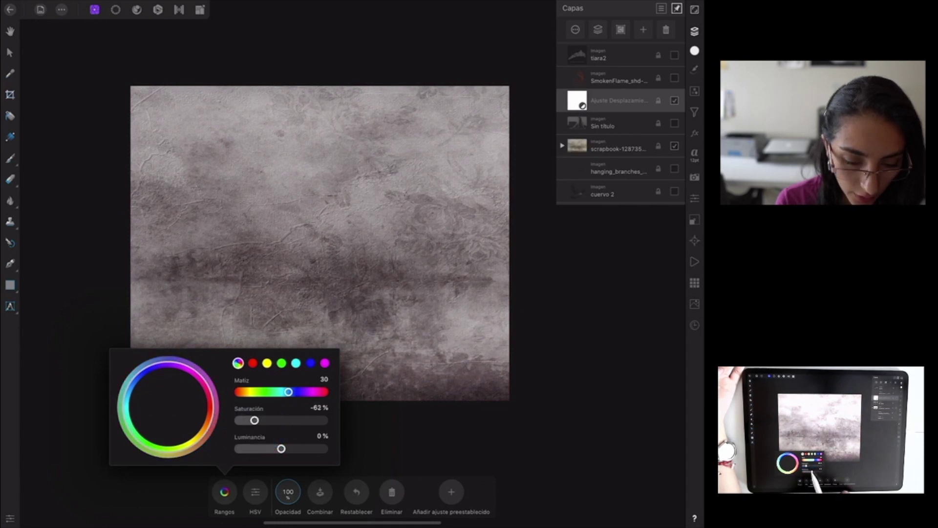
{"action": "left_click_drag", "start_coordinate": [281, 449], "coordinate": [275, 449]}
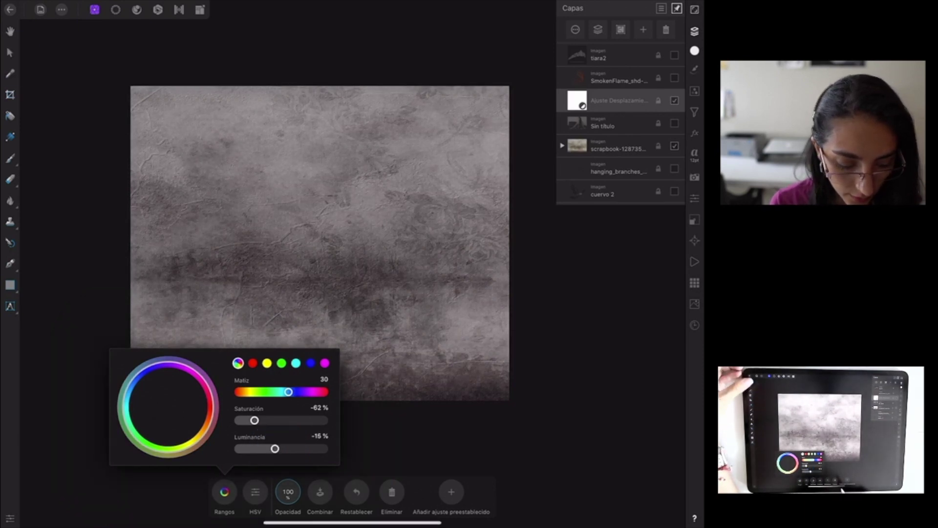
{"action": "left_click", "coordinate": [225, 492]}
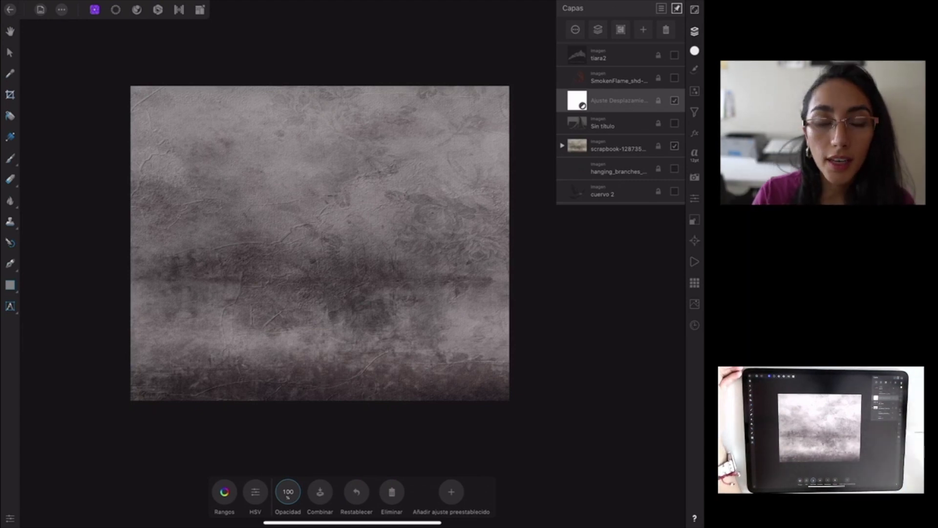
Add a Curves adjustment with midtones pulled down, black point raised and white point slightly lowered
{"action": "left_click", "coordinate": [694, 91]}
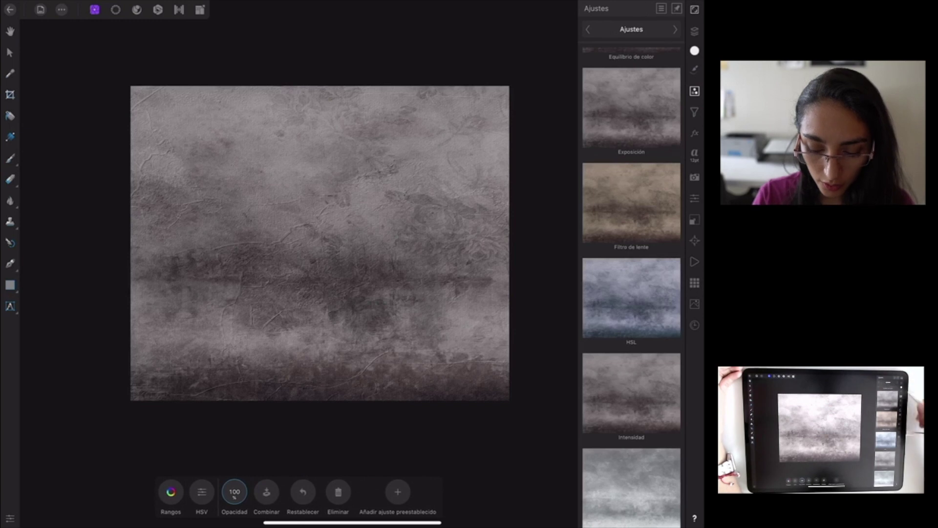
{"action": "left_click_drag", "start_coordinate": [650, 215], "coordinate": [649, 326]}
{"action": "scroll", "coordinate": [631, 283], "scroll_direction": "up", "scroll_amount": 5}
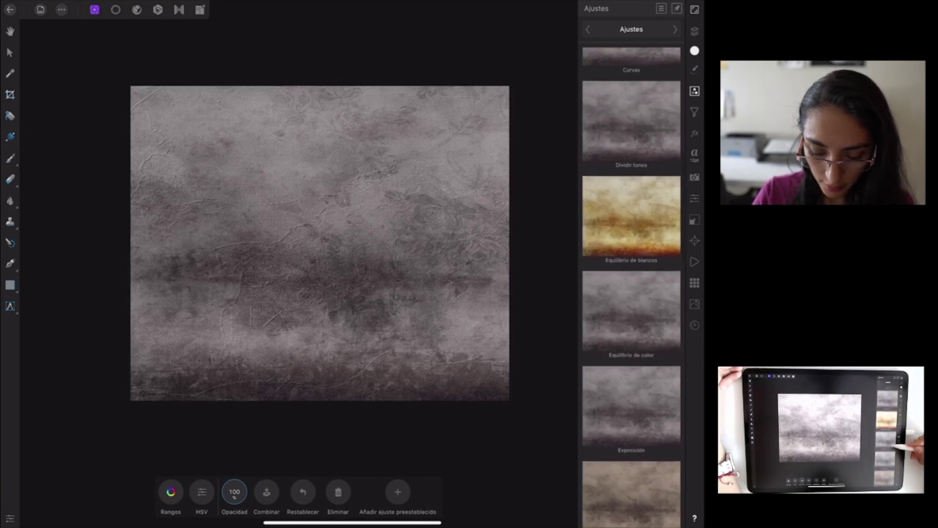
{"action": "left_click", "coordinate": [649, 176]}
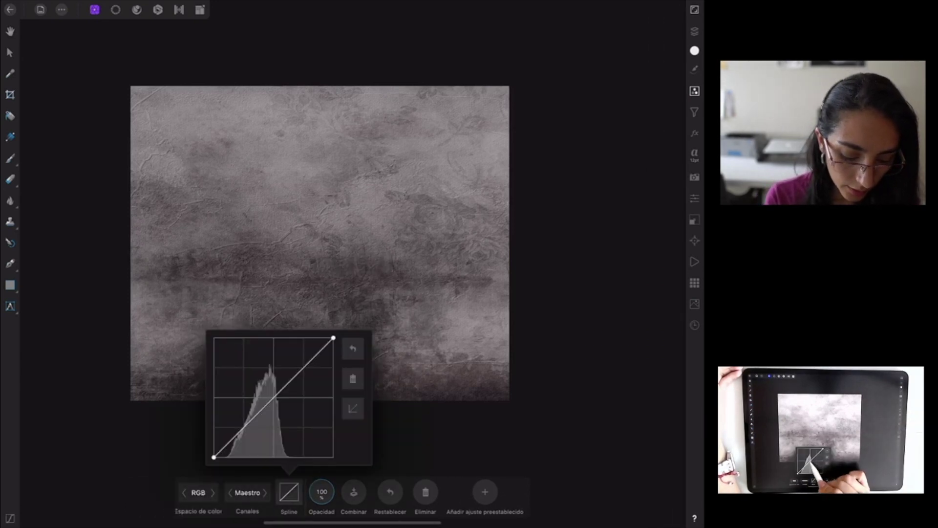
{"action": "left_click_drag", "start_coordinate": [275, 396], "coordinate": [283, 405]}
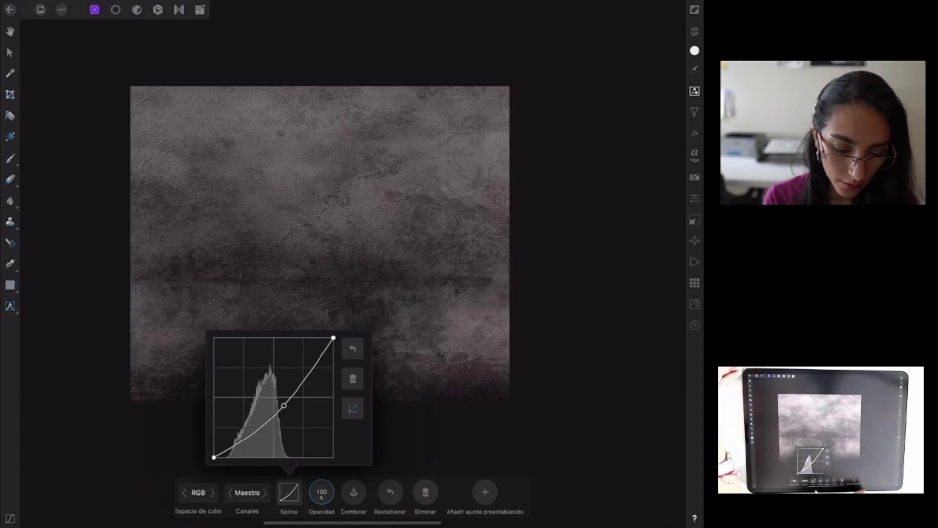
{"action": "left_click_drag", "start_coordinate": [213, 457], "coordinate": [214, 451]}
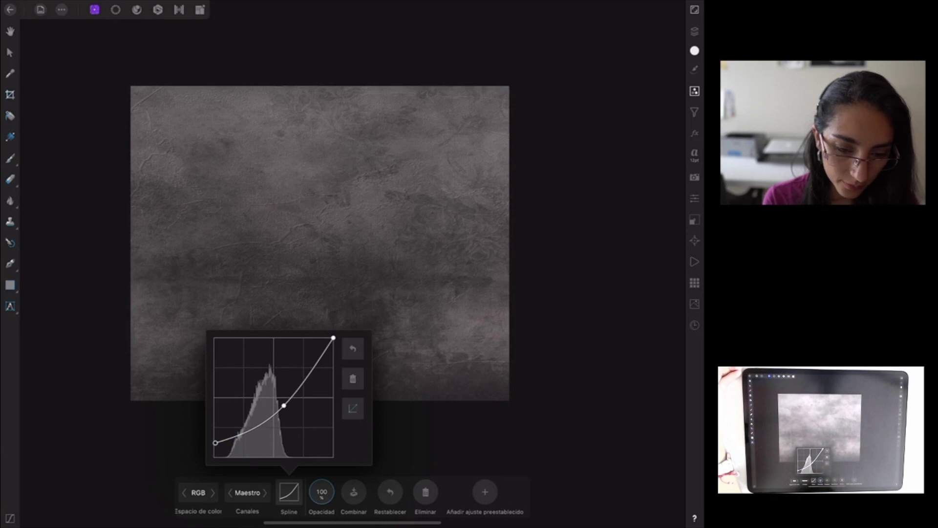
{"action": "left_click_drag", "start_coordinate": [333, 338], "coordinate": [334, 345]}
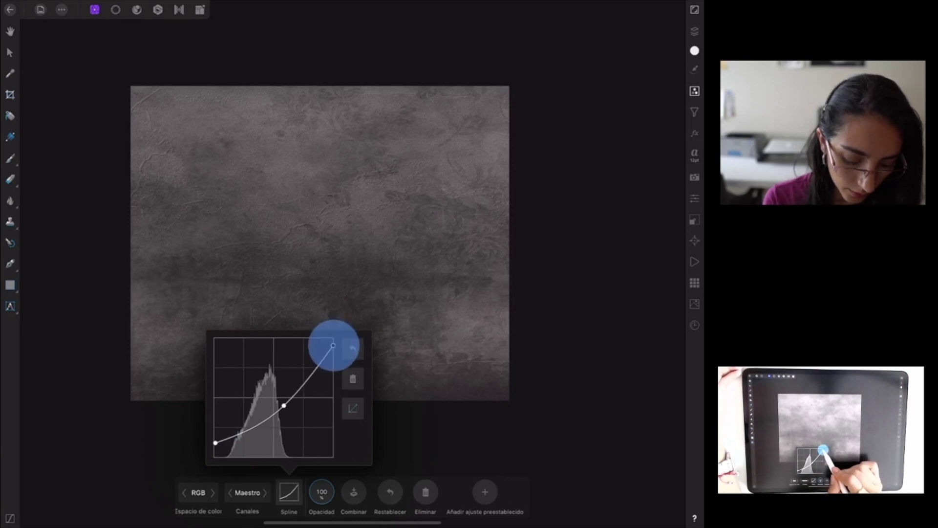
{"action": "left_click_drag", "start_coordinate": [284, 405], "coordinate": [284, 406]}
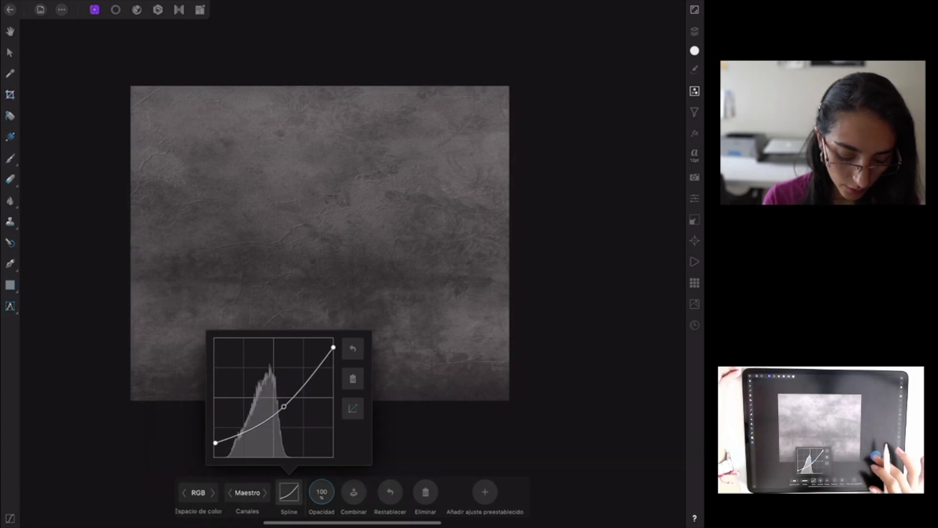
{"action": "left_click", "coordinate": [572, 374]}
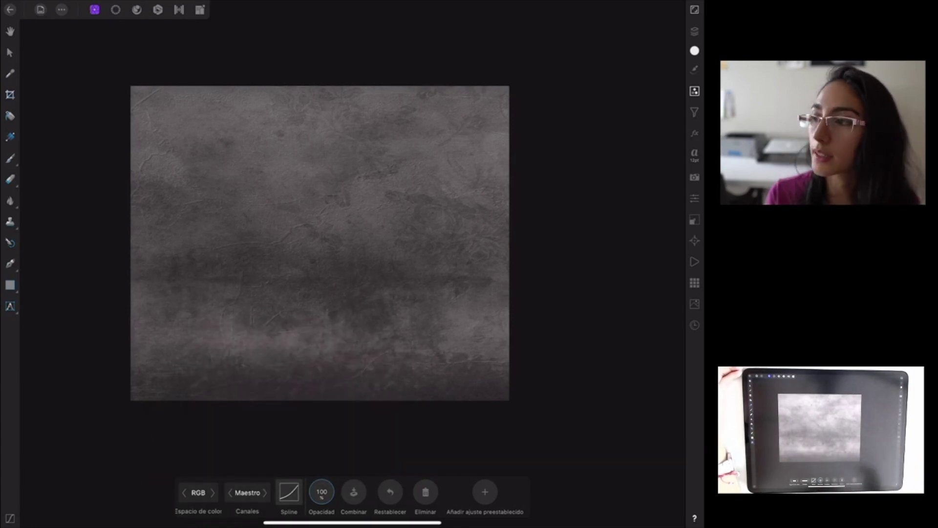
{"action": "scroll", "coordinate": [459, 264], "scroll_direction": "up", "scroll_amount": 1}
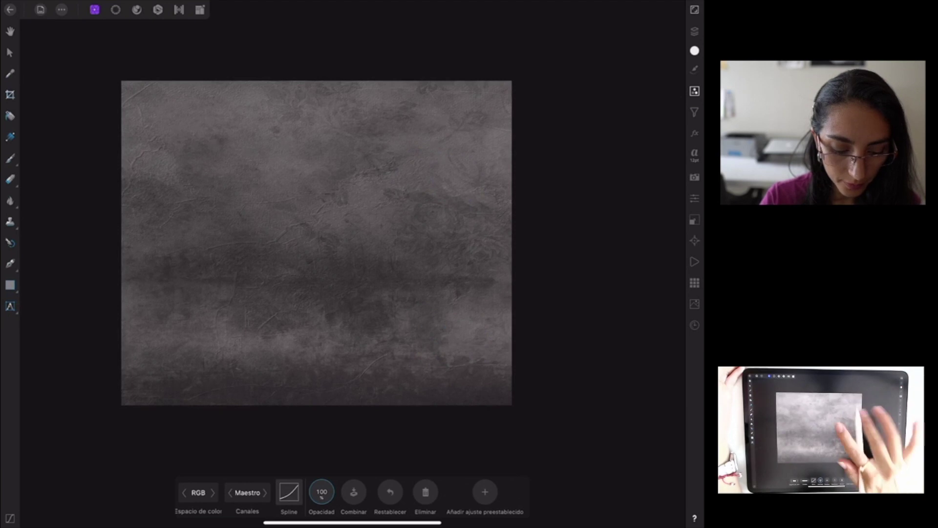
{"action": "scroll", "coordinate": [410, 279], "scroll_direction": "left", "scroll_amount": 2}
{"action": "left_click", "coordinate": [695, 31]}
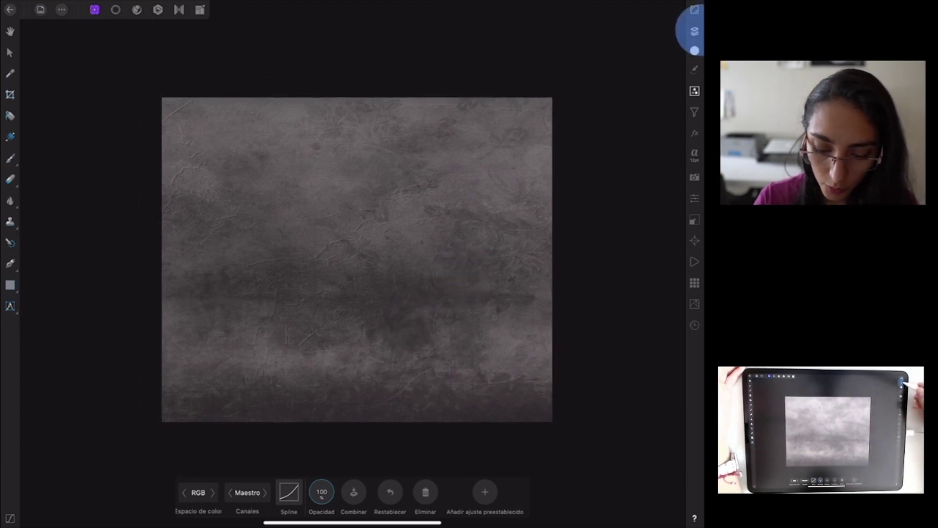
Nest the new adjustments in the scrapbook texture and give it a 6 px Gaussian blur
{"action": "left_click_drag", "start_coordinate": [629, 123], "coordinate": [629, 168]}
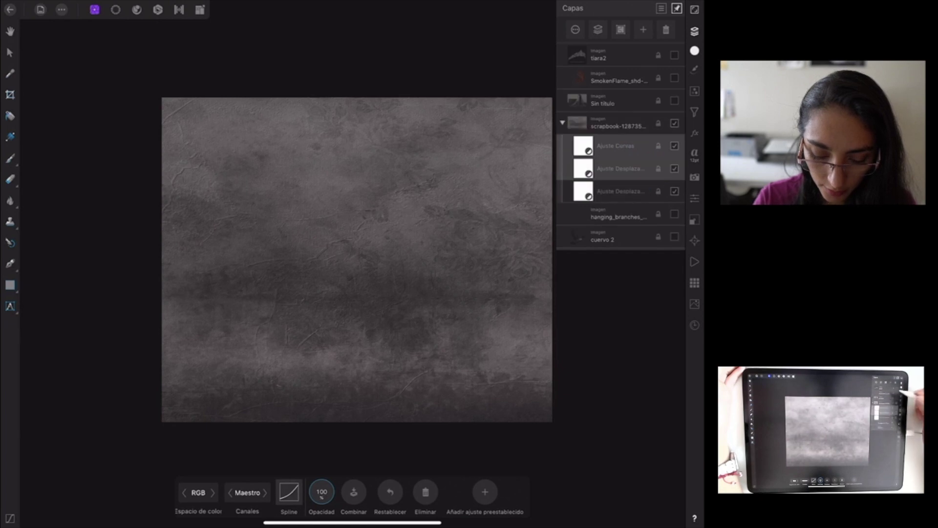
{"action": "left_click", "coordinate": [580, 122]}
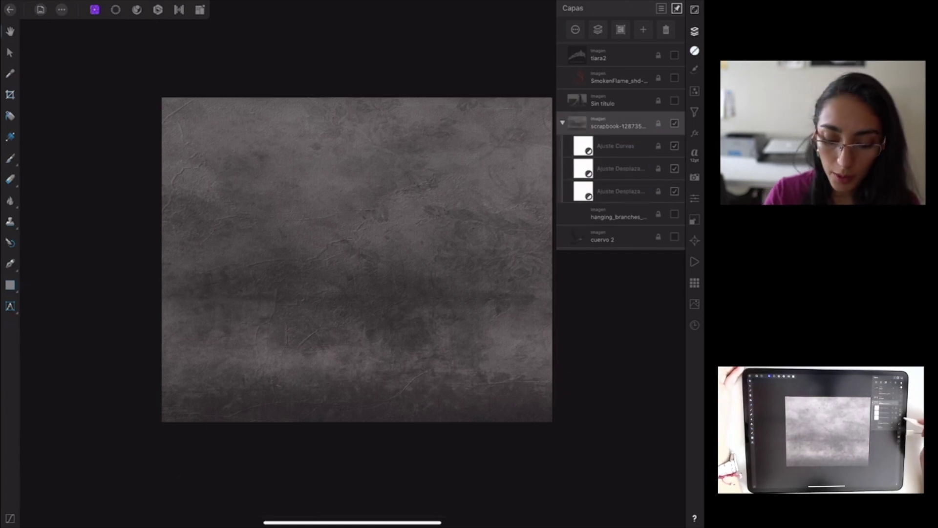
{"action": "left_click", "coordinate": [695, 133]}
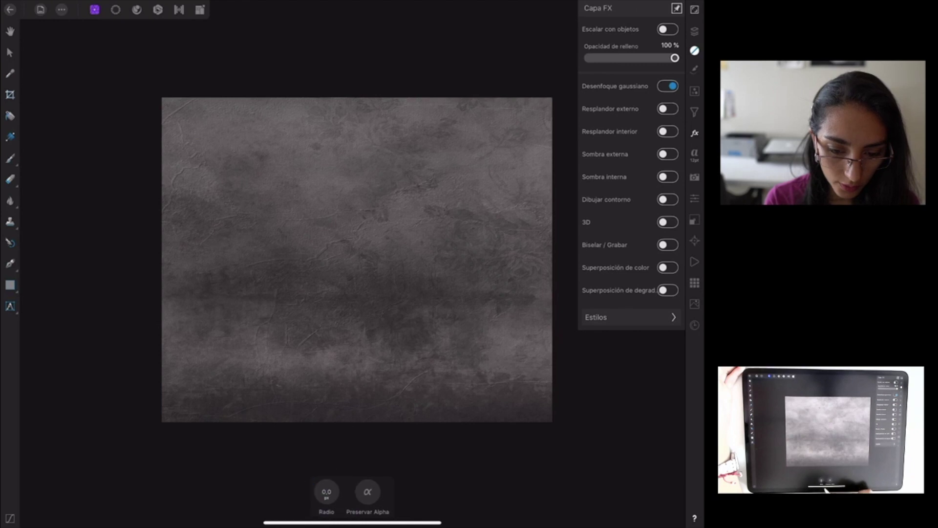
{"action": "left_click", "coordinate": [326, 492]}
{"action": "left_click", "coordinate": [338, 390]}
{"action": "left_click", "coordinate": [327, 455]}
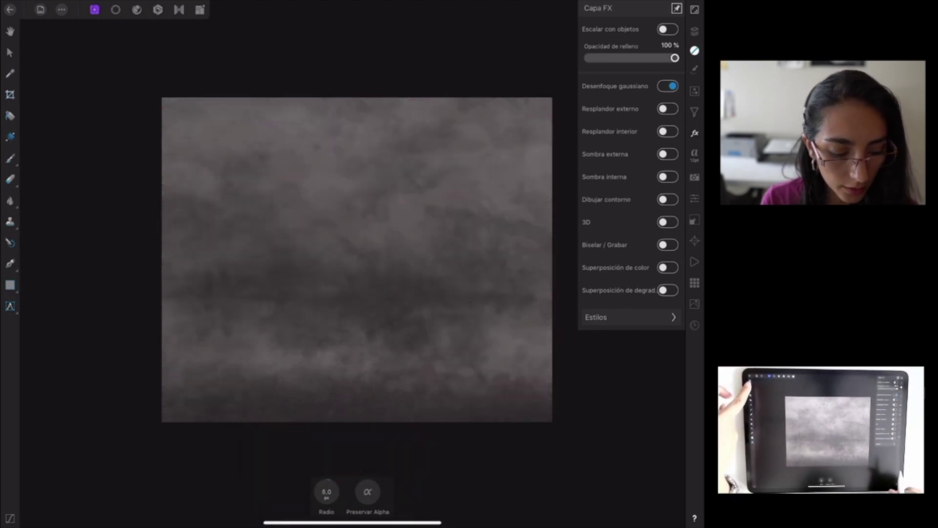
{"action": "left_click", "coordinate": [10, 52]}
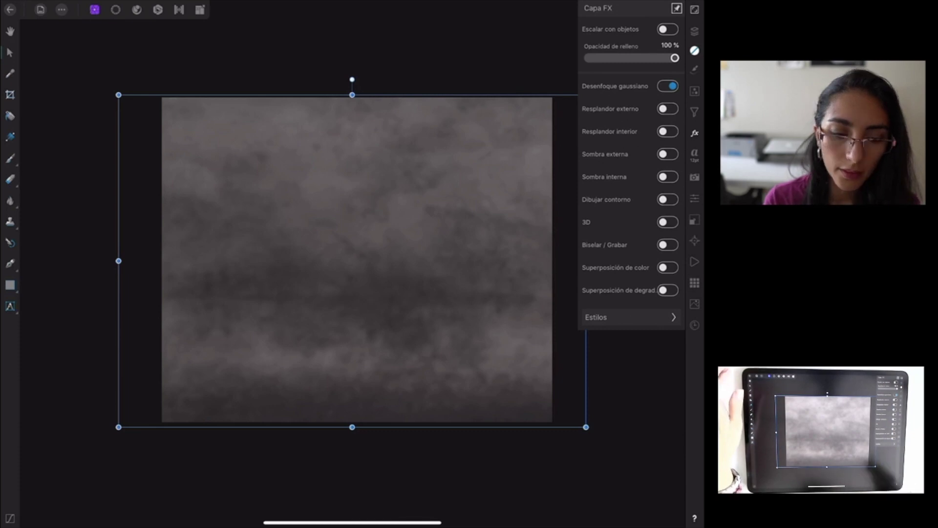
{"action": "left_click", "coordinate": [616, 391]}
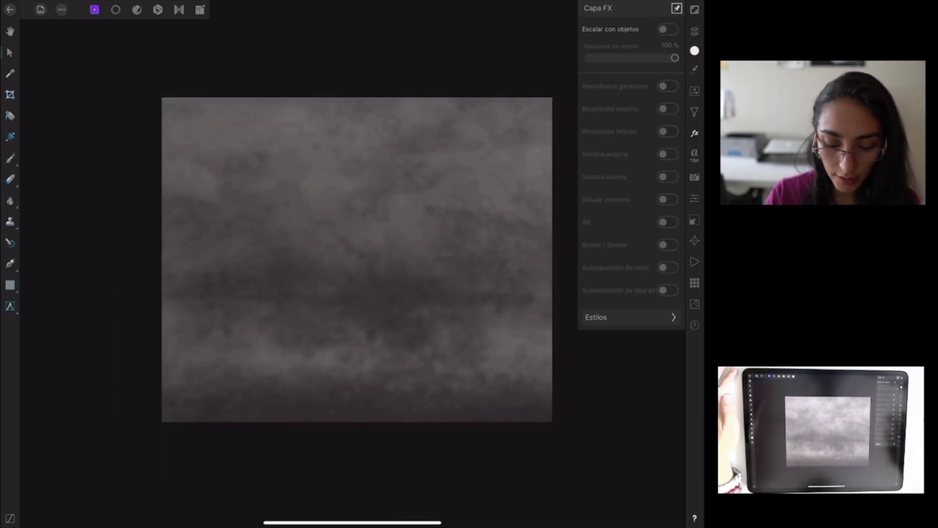
{"action": "left_click", "coordinate": [694, 31]}
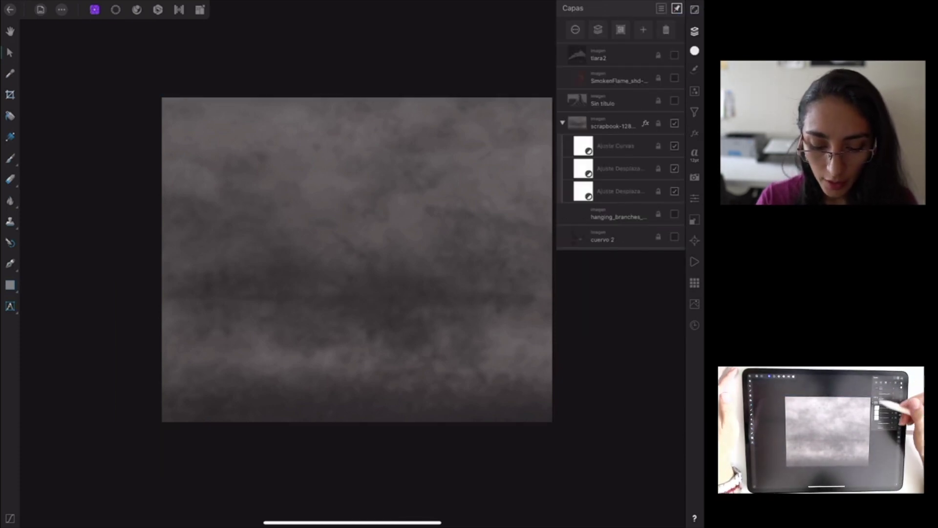
Collapse the texture group and make the Sin título photo of the woman visible
{"action": "left_click", "coordinate": [562, 122]}
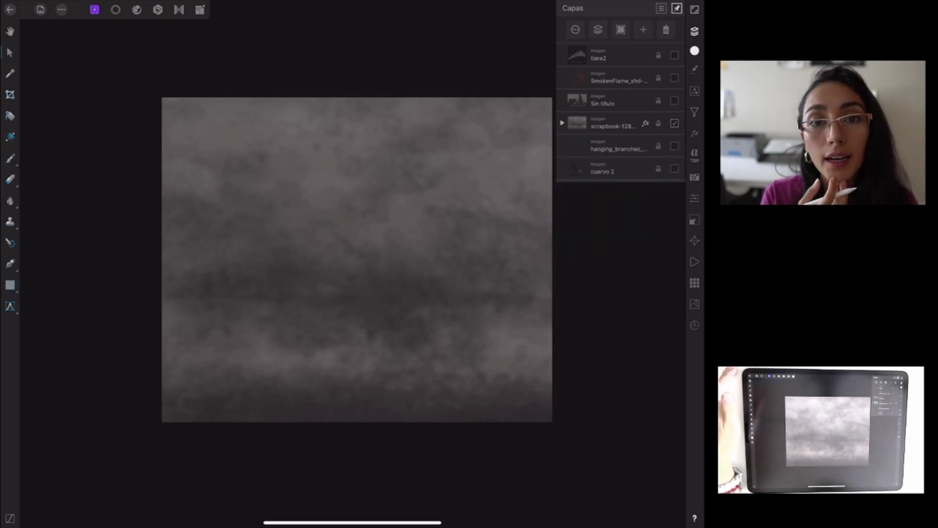
{"action": "left_click", "coordinate": [675, 100]}
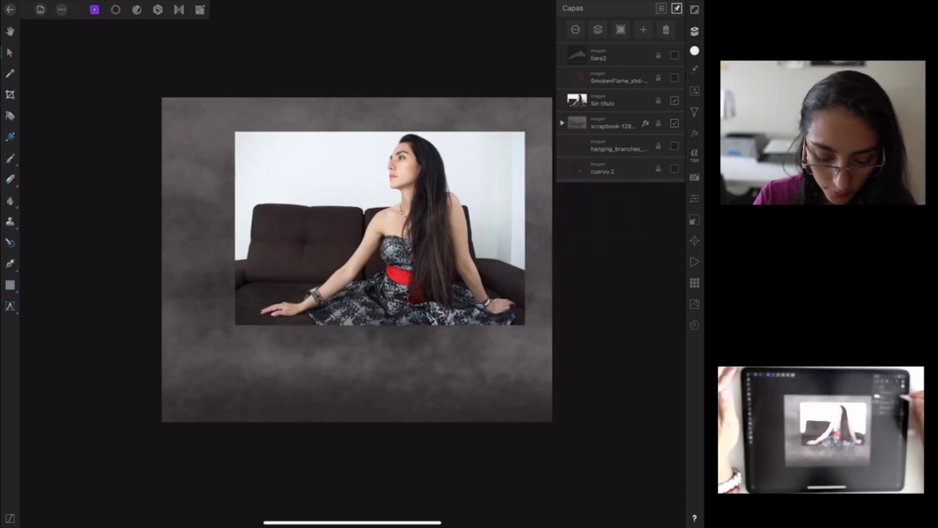
{"action": "scroll", "coordinate": [463, 281], "scroll_direction": "up", "scroll_amount": 5}
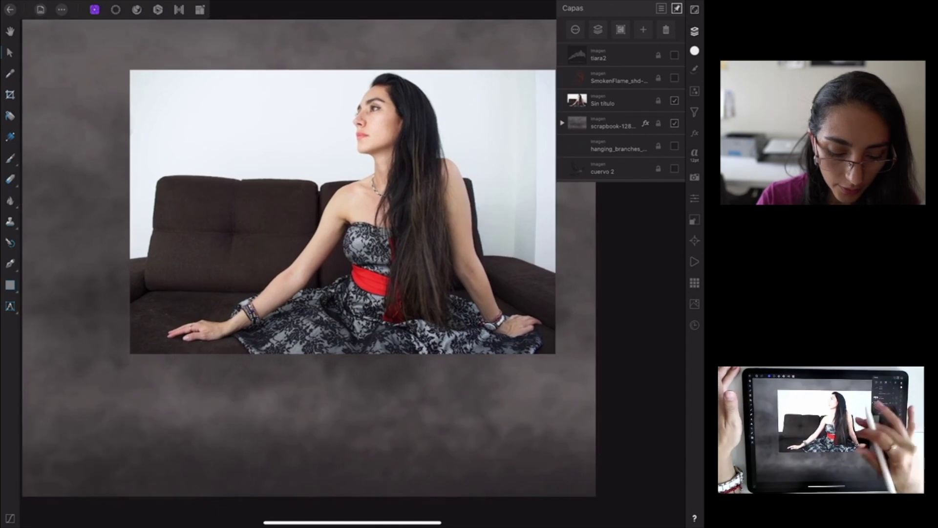
{"action": "scroll", "coordinate": [408, 283], "scroll_direction": "up", "scroll_amount": 3}
{"action": "scroll", "coordinate": [491, 335], "scroll_direction": "up", "scroll_amount": 2}
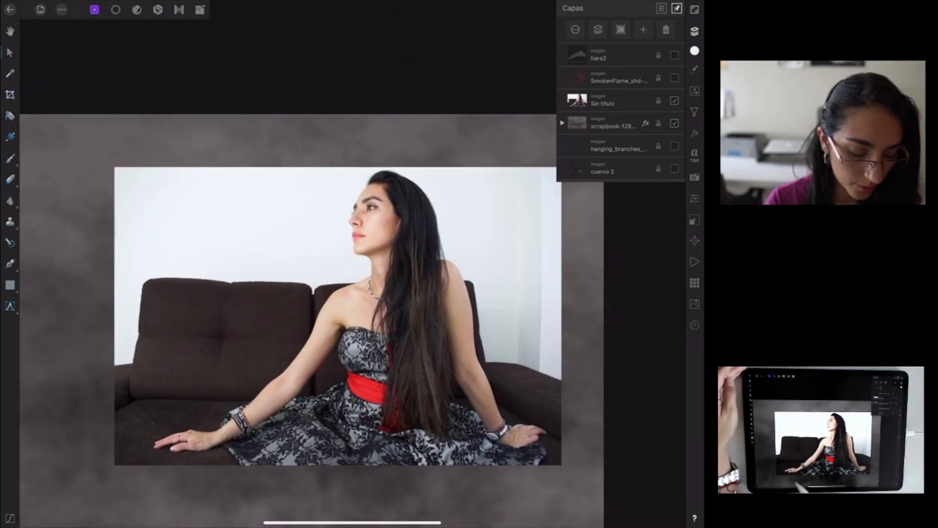
Select the seated woman with the Selection Brush, refine the edges, and output to a new layer
{"action": "left_click", "coordinate": [116, 9]}
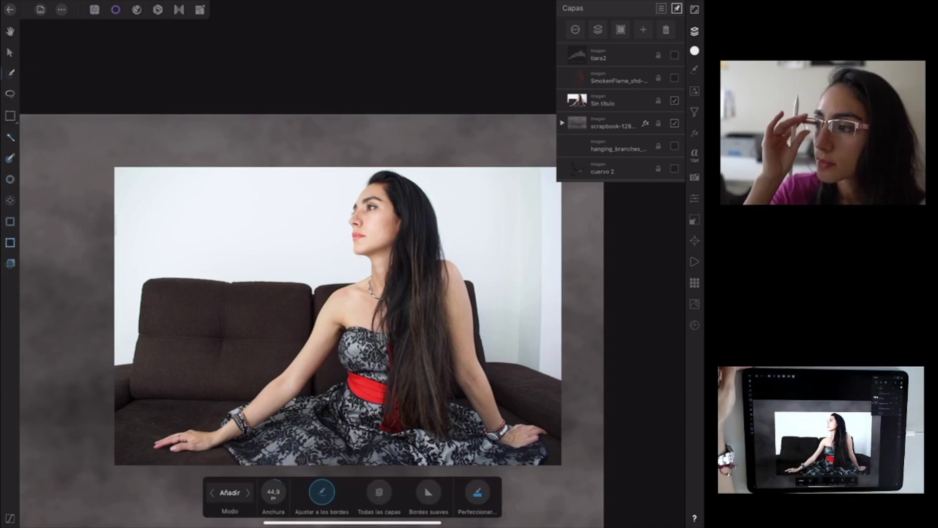
{"action": "left_click_drag", "start_coordinate": [381, 195], "coordinate": [323, 453]}
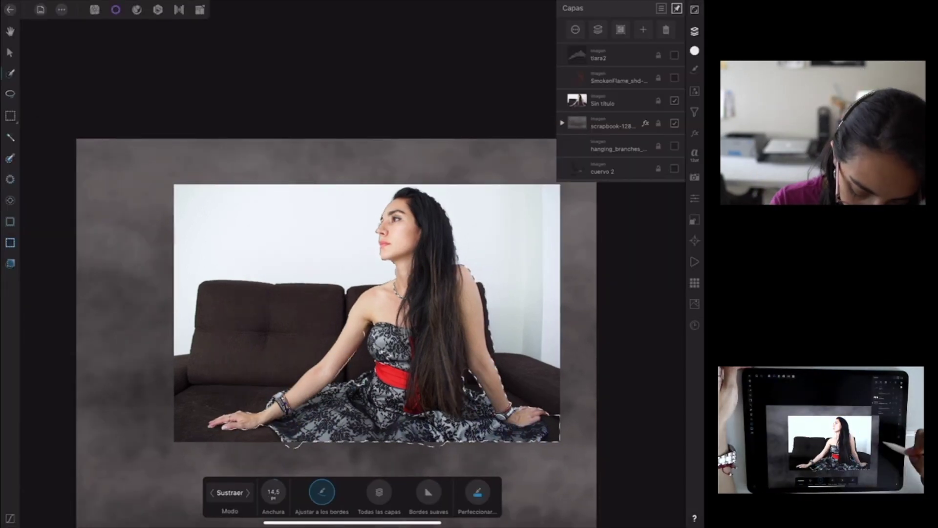
{"action": "scroll", "coordinate": [352, 264], "scroll_direction": "up", "scroll_amount": 5}
{"action": "mouse_move", "coordinate": [304, 360]}
{"action": "left_mouse_down"}
{"action": "mouse_move", "coordinate": [215, 444]}
{"action": "mouse_move", "coordinate": [245, 383]}
{"action": "left_mouse_up"}
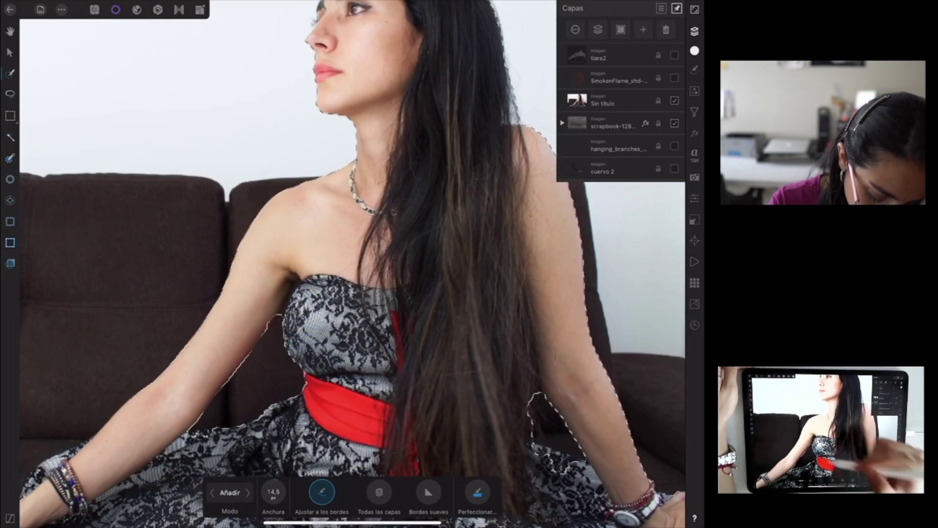
{"action": "scroll", "coordinate": [352, 264], "scroll_direction": "down", "scroll_amount": 5}
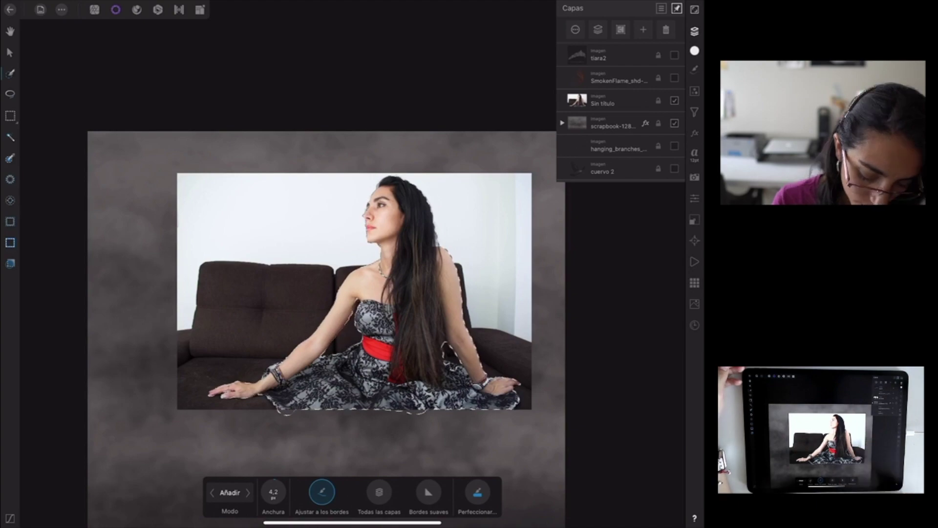
{"action": "left_click", "coordinate": [478, 493]}
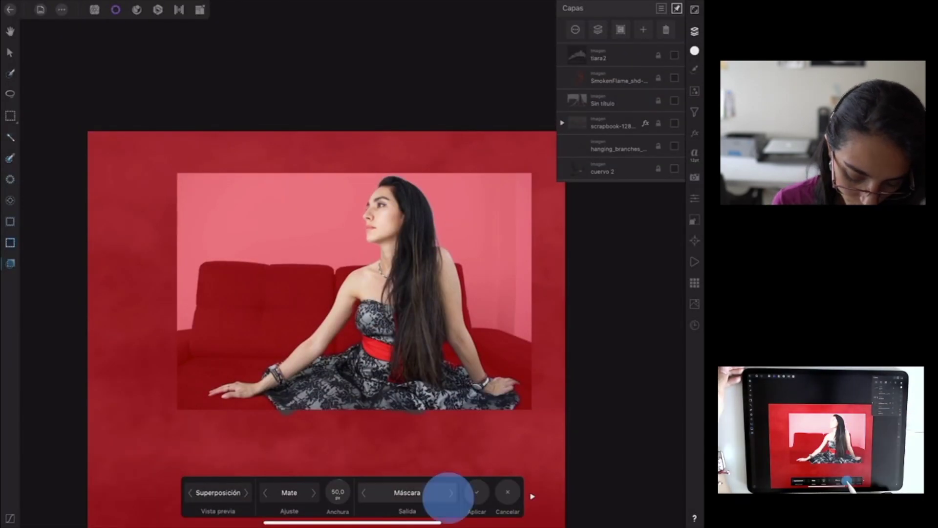
{"action": "left_click", "coordinate": [477, 493]}
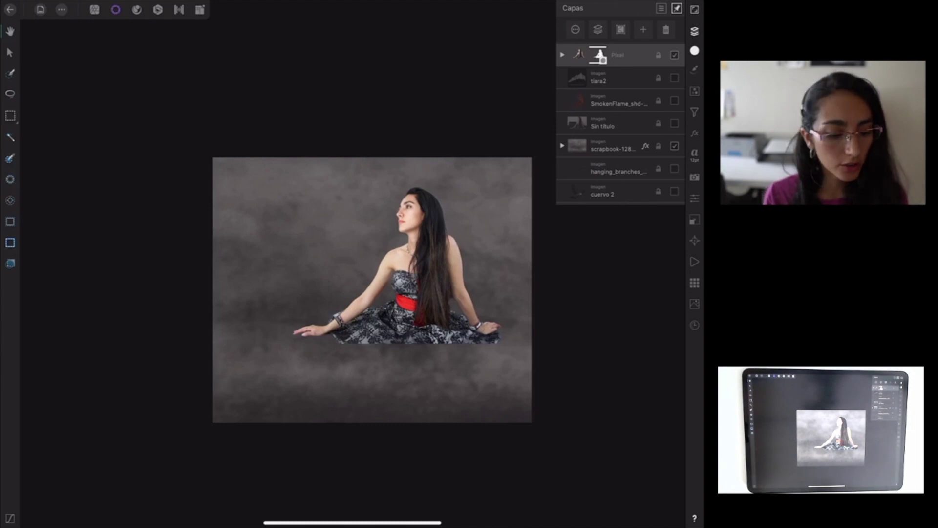
Move the cut-out woman down and left, then enlarge her from the corner
{"action": "left_click", "coordinate": [10, 52]}
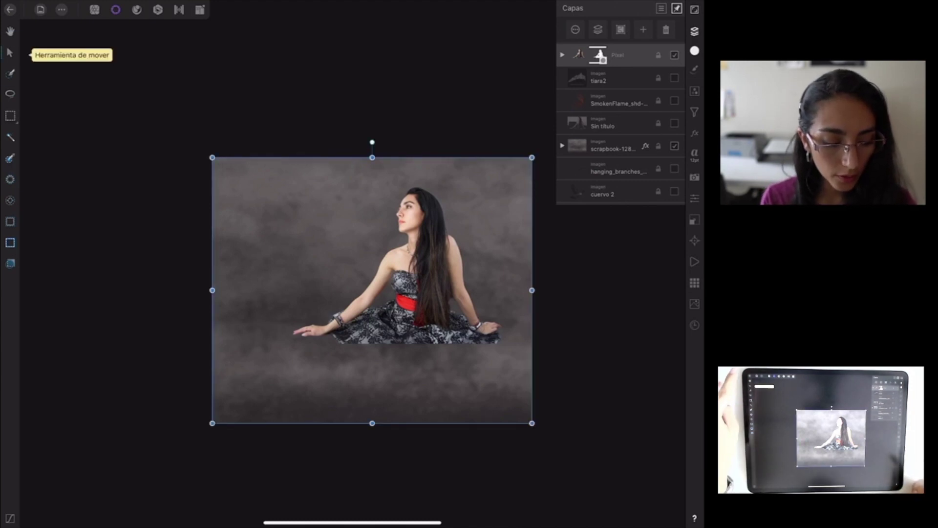
{"action": "left_click", "coordinate": [94, 9]}
{"action": "left_click_drag", "start_coordinate": [423, 279], "coordinate": [367, 359]}
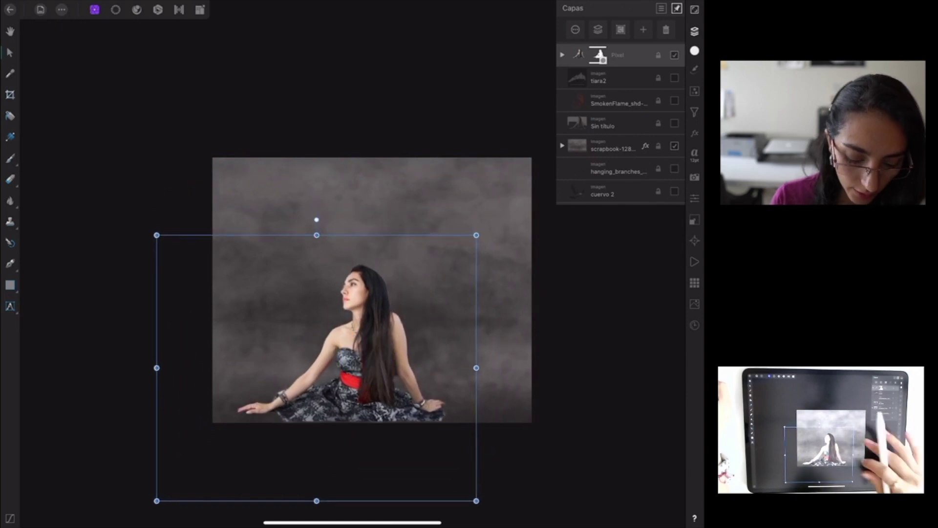
{"action": "scroll", "coordinate": [440, 332], "scroll_direction": "down", "scroll_amount": 3}
{"action": "scroll", "coordinate": [440, 333], "scroll_direction": "up", "scroll_amount": 3}
{"action": "left_click_drag", "start_coordinate": [398, 241], "coordinate": [521, 141]}
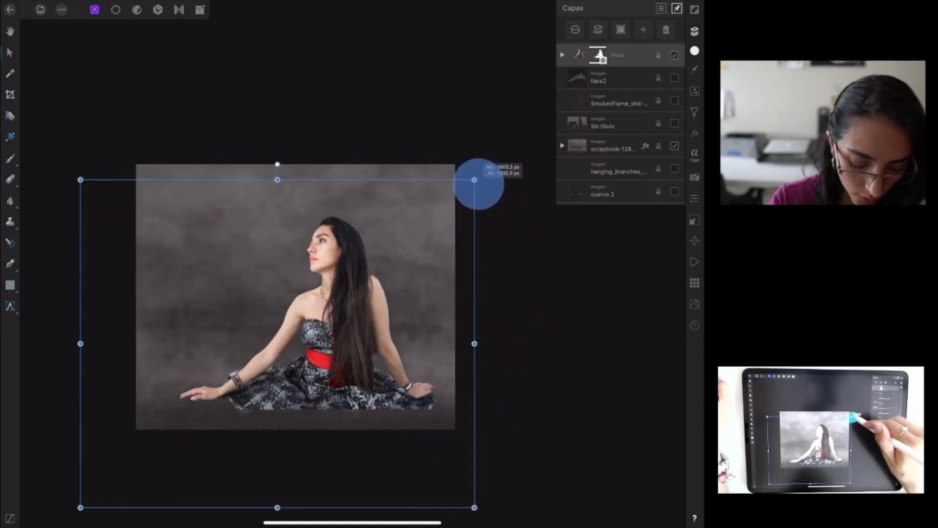
Enlarge her further, tilt her a few degrees and nudge her into the lower left
{"action": "left_click_drag", "start_coordinate": [390, 305], "coordinate": [346, 343]}
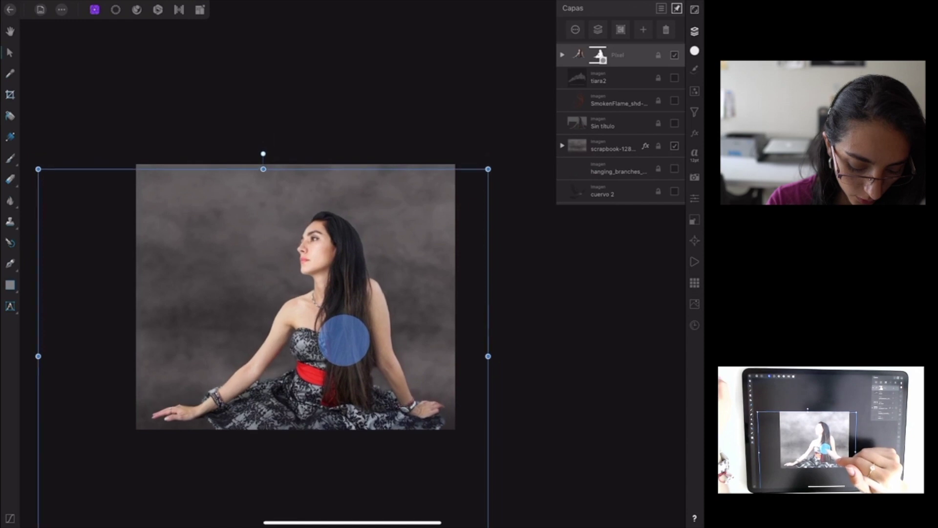
{"action": "left_click_drag", "start_coordinate": [488, 170], "coordinate": [518, 146]}
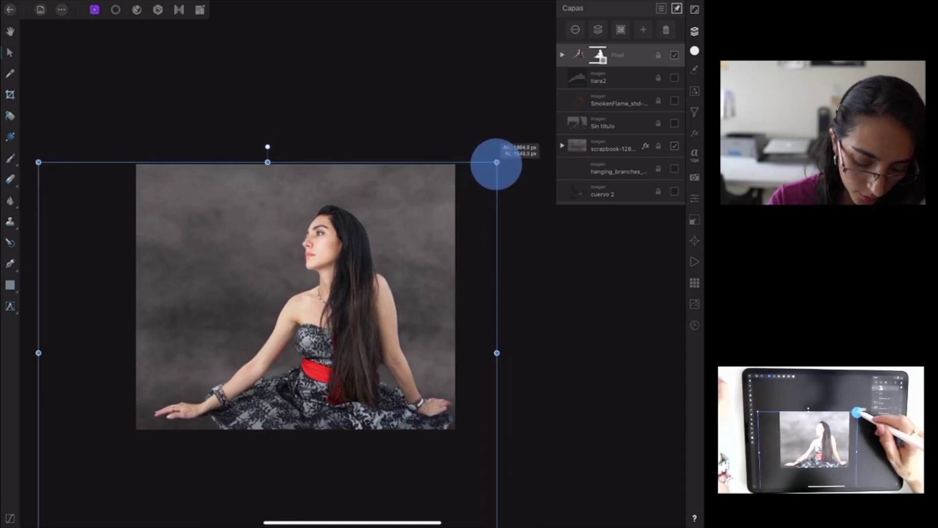
{"action": "scroll", "coordinate": [293, 293], "scroll_direction": "down", "scroll_amount": 2}
{"action": "left_click_drag", "start_coordinate": [289, 151], "coordinate": [304, 156]}
{"action": "left_click_drag", "start_coordinate": [335, 335], "coordinate": [345, 344]}
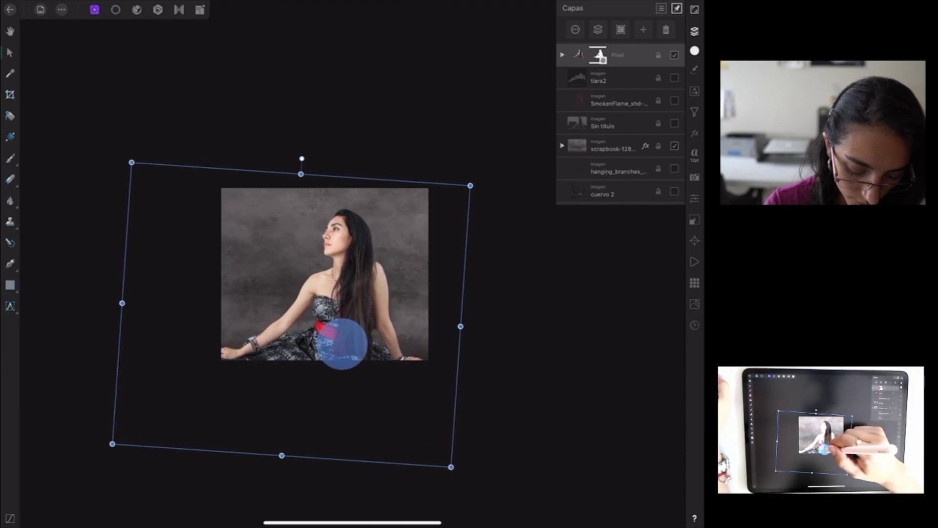
{"action": "left_click_drag", "start_coordinate": [363, 327], "coordinate": [360, 341]}
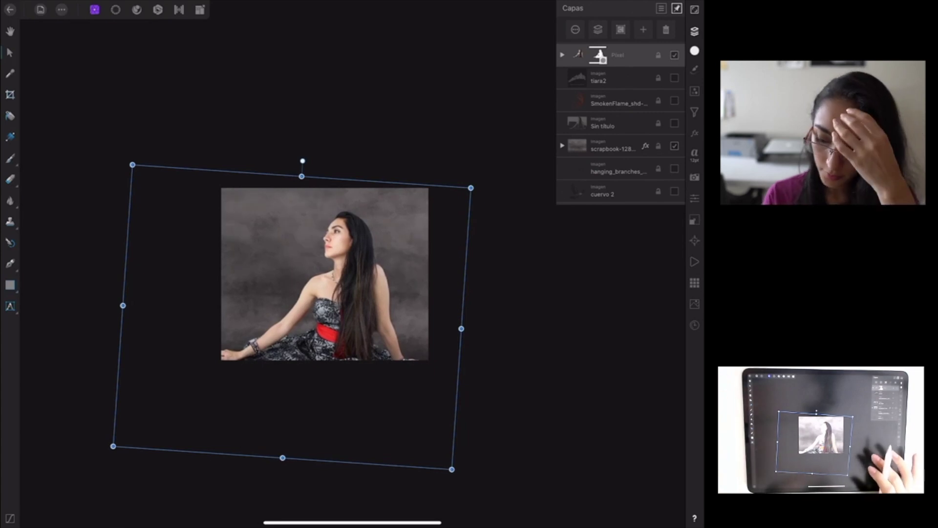
Deselect, reselect the woman's layer and show the adjustment presets
{"action": "key", "text": "ctrl+d"}
{"action": "scroll", "coordinate": [427, 282], "scroll_direction": "up", "scroll_amount": 5}
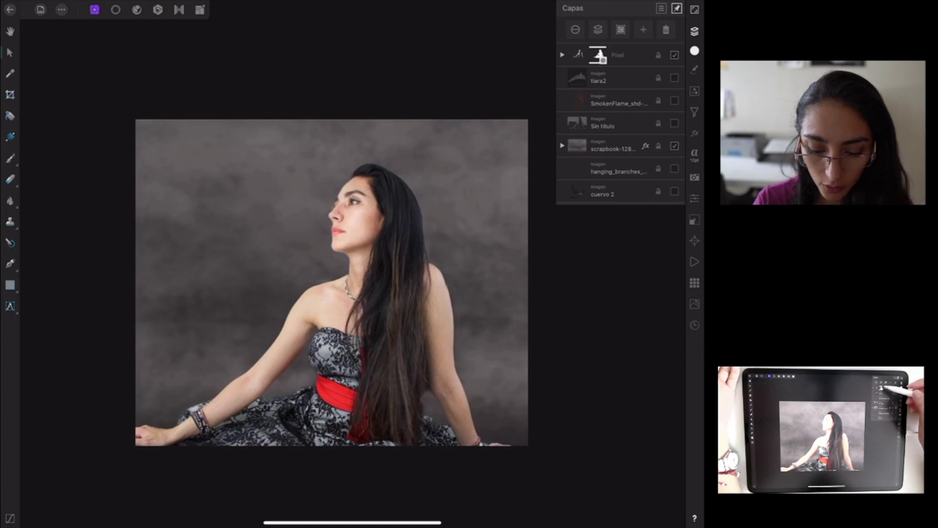
{"action": "left_click", "coordinate": [601, 55]}
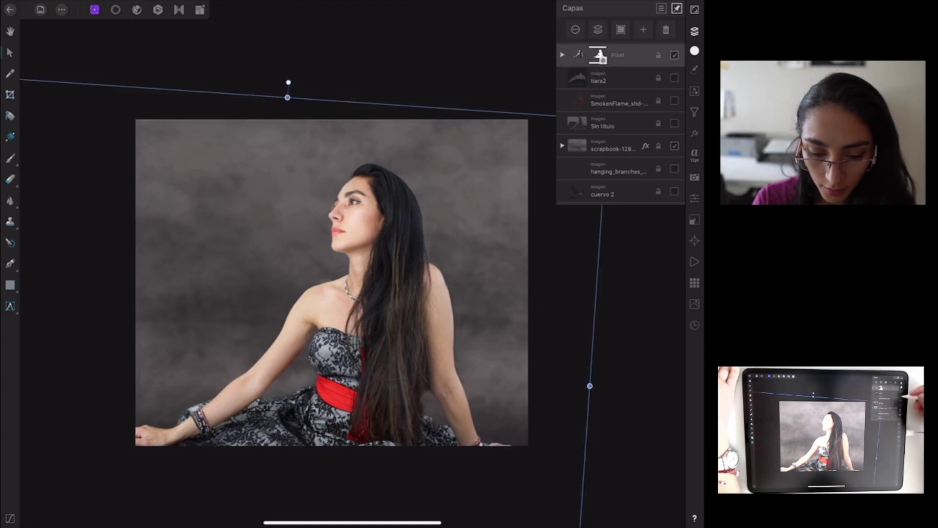
{"action": "left_click", "coordinate": [694, 90]}
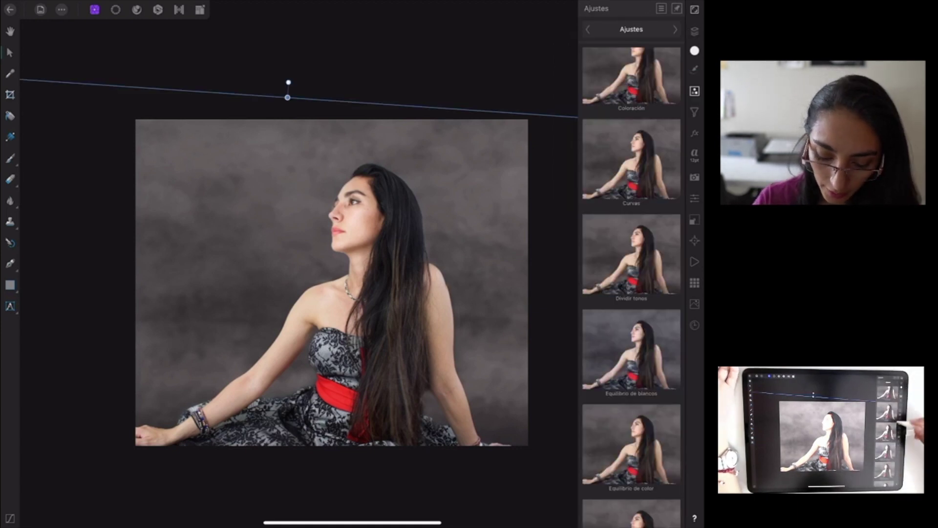
Try a red colouring adjustment, undo it and browse the adjustment presets again
{"action": "left_click", "coordinate": [649, 110]}
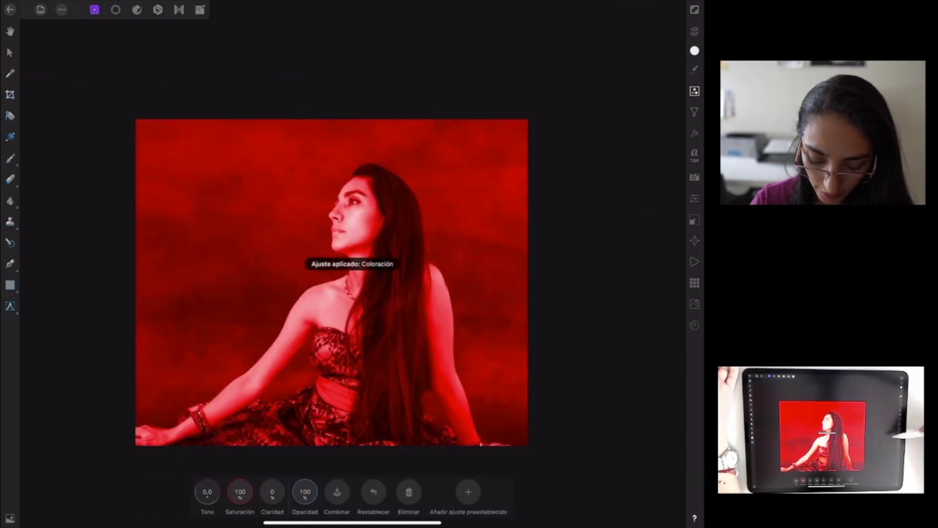
{"action": "key", "text": "ctrl+z"}
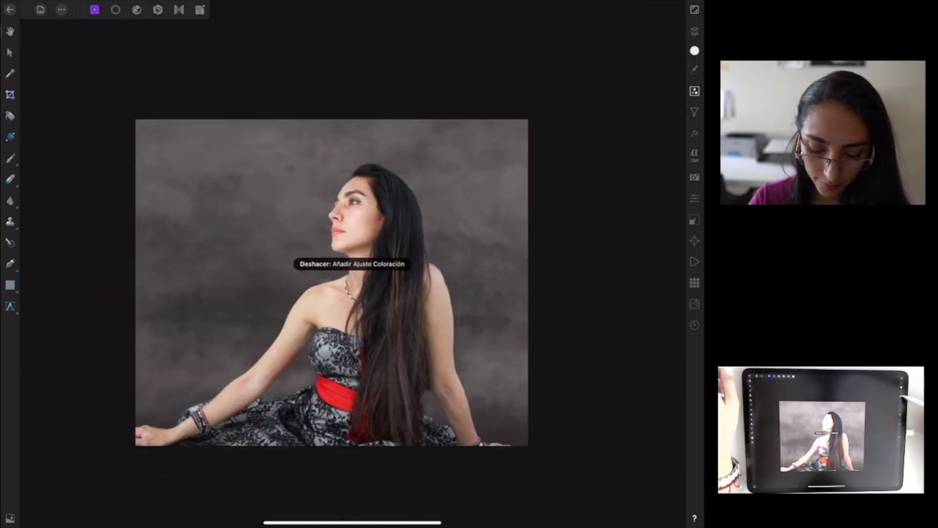
{"action": "left_click", "coordinate": [695, 91]}
{"action": "scroll", "coordinate": [660, 178], "scroll_direction": "down", "scroll_amount": 6}
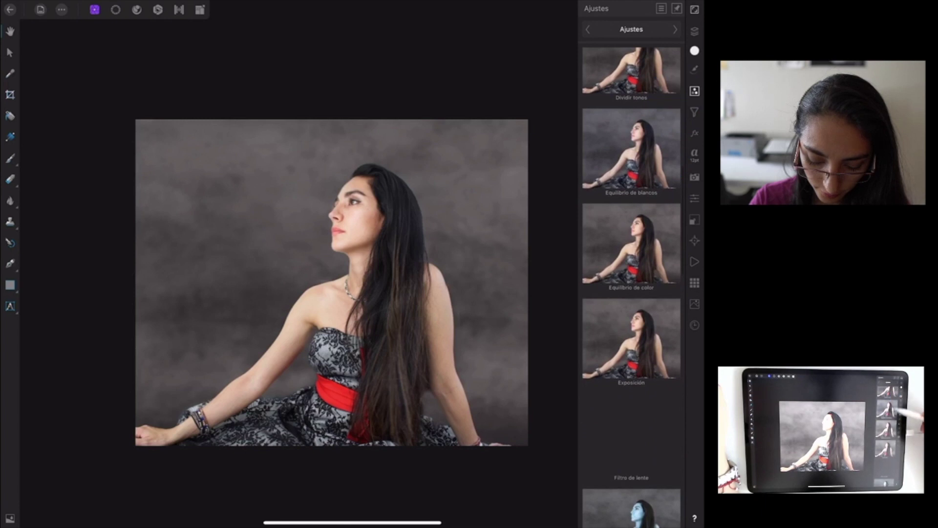
{"action": "scroll", "coordinate": [631, 245], "scroll_direction": "down", "scroll_amount": 3}
Apply an HSL adjustment with Saturation -15% and Luminance -4%
{"action": "left_click", "coordinate": [632, 205]}
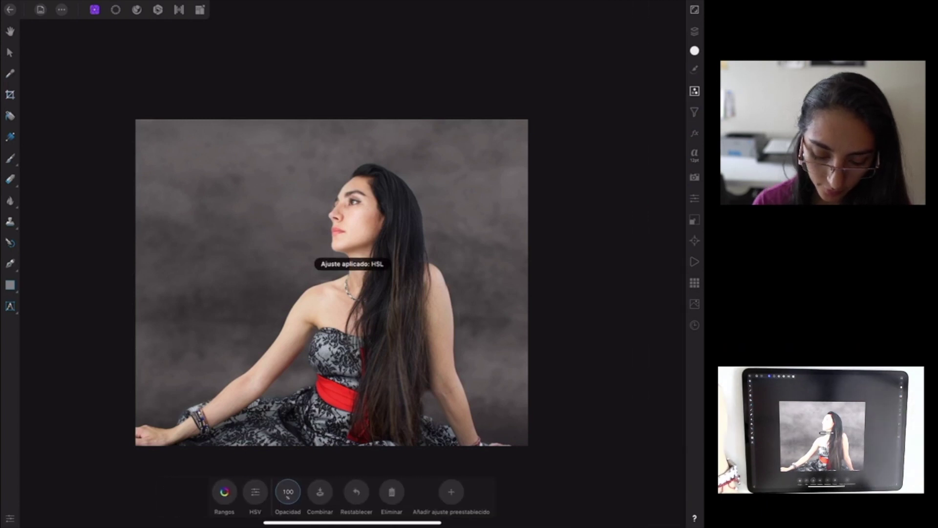
{"action": "left_click", "coordinate": [224, 491]}
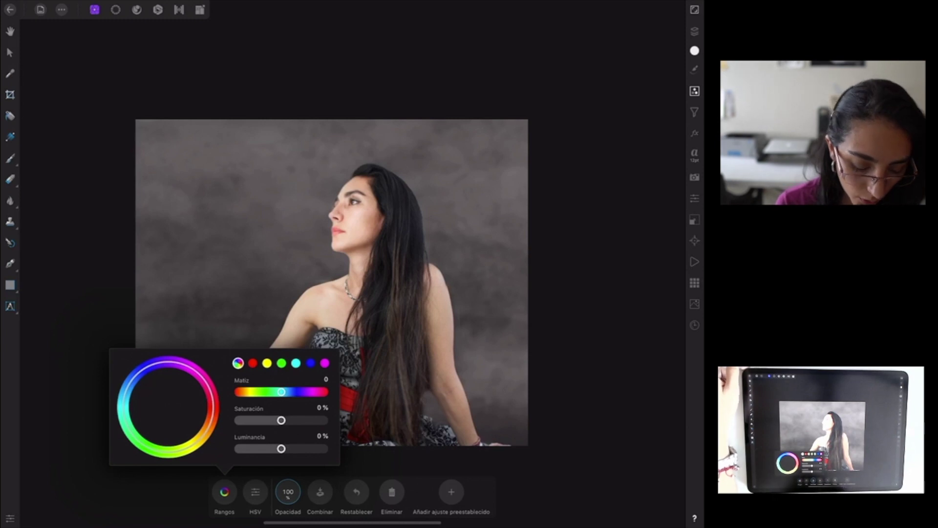
{"action": "left_click_drag", "start_coordinate": [281, 421], "coordinate": [279, 448]}
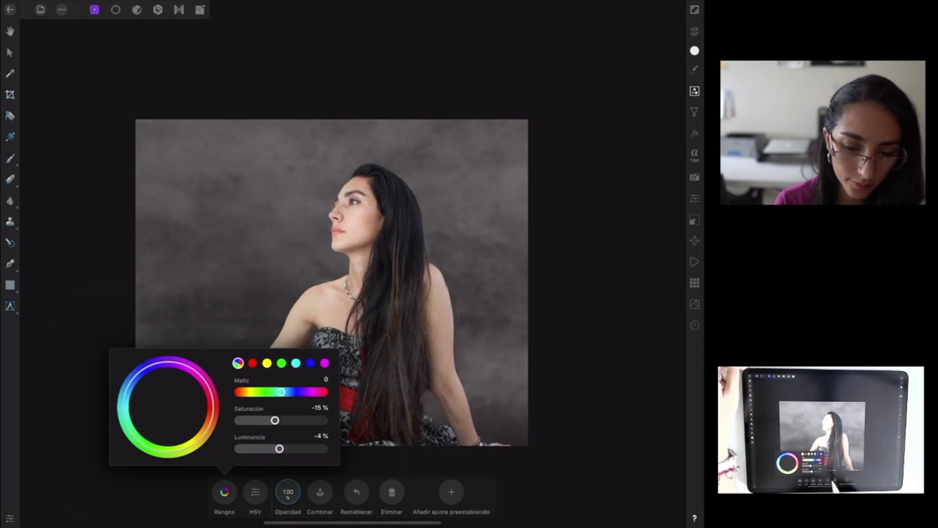
{"action": "left_click", "coordinate": [359, 511]}
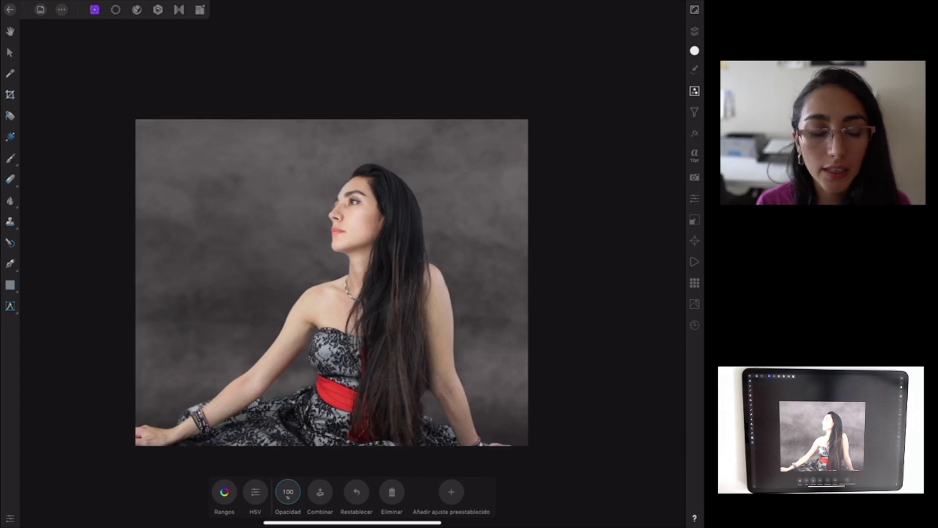
{"action": "left_click", "coordinate": [10, 200]}
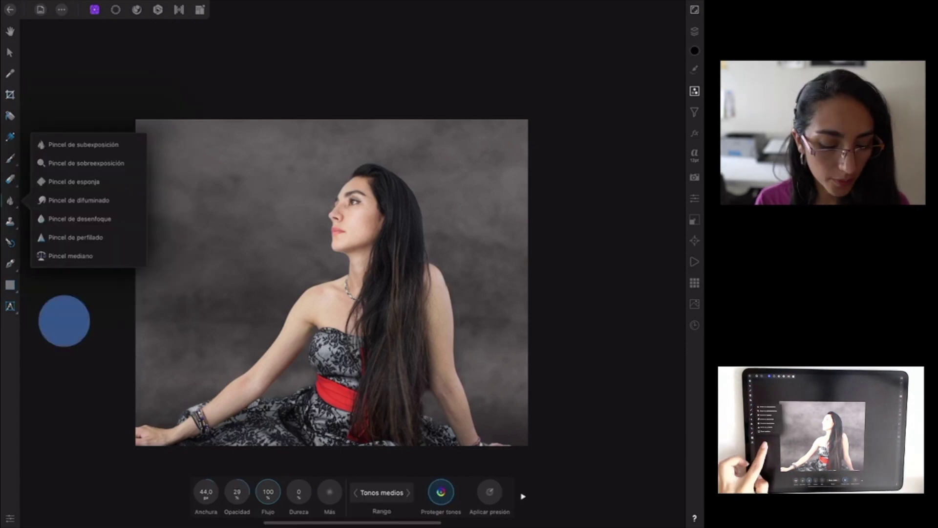
Fill the woman's selection with grey on a Pixel layer inside her group, set to Overlay
{"action": "left_click", "coordinate": [68, 308]}
{"action": "left_click", "coordinate": [694, 32]}
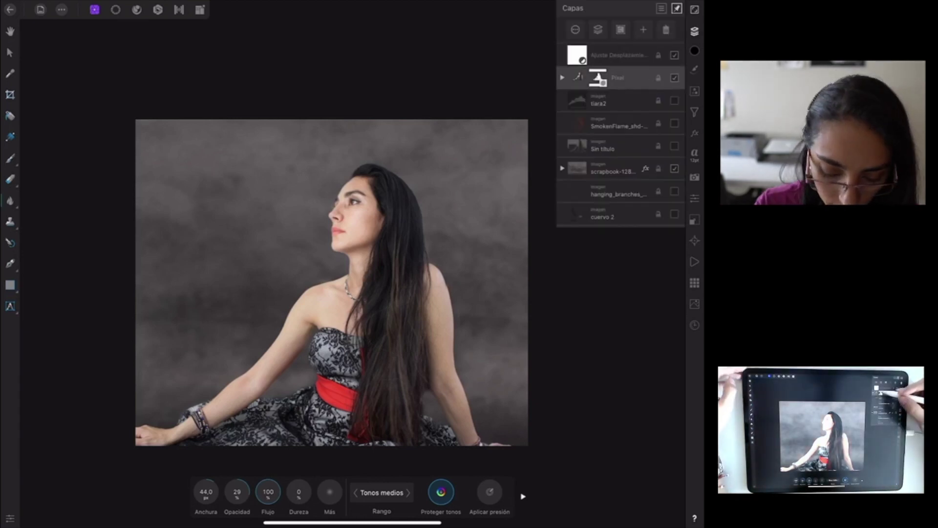
{"action": "left_click", "coordinate": [634, 79]}
{"action": "left_click_drag", "start_coordinate": [634, 79], "coordinate": [634, 100]}
{"action": "left_click", "coordinate": [94, 9]}
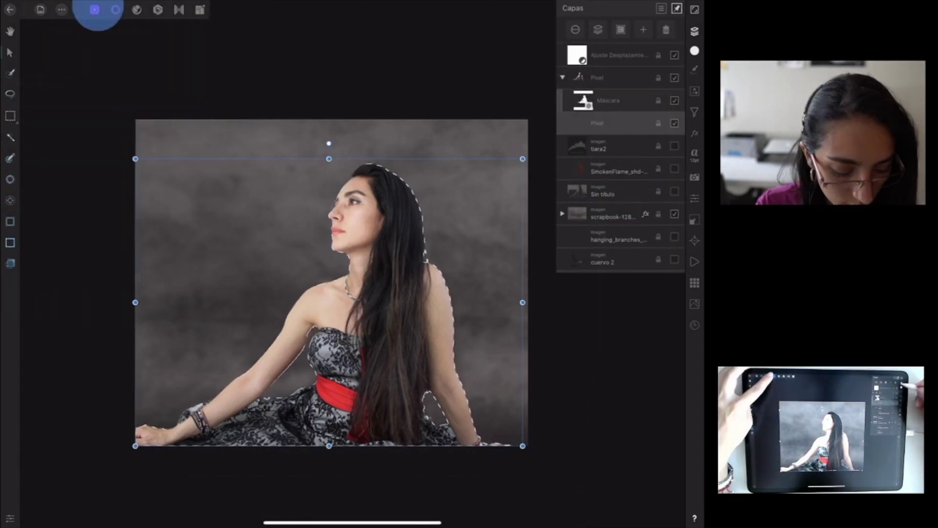
{"action": "left_click", "coordinate": [352, 293]}
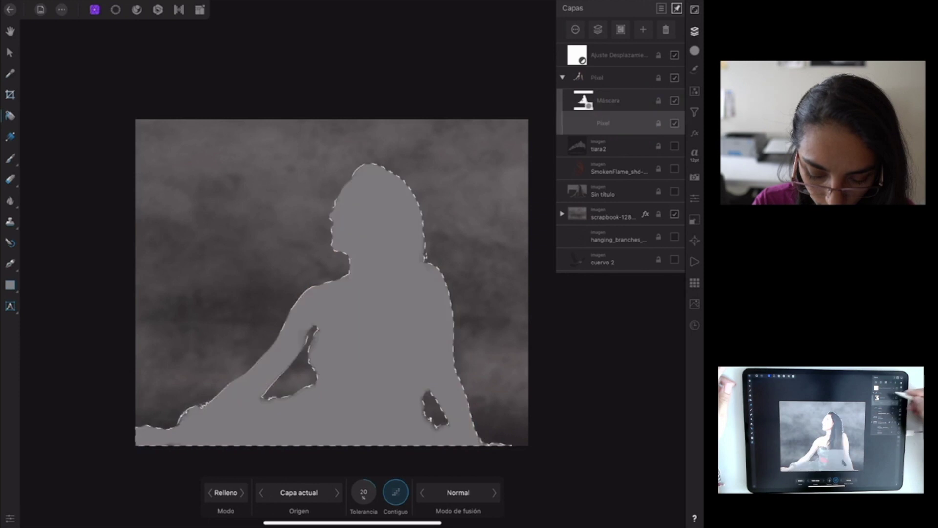
{"action": "left_click", "coordinate": [620, 86]}
{"action": "left_click", "coordinate": [503, 381]}
{"action": "left_click", "coordinate": [563, 8]}
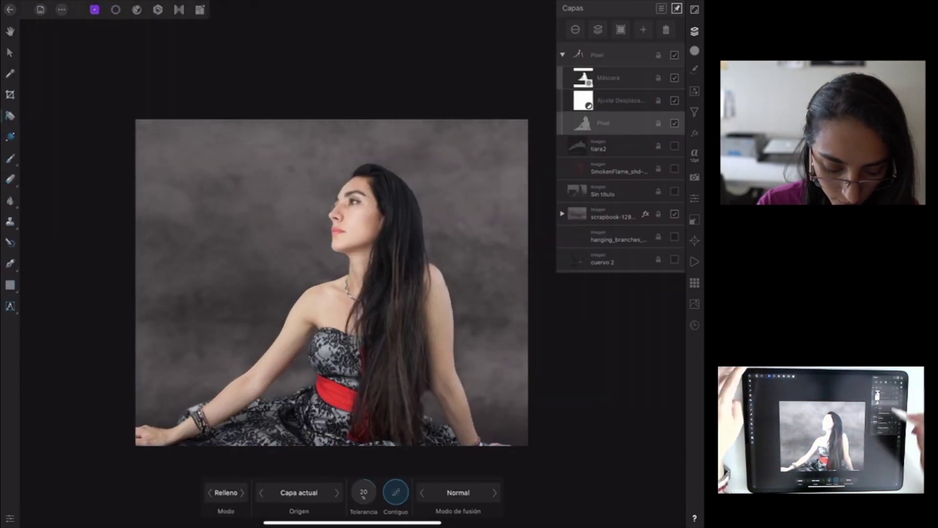
Dodge to lighten the skin on the woman's chest, arm, shoulder and neck
{"action": "left_click", "coordinate": [10, 200]}
{"action": "left_click", "coordinate": [220, 472]}
{"action": "mouse_move", "coordinate": [350, 287]}
{"action": "left_mouse_down"}
{"action": "mouse_move", "coordinate": [359, 324]}
{"action": "mouse_move", "coordinate": [156, 445]}
{"action": "left_mouse_up"}
{"action": "mouse_move", "coordinate": [422, 342]}
{"action": "left_mouse_down"}
{"action": "mouse_move", "coordinate": [423, 293]}
{"action": "mouse_move", "coordinate": [374, 237]}
{"action": "left_mouse_up"}
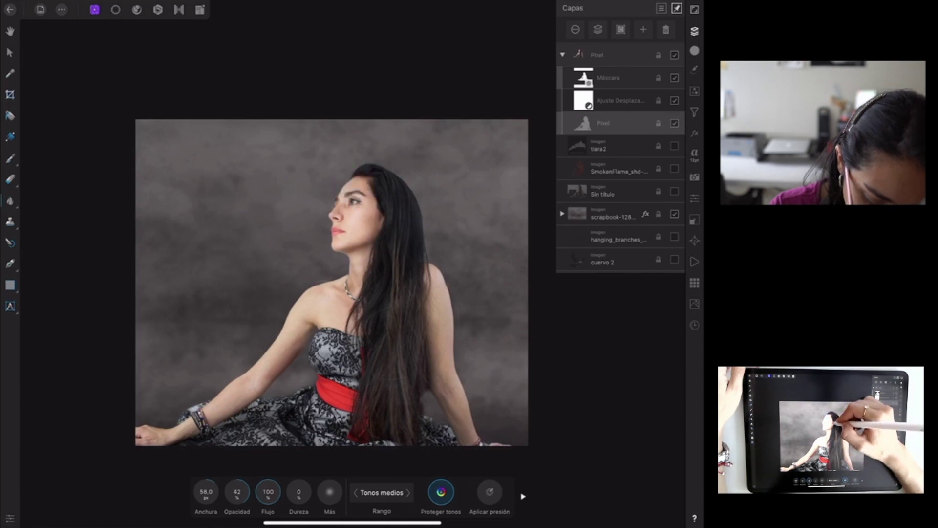
{"action": "left_click", "coordinate": [10, 200]}
{"action": "left_click", "coordinate": [226, 497]}
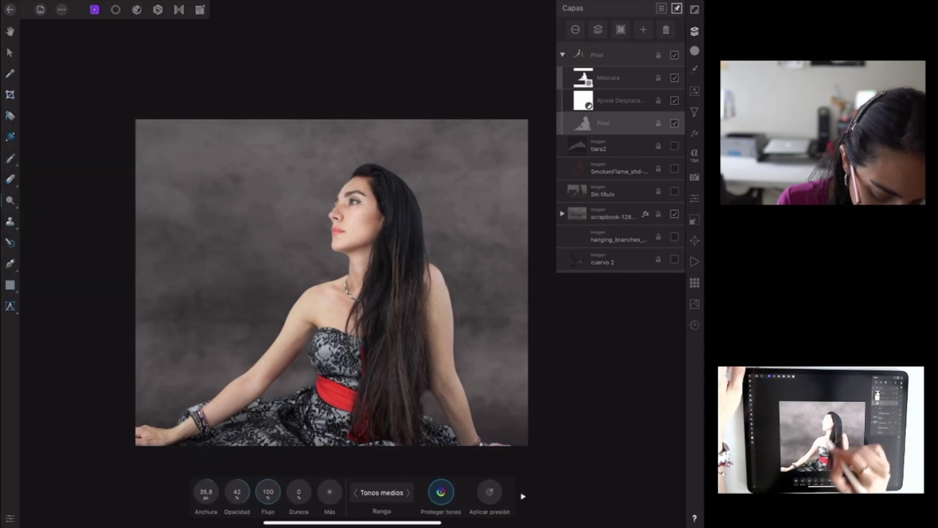
Resize the dodge brush smaller for the face and larger for the arm, then choose Burn
{"action": "scroll", "coordinate": [342, 220], "scroll_direction": "up", "scroll_amount": 5}
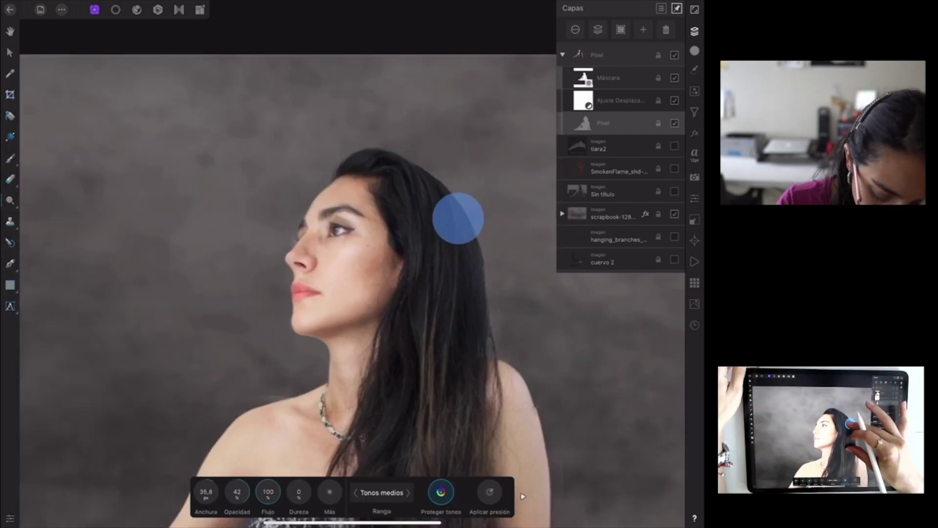
{"action": "scroll", "coordinate": [342, 244], "scroll_direction": "down", "scroll_amount": 5}
{"action": "scroll", "coordinate": [366, 220], "scroll_direction": "up", "scroll_amount": 10}
{"action": "mouse_move", "coordinate": [230, 488]}
{"action": "left_mouse_down"}
{"action": "mouse_move", "coordinate": [212, 484]}
{"action": "mouse_move", "coordinate": [293, 435]}
{"action": "left_mouse_up"}
{"action": "scroll", "coordinate": [353, 264], "scroll_direction": "down", "scroll_amount": 5}
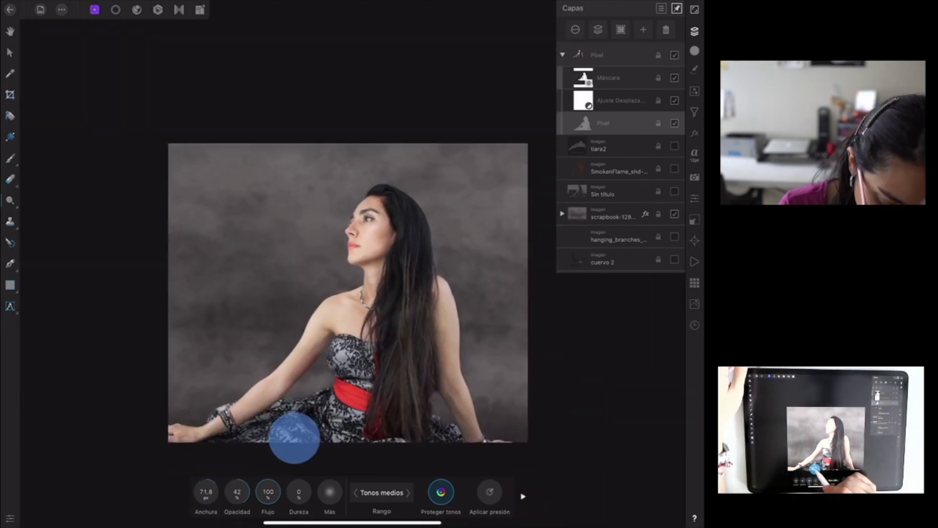
{"action": "left_click", "coordinate": [10, 200]}
{"action": "left_click", "coordinate": [10, 222]}
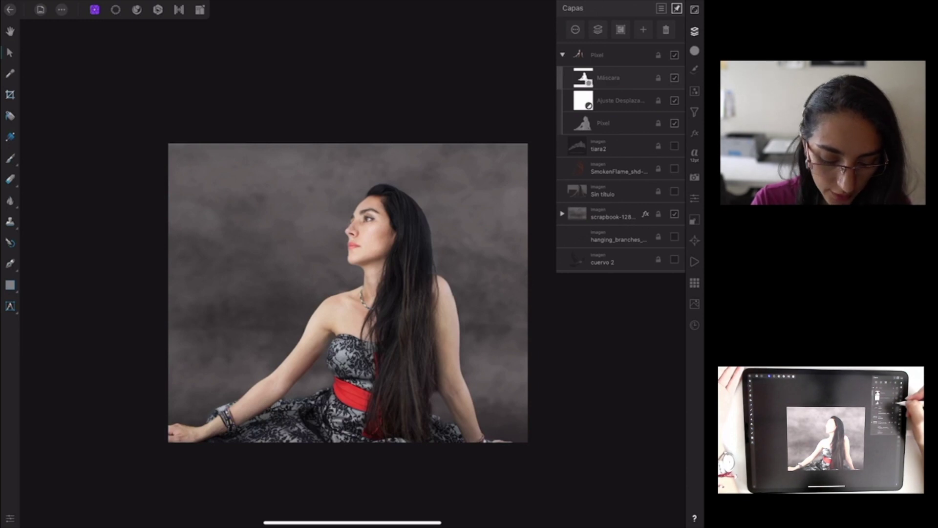
Toggle the dodge-and-burn layer off and on, select the adjustment layer, then enter Selection Persona
{"action": "left_click", "coordinate": [674, 124]}
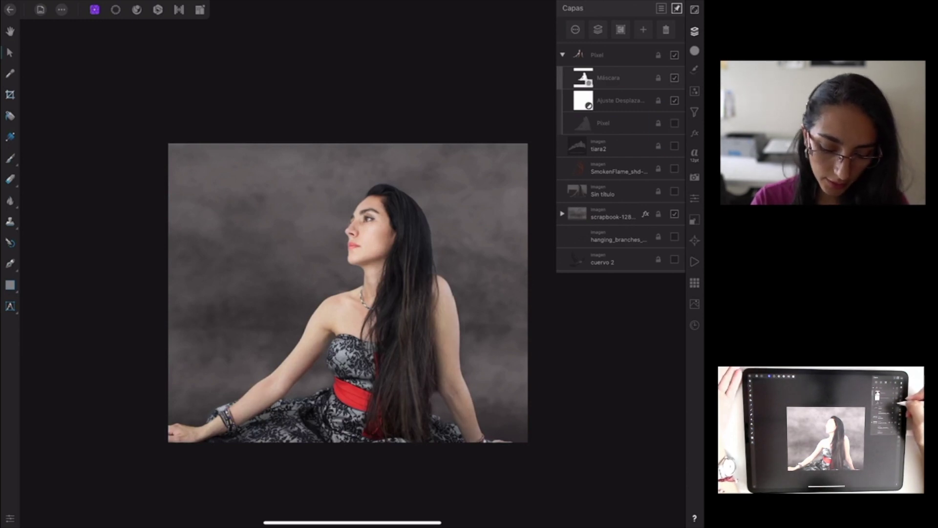
{"action": "left_click", "coordinate": [675, 123]}
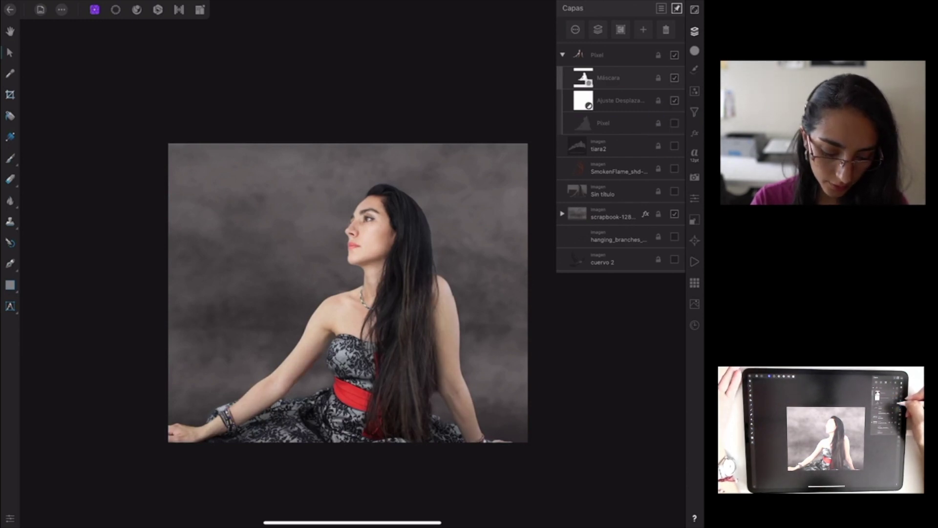
{"action": "scroll", "coordinate": [429, 283], "scroll_direction": "up", "scroll_amount": 2}
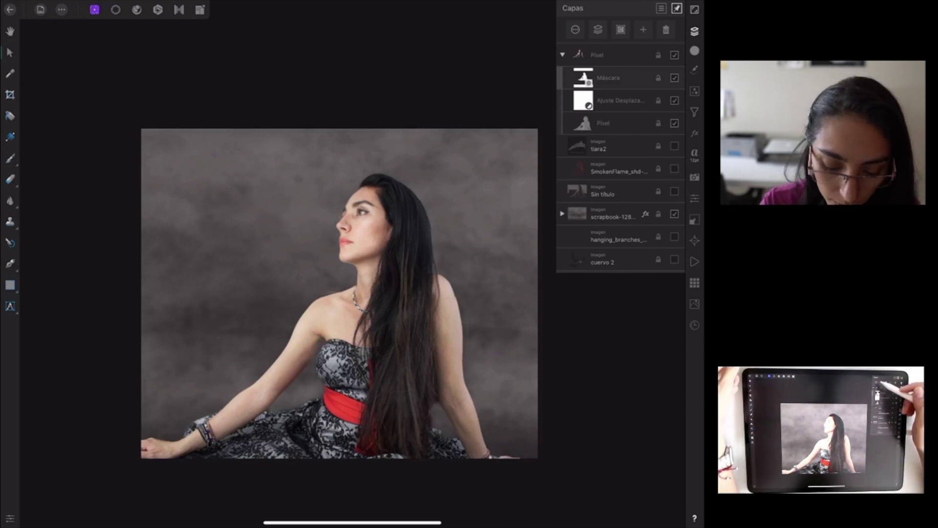
{"action": "left_click", "coordinate": [618, 100]}
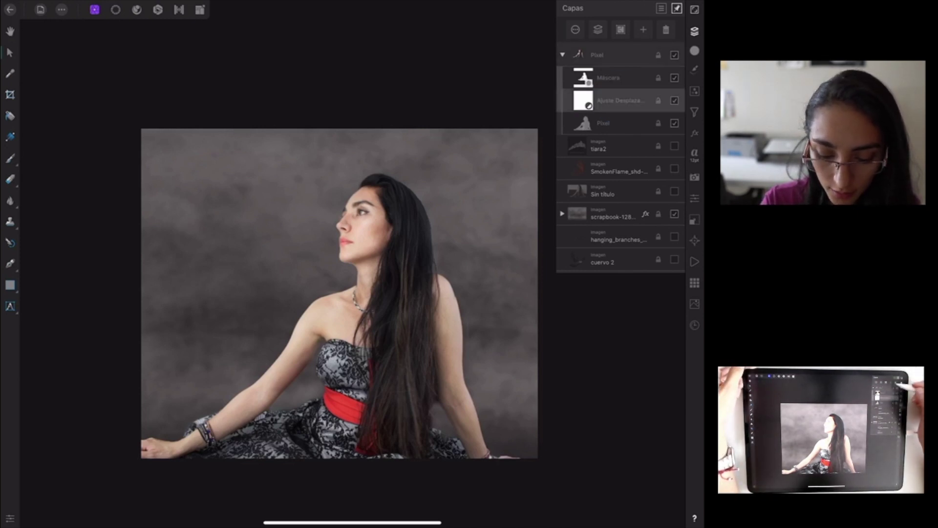
{"action": "left_click", "coordinate": [643, 29]}
{"action": "left_click", "coordinate": [621, 30]}
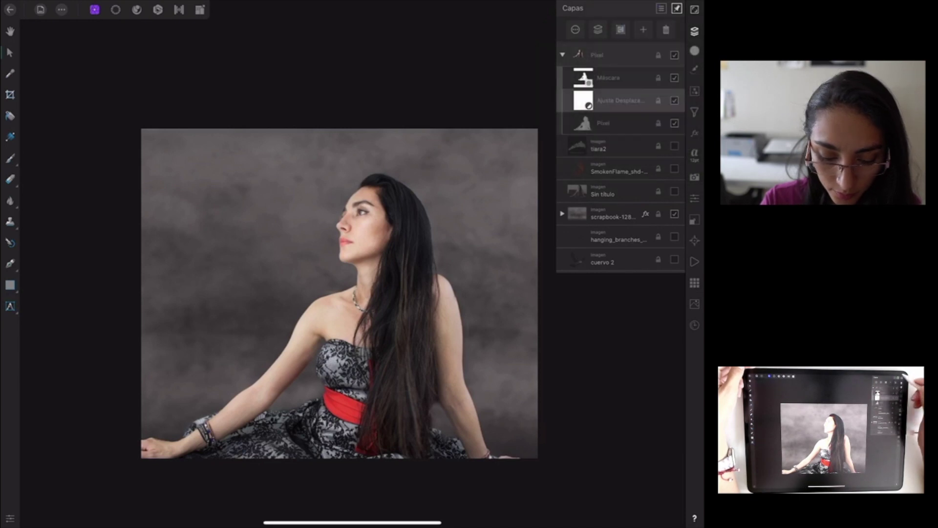
{"action": "left_click", "coordinate": [115, 9]}
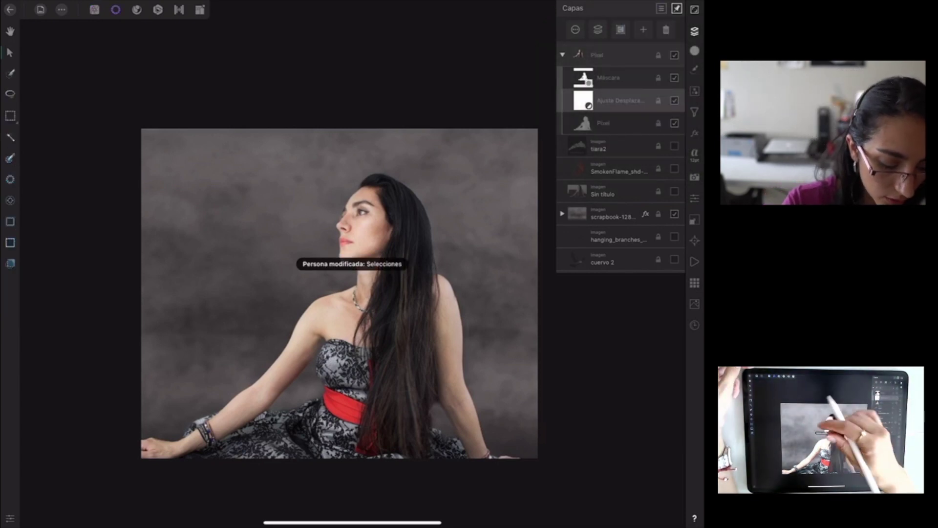
Zoom in and draw an elliptical selection around the woman's eye in Add mode
{"action": "scroll", "coordinate": [352, 234], "scroll_direction": "up", "scroll_amount": 5}
{"action": "scroll", "coordinate": [374, 275], "scroll_direction": "up", "scroll_amount": 3}
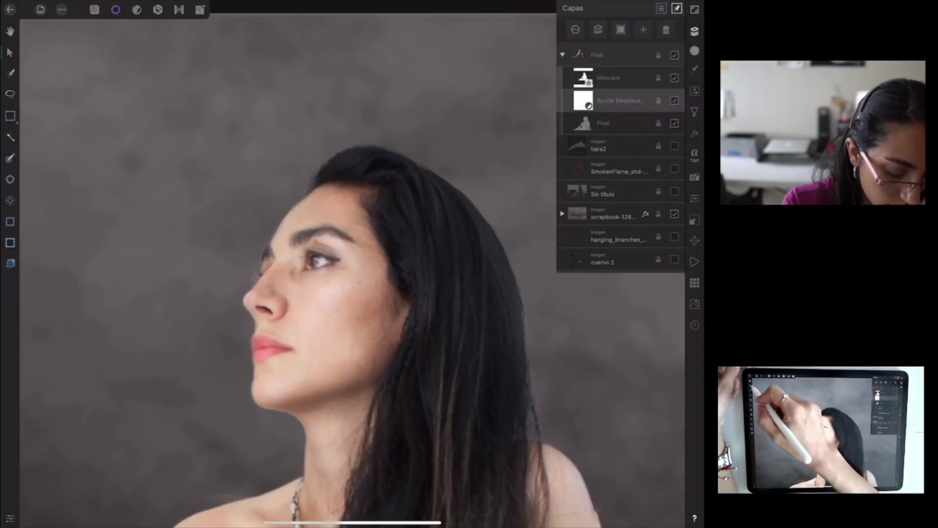
{"action": "left_click", "coordinate": [10, 116]}
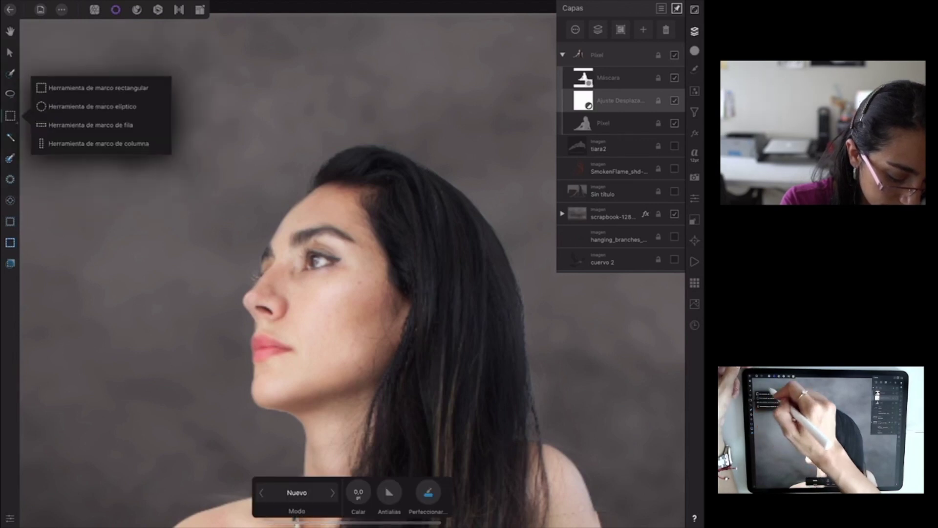
{"action": "left_click", "coordinate": [93, 106]}
{"action": "scroll", "coordinate": [313, 264], "scroll_direction": "up", "scroll_amount": 5}
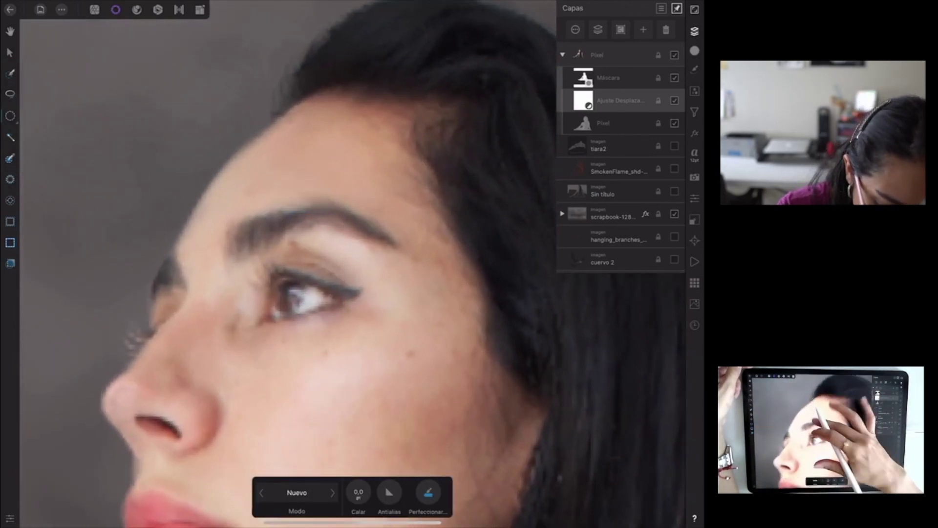
{"action": "left_click", "coordinate": [275, 289]}
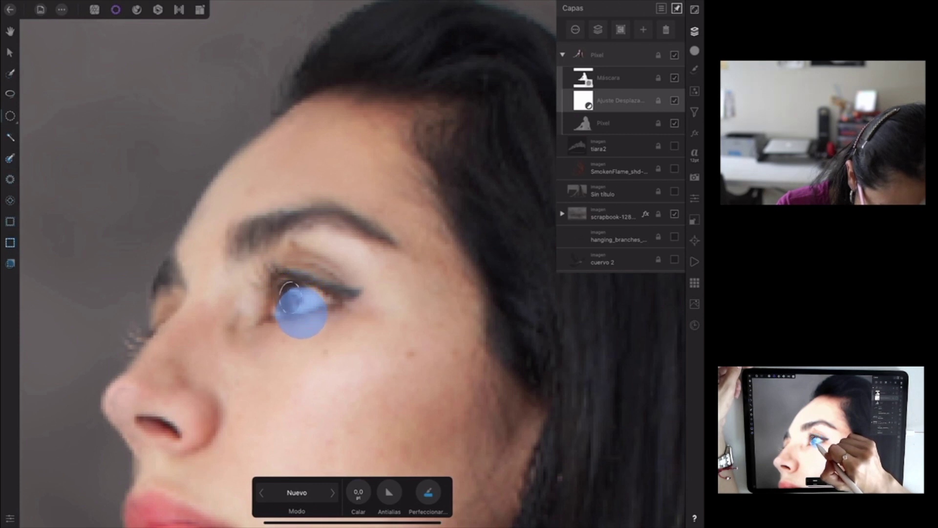
{"action": "left_click", "coordinate": [10, 53]}
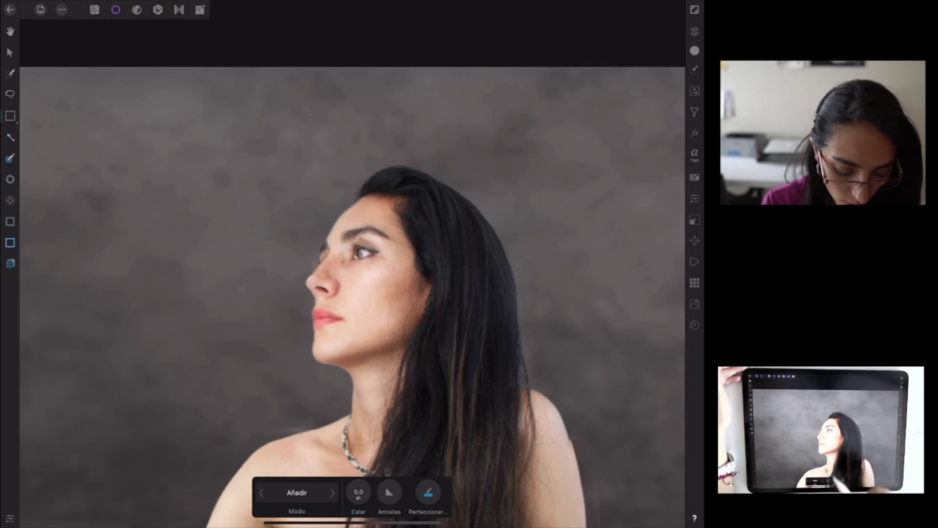
{"action": "left_click", "coordinate": [297, 493]}
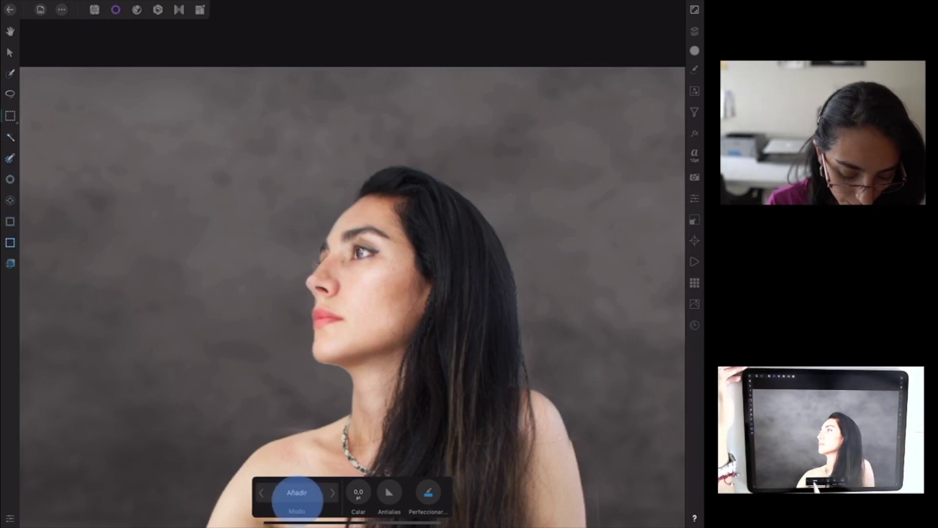
{"action": "left_click", "coordinate": [298, 438]}
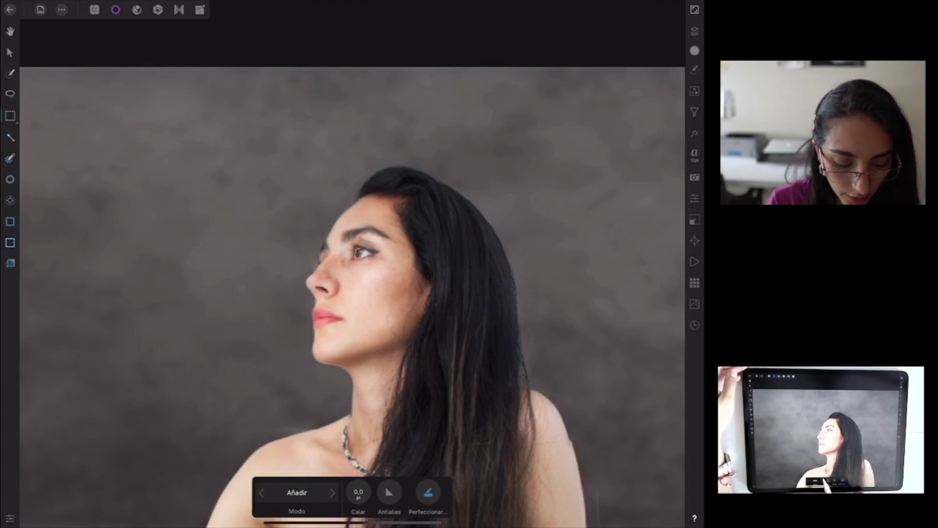
{"action": "left_click", "coordinate": [695, 90]}
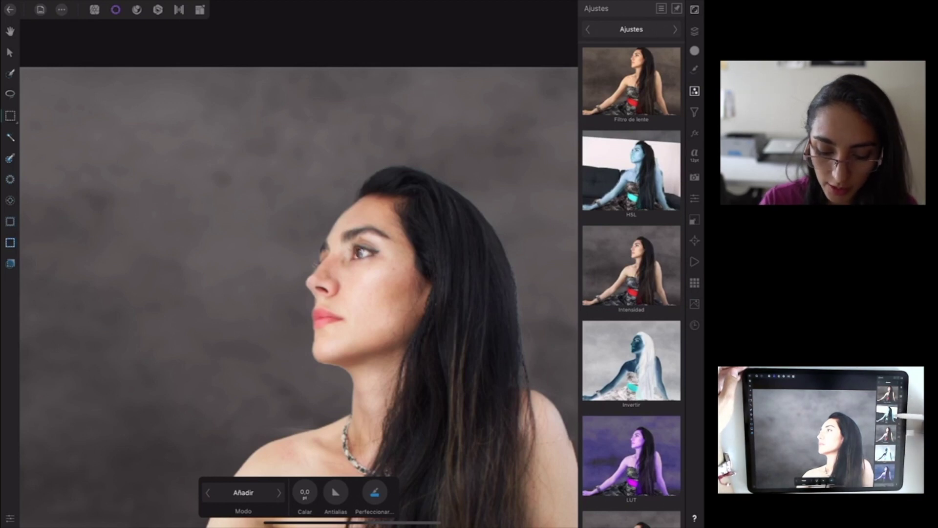
Add an HSL adjustment to the eye and shift its hue to change the eye colour to blue
{"action": "left_click", "coordinate": [631, 171]}
{"action": "left_click", "coordinate": [695, 31]}
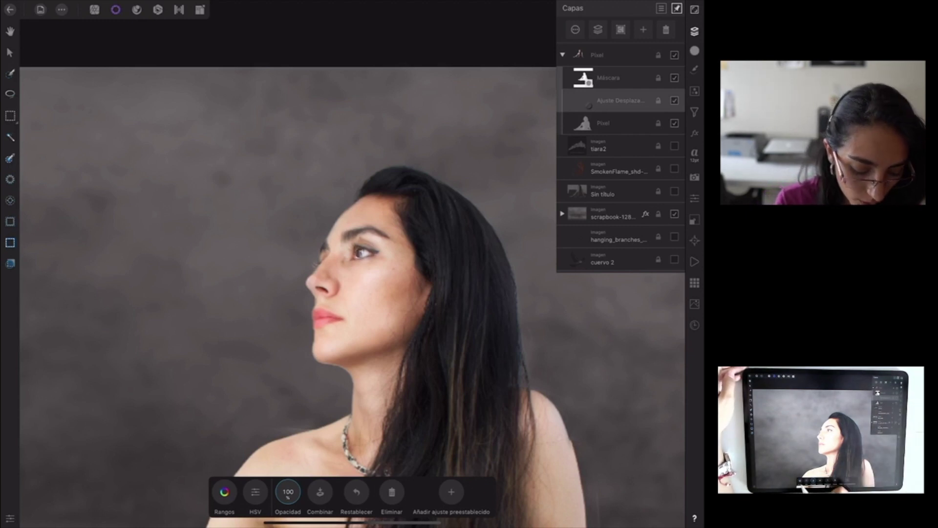
{"action": "left_click", "coordinate": [225, 491]}
{"action": "mouse_move", "coordinate": [282, 392]}
{"action": "left_mouse_down"}
{"action": "mouse_move", "coordinate": [328, 391]}
{"action": "mouse_move", "coordinate": [245, 391]}
{"action": "mouse_move", "coordinate": [324, 392]}
{"action": "left_mouse_up"}
{"action": "left_click", "coordinate": [318, 392]}
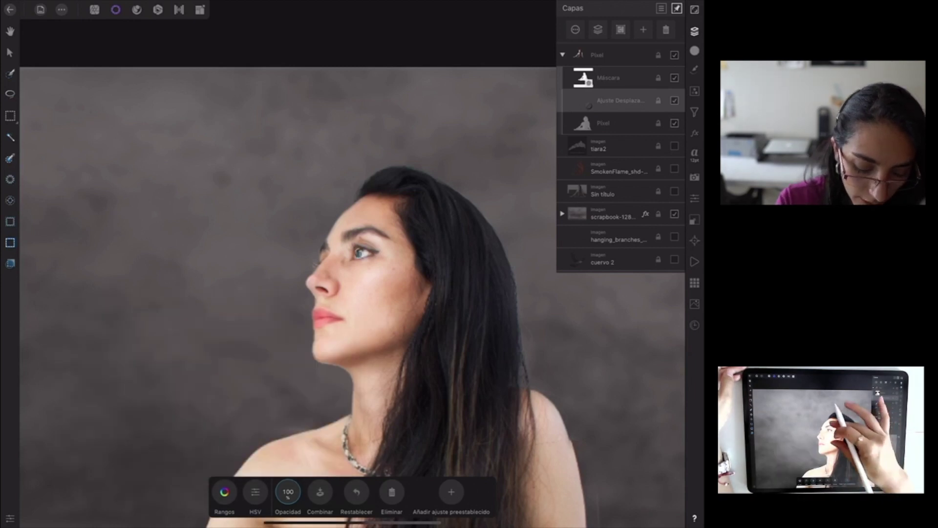
{"action": "scroll", "coordinate": [384, 301], "scroll_direction": "up", "scroll_amount": 5}
{"action": "scroll", "coordinate": [416, 256], "scroll_direction": "down", "scroll_amount": 5}
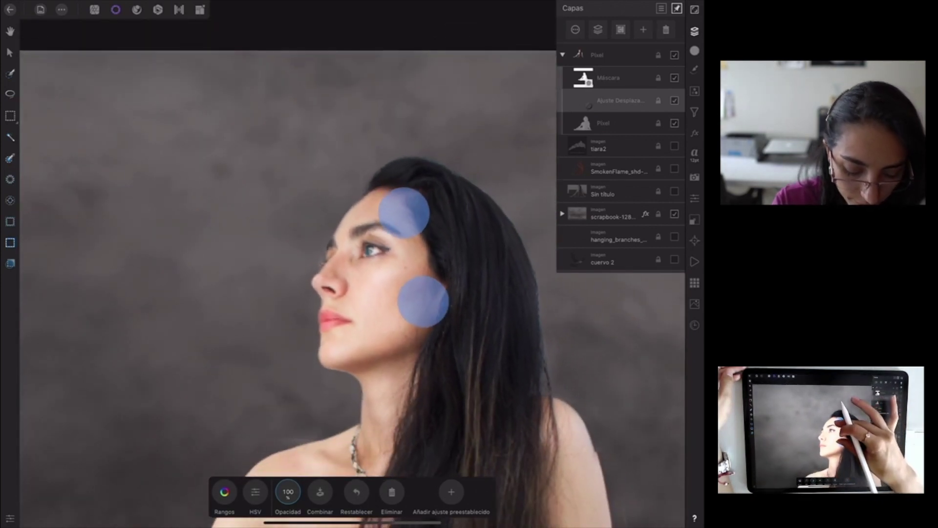
{"action": "scroll", "coordinate": [416, 254], "scroll_direction": "down", "scroll_amount": 3}
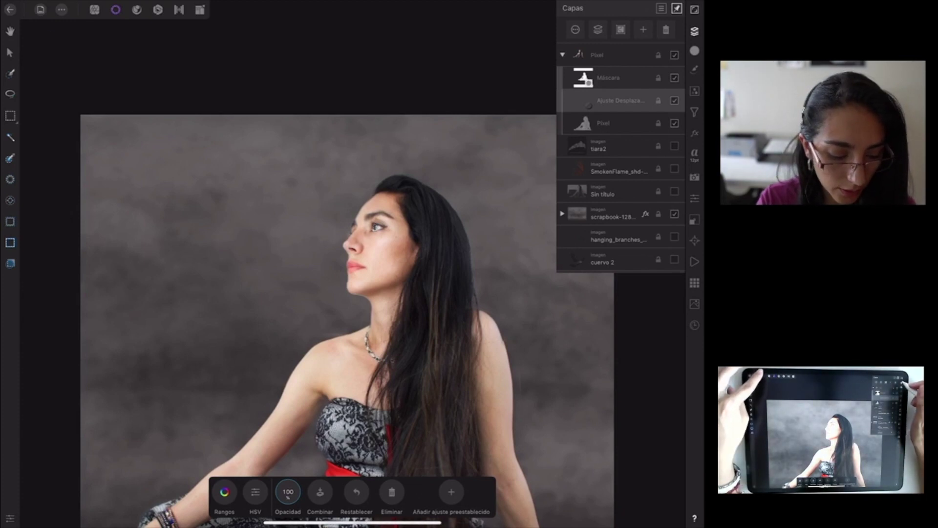
Update the adjustment's mask, return to Photo Persona and zoom out to the full portrait
{"action": "left_click", "coordinate": [61, 10]}
{"action": "left_click", "coordinate": [73, 46]}
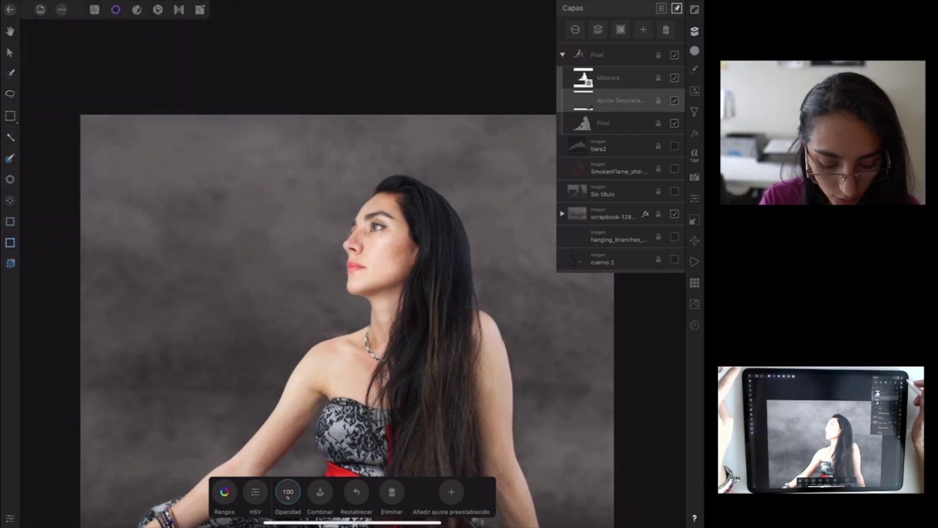
{"action": "left_click", "coordinate": [94, 9]}
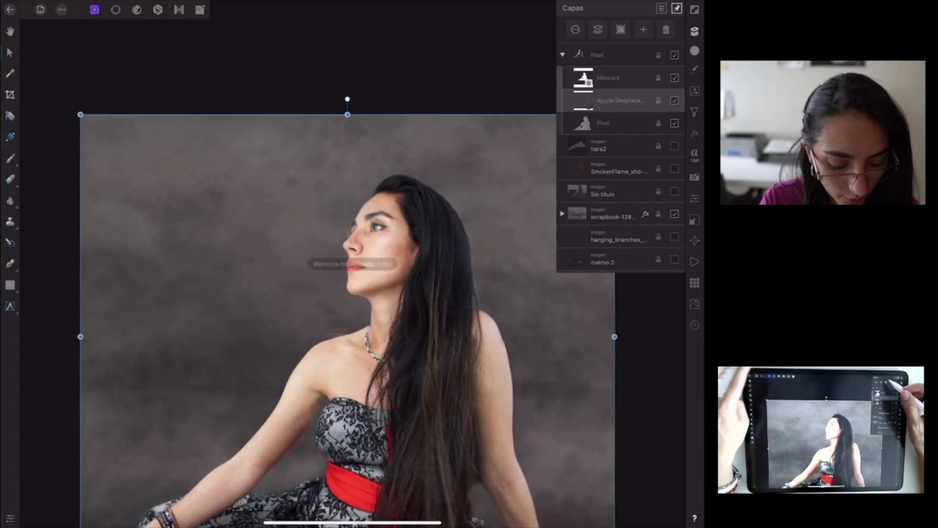
{"action": "scroll", "coordinate": [457, 337], "scroll_direction": "down", "scroll_amount": 3}
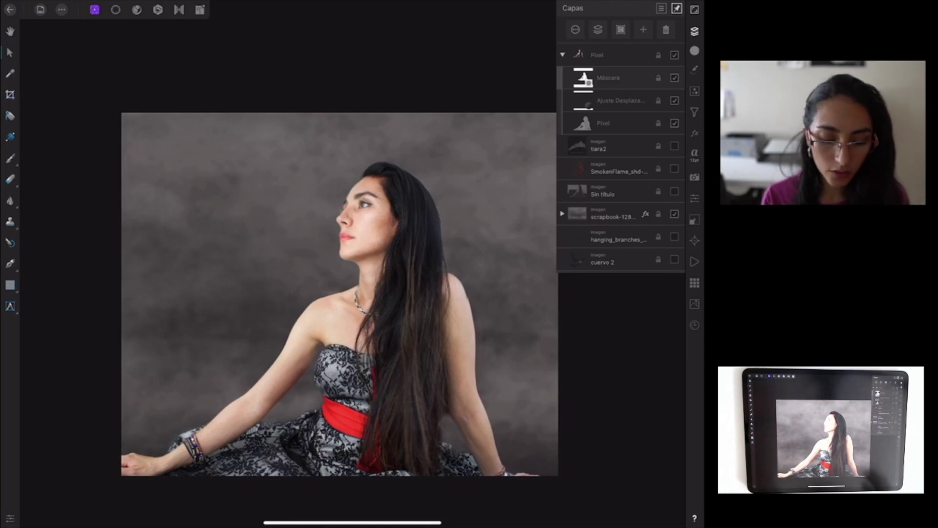
Add a new pixel layer above the portrait and pick the Brush tool at about 73 px
{"action": "left_click", "coordinate": [615, 124]}
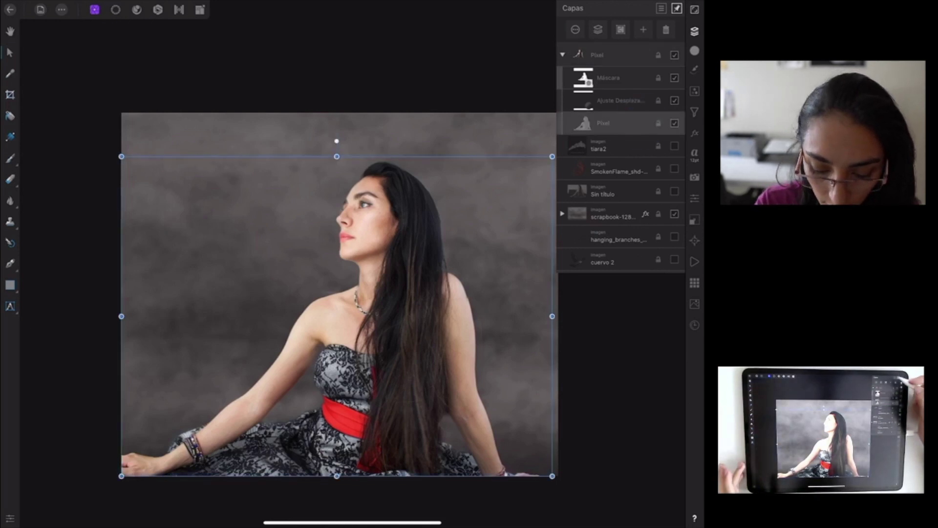
{"action": "left_click", "coordinate": [643, 29]}
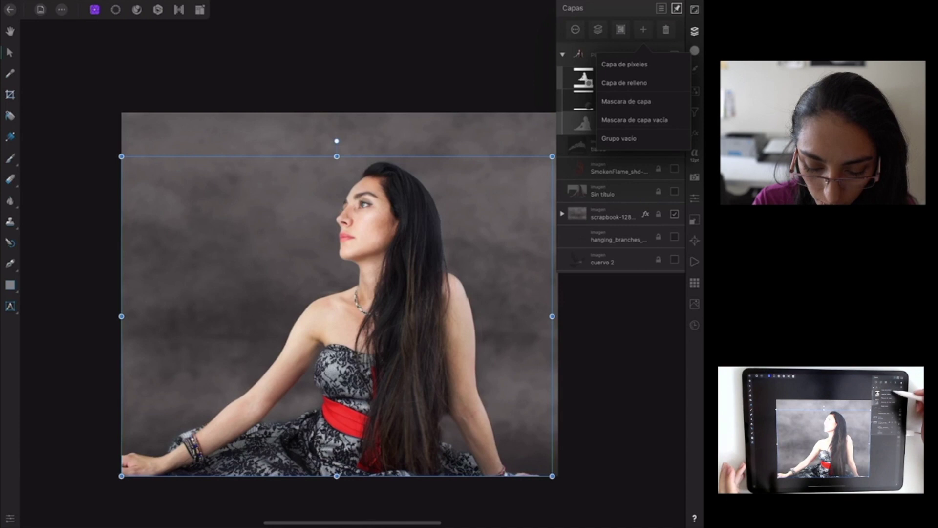
{"action": "left_click", "coordinate": [625, 64]}
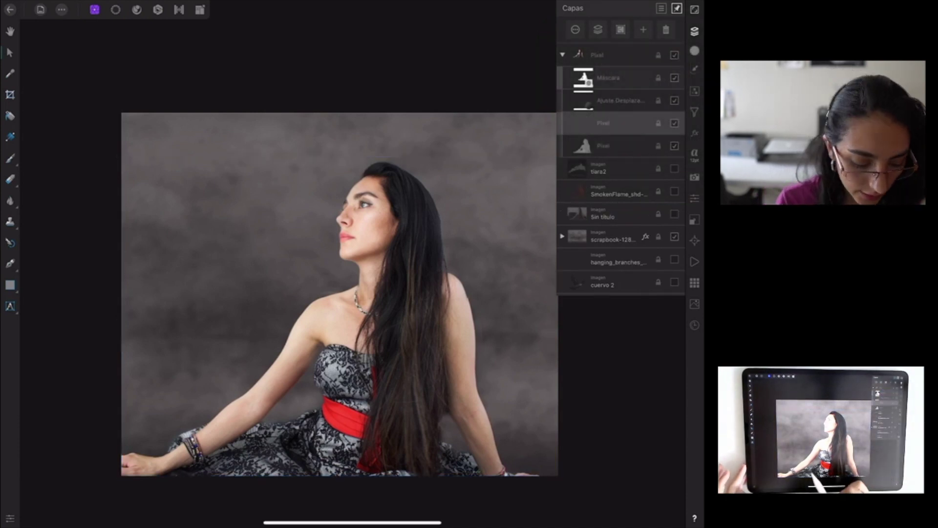
{"action": "left_click", "coordinate": [10, 158]}
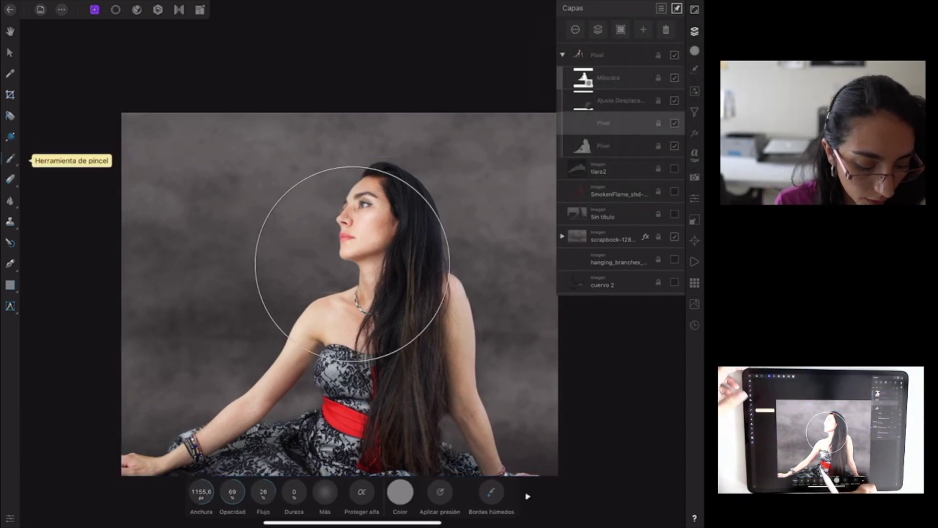
{"action": "mouse_move", "coordinate": [201, 493]}
{"action": "left_mouse_down"}
{"action": "mouse_move", "coordinate": [181, 492]}
{"action": "mouse_move", "coordinate": [193, 493]}
{"action": "left_mouse_up"}
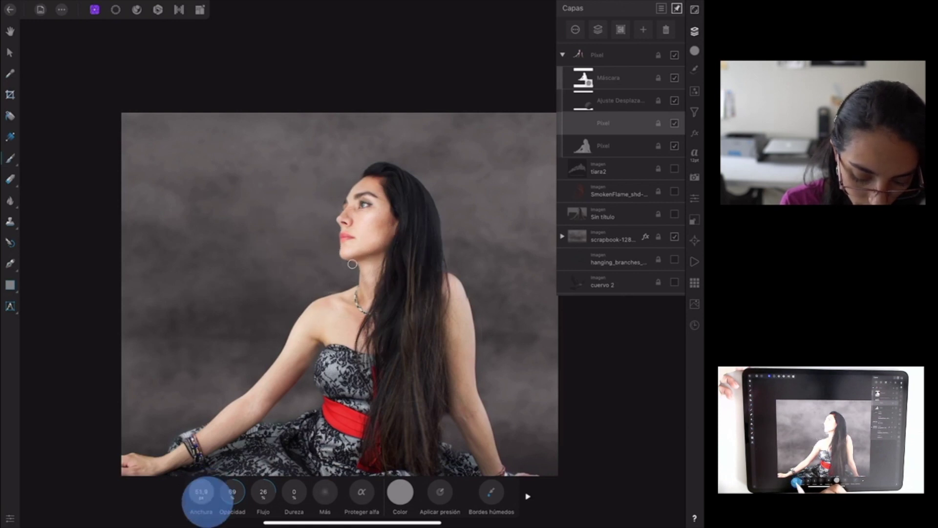
Paint the woman's lips with a small deep red brush
{"action": "left_click", "coordinate": [399, 493]}
{"action": "left_click_drag", "start_coordinate": [419, 398], "coordinate": [406, 386]}
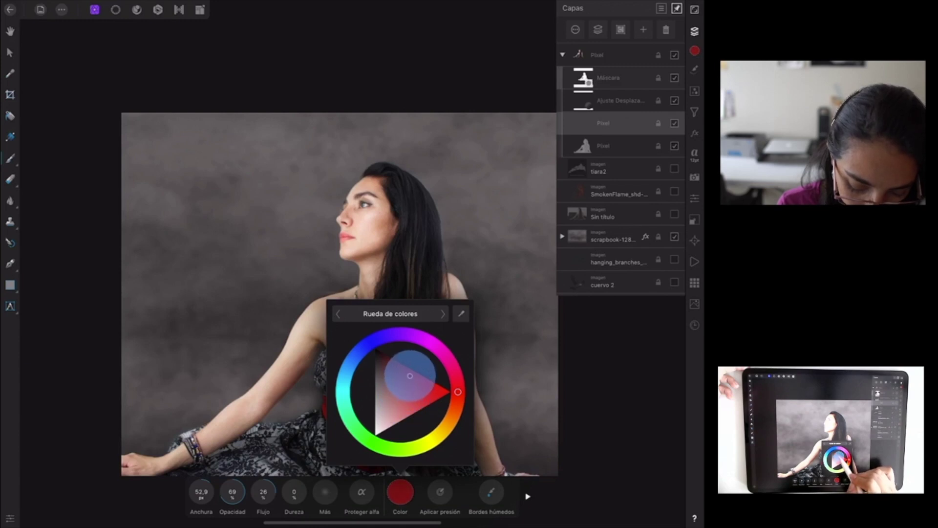
{"action": "left_click_drag", "start_coordinate": [409, 374], "coordinate": [409, 374]}
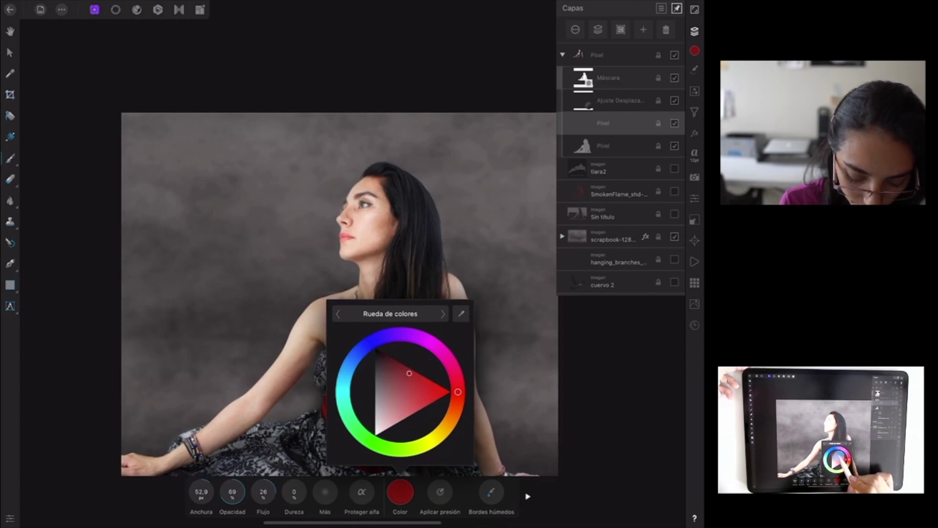
{"action": "scroll", "coordinate": [359, 235], "scroll_direction": "up", "scroll_amount": 5}
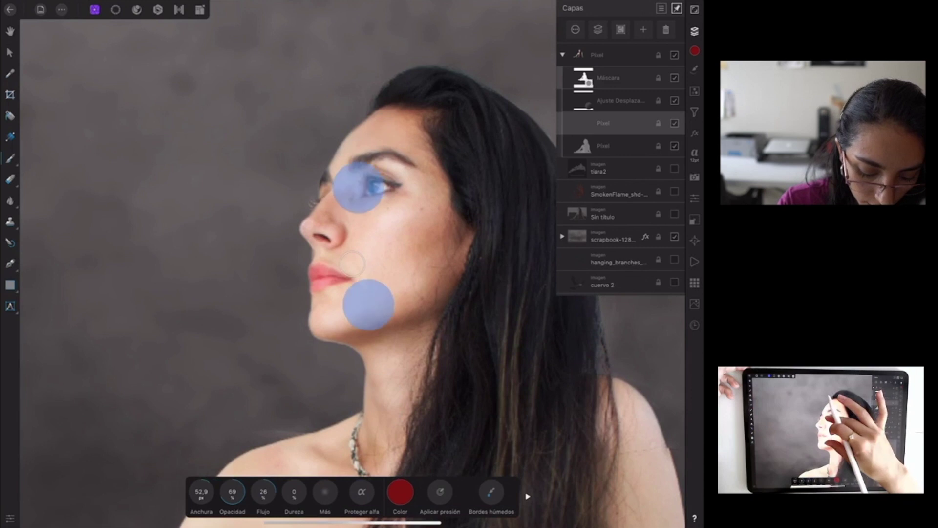
{"action": "mouse_move", "coordinate": [205, 471]}
{"action": "left_mouse_down"}
{"action": "mouse_move", "coordinate": [205, 501]}
{"action": "mouse_move", "coordinate": [202, 492]}
{"action": "left_mouse_up"}
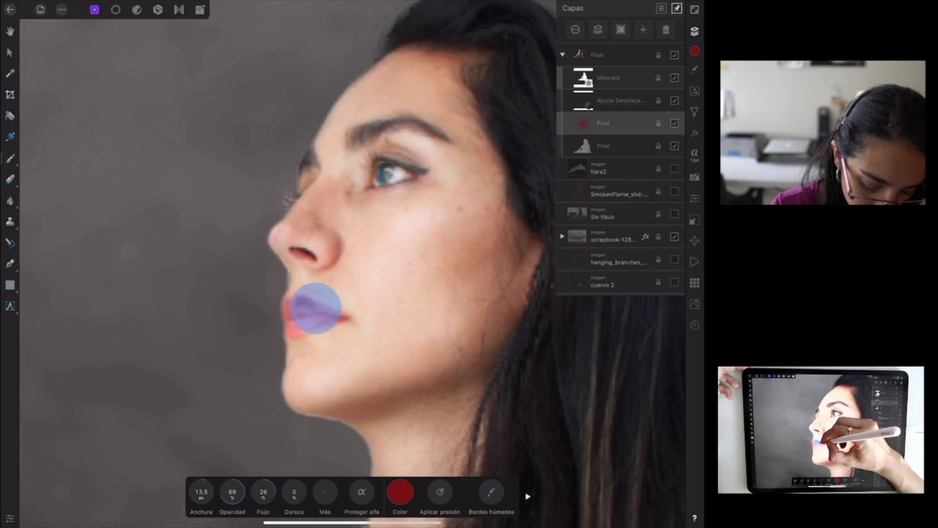
{"action": "left_click_drag", "start_coordinate": [340, 317], "coordinate": [344, 318]}
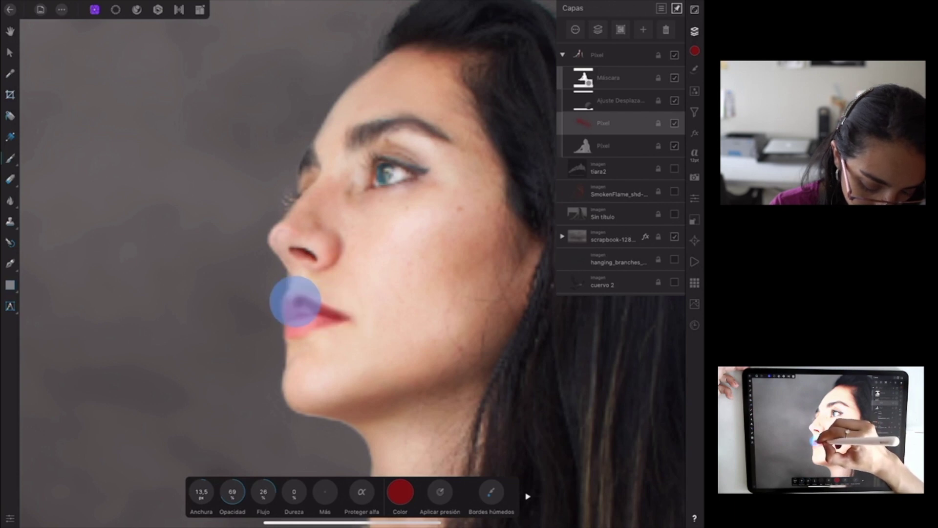
{"action": "left_click_drag", "start_coordinate": [288, 314], "coordinate": [317, 315]}
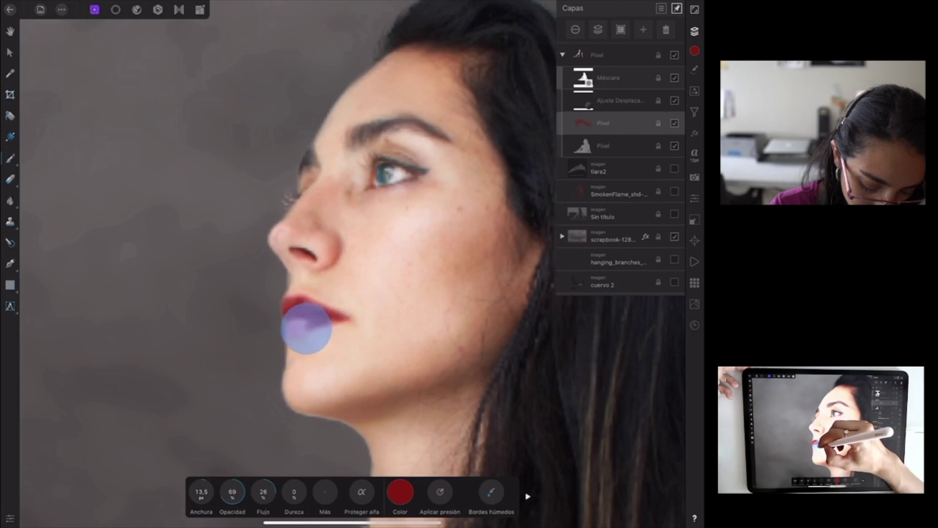
{"action": "mouse_move", "coordinate": [286, 333]}
{"action": "left_mouse_down"}
{"action": "mouse_move", "coordinate": [305, 322]}
{"action": "mouse_move", "coordinate": [294, 326]}
{"action": "left_mouse_up"}
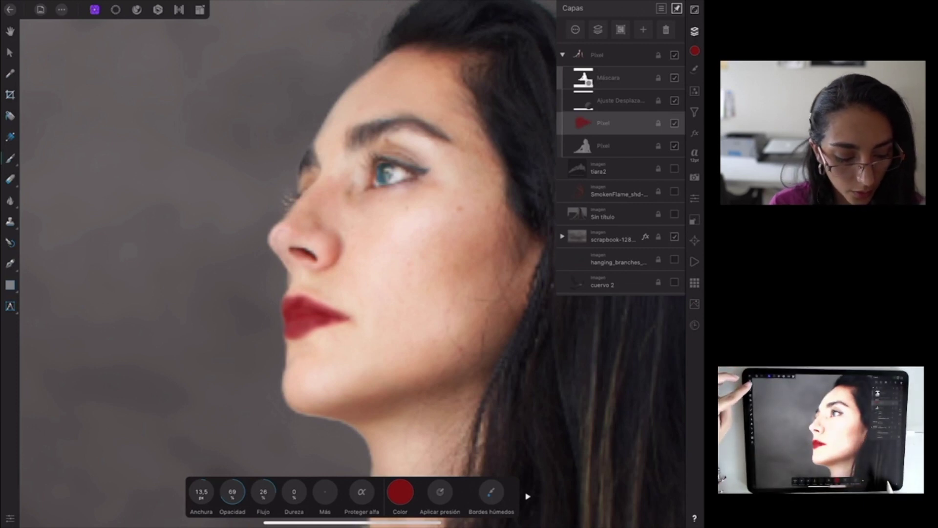
Set the lip layer's opacity to about 41%
{"action": "left_click", "coordinate": [10, 52]}
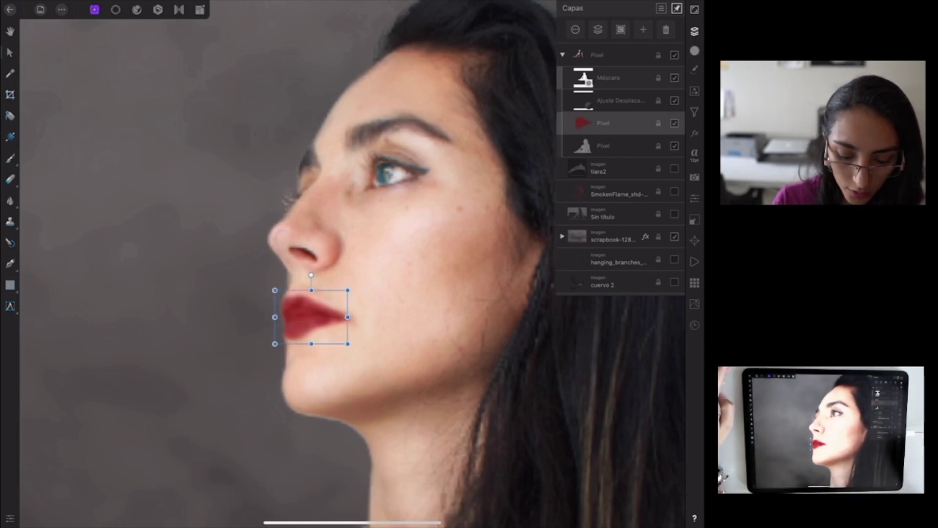
{"action": "left_click", "coordinate": [611, 123]}
{"action": "left_click_drag", "start_coordinate": [677, 61], "coordinate": [622, 61]}
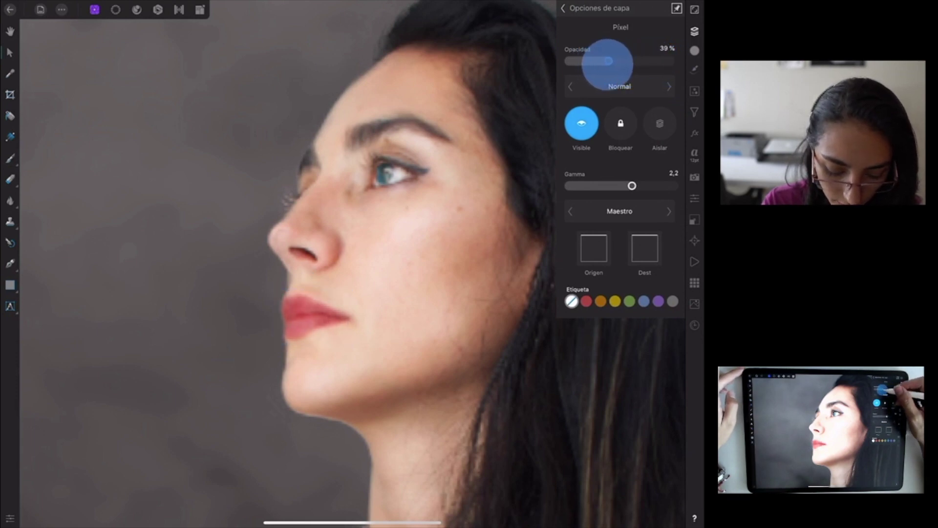
{"action": "left_click_drag", "start_coordinate": [610, 61], "coordinate": [671, 61]}
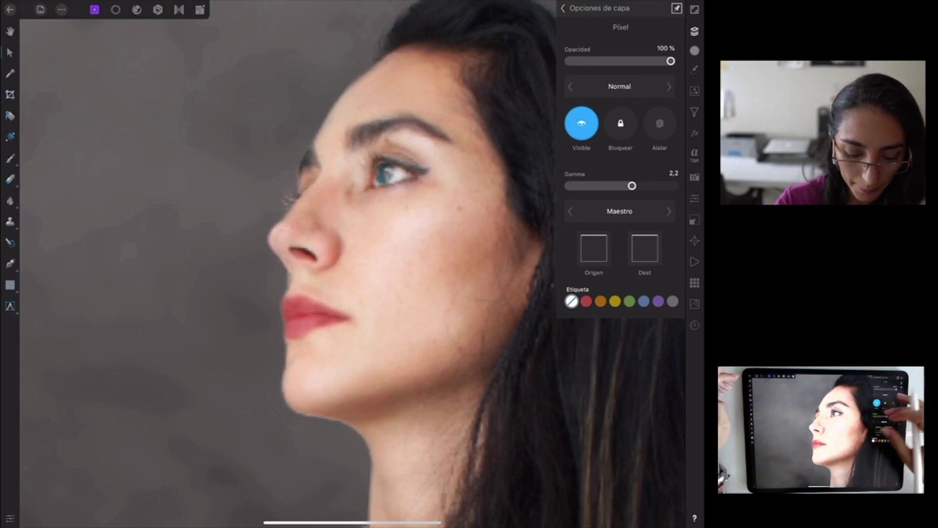
{"action": "left_click", "coordinate": [694, 31]}
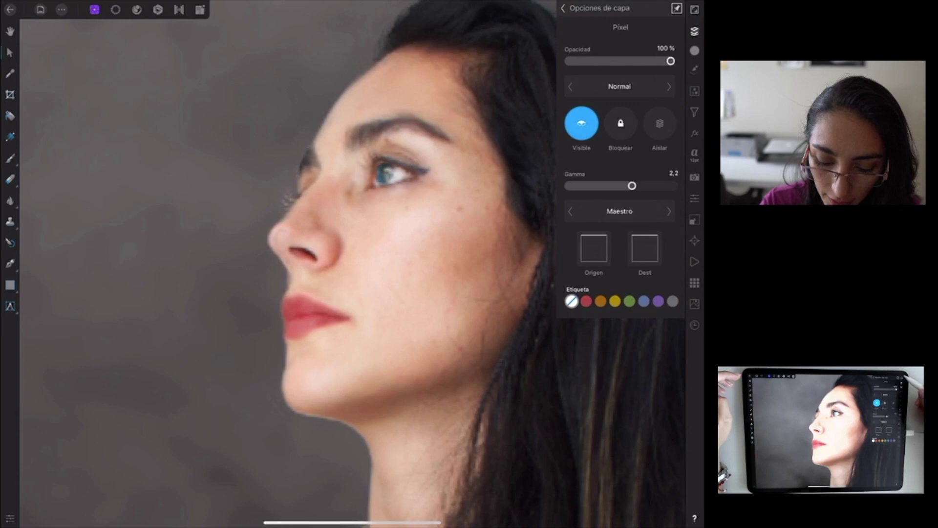
{"action": "left_click", "coordinate": [594, 9]}
{"action": "left_click", "coordinate": [616, 124]}
{"action": "left_click", "coordinate": [643, 29]}
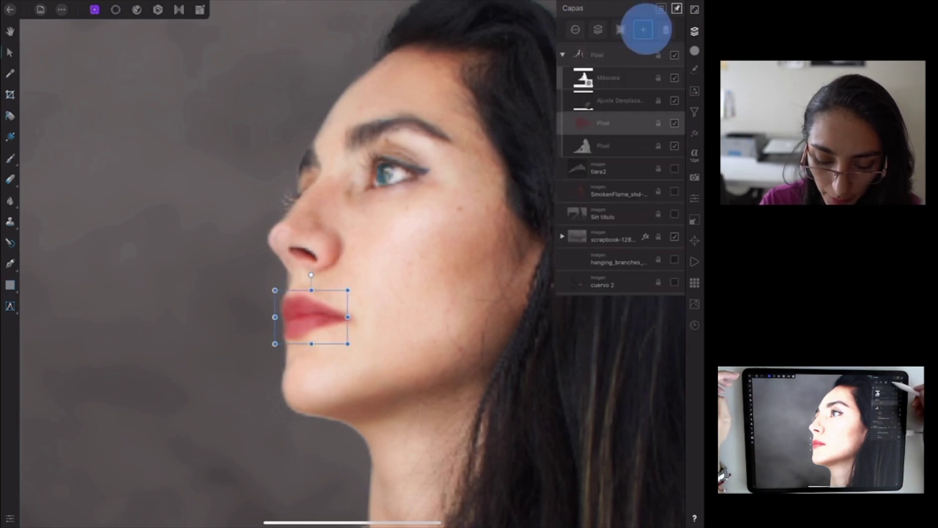
Paint a black winged eyeliner along the upper eyelid with a thin brush
{"action": "left_click", "coordinate": [643, 29]}
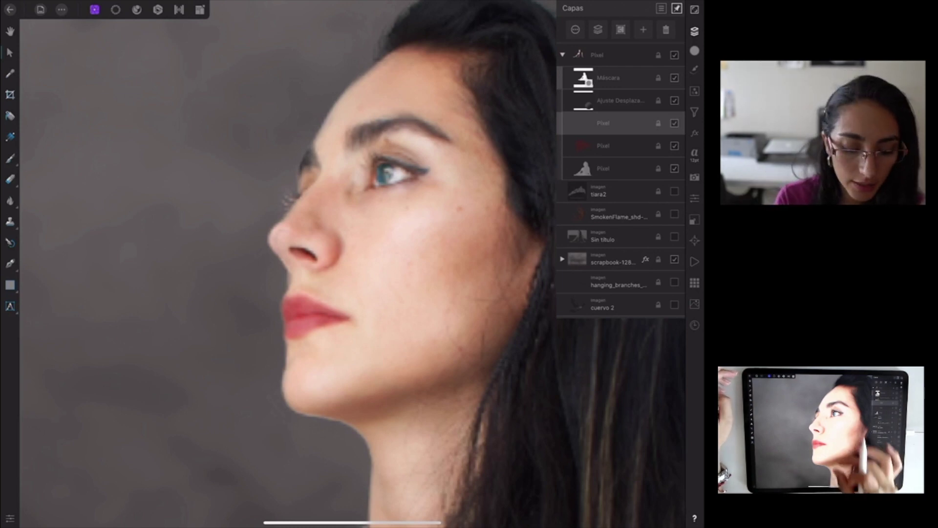
{"action": "scroll", "coordinate": [389, 210], "scroll_direction": "up", "scroll_amount": 5}
{"action": "left_click", "coordinate": [9, 158]}
{"action": "left_click", "coordinate": [401, 492]}
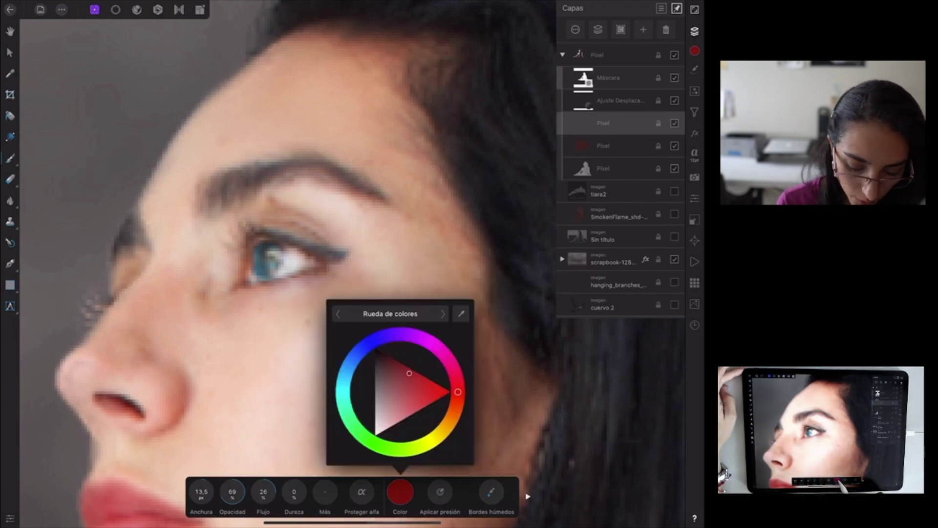
{"action": "left_click", "coordinate": [375, 348]}
{"action": "left_click", "coordinate": [400, 492]}
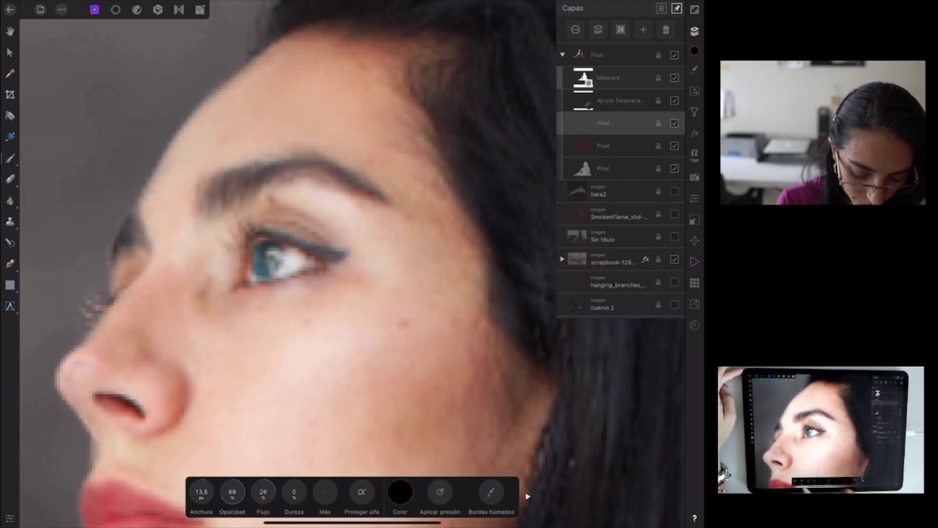
{"action": "mouse_move", "coordinate": [201, 492]}
{"action": "left_mouse_down"}
{"action": "mouse_move", "coordinate": [176, 494]}
{"action": "mouse_move", "coordinate": [208, 497]}
{"action": "left_mouse_up"}
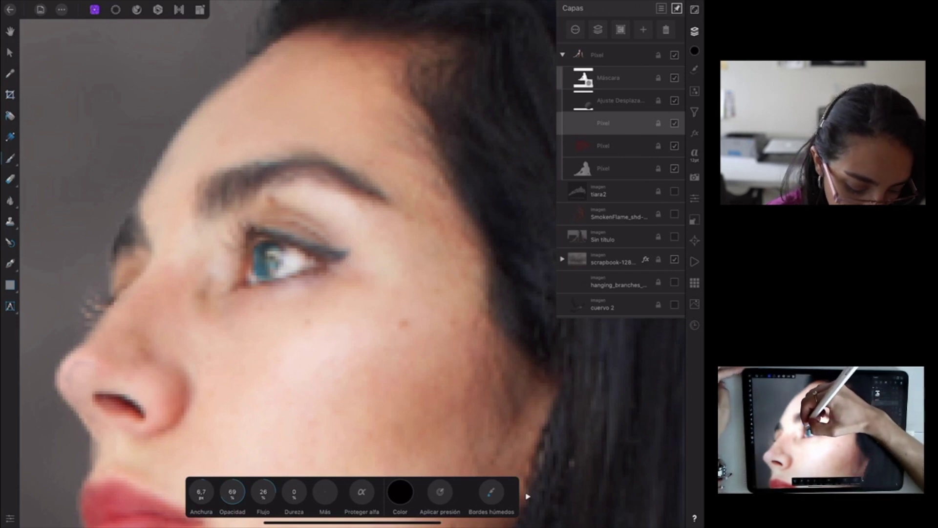
{"action": "mouse_move", "coordinate": [247, 229]}
{"action": "left_mouse_down"}
{"action": "mouse_move", "coordinate": [350, 245]}
{"action": "mouse_move", "coordinate": [339, 258]}
{"action": "mouse_move", "coordinate": [318, 252]}
{"action": "mouse_move", "coordinate": [350, 245]}
{"action": "left_mouse_up"}
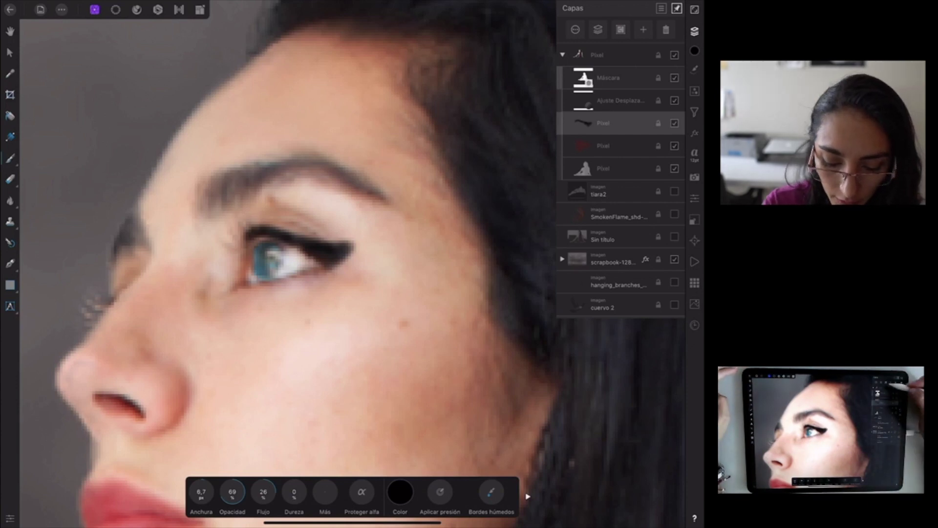
Lower the eyeliner layer's opacity to about 55%
{"action": "left_click", "coordinate": [580, 31]}
{"action": "left_click", "coordinate": [632, 124]}
{"action": "left_click_drag", "start_coordinate": [665, 60], "coordinate": [638, 61]}
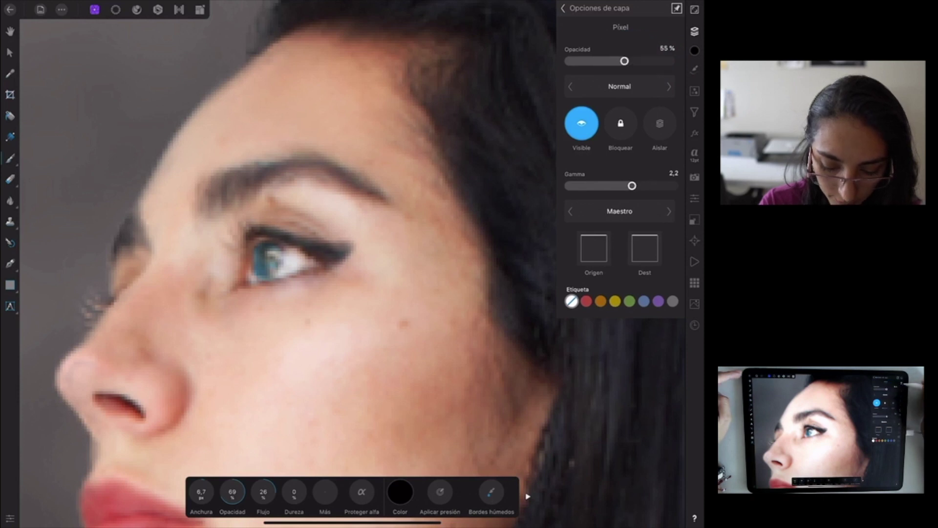
{"action": "left_click", "coordinate": [694, 31]}
Shift the view of the face up and sample a brown skin tone for the brush
{"action": "left_click_drag", "start_coordinate": [476, 275], "coordinate": [476, 256]}
{"action": "left_click", "coordinate": [482, 348]}
{"action": "scroll", "coordinate": [484, 259], "scroll_direction": "down", "scroll_amount": 10}
{"action": "scroll", "coordinate": [494, 259], "scroll_direction": "down", "scroll_amount": 3}
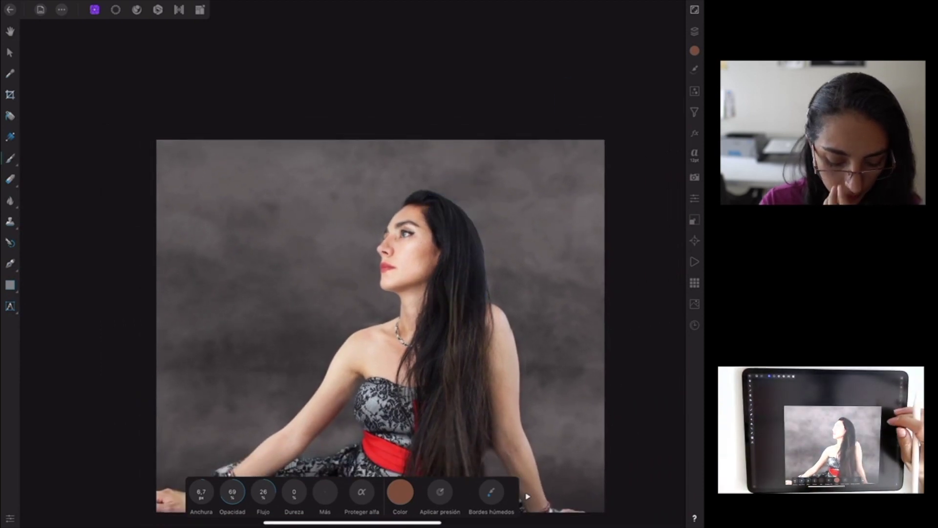
Add a new pixel layer for the eye highlight
{"action": "scroll", "coordinate": [465, 288], "scroll_direction": "down", "scroll_amount": 3}
{"action": "scroll", "coordinate": [449, 269], "scroll_direction": "down", "scroll_amount": 1}
{"action": "scroll", "coordinate": [449, 269], "scroll_direction": "up", "scroll_amount": 1}
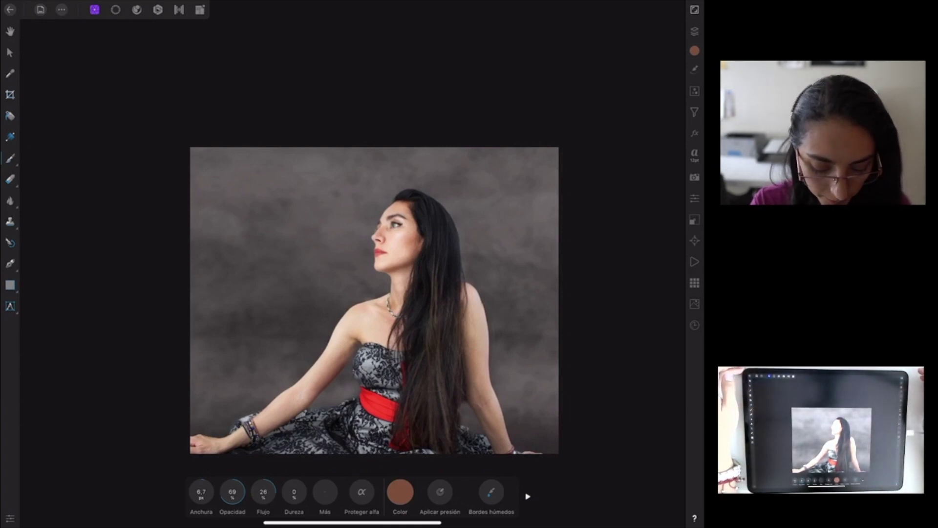
{"action": "scroll", "coordinate": [408, 215], "scroll_direction": "up", "scroll_amount": 5}
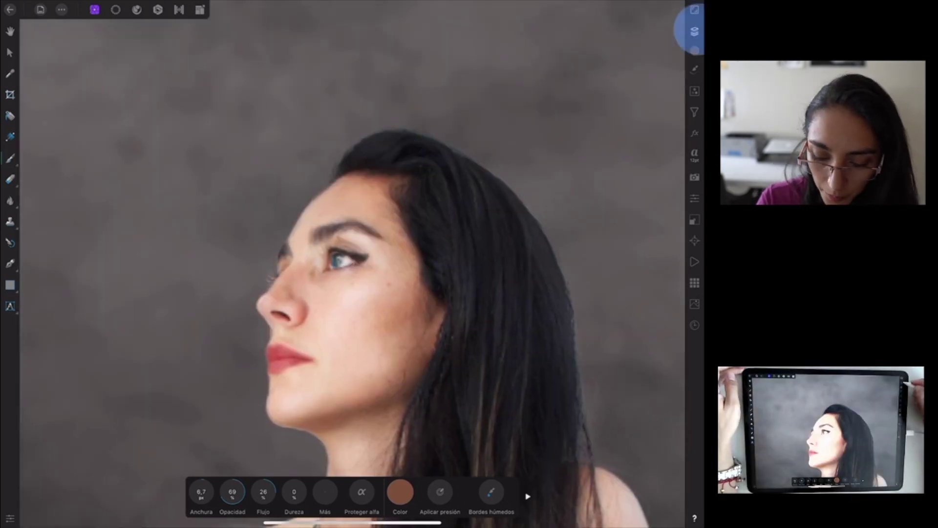
{"action": "left_click", "coordinate": [693, 32]}
{"action": "left_click", "coordinate": [695, 31]}
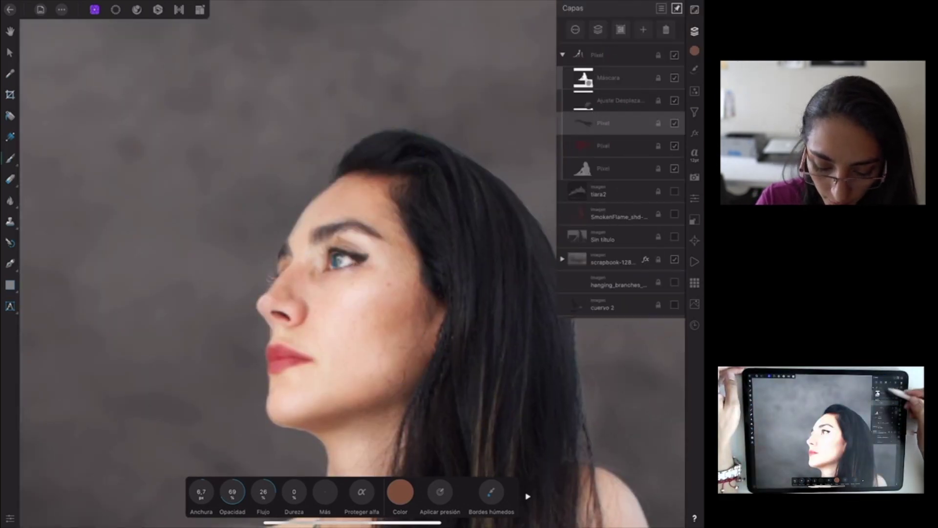
{"action": "left_click", "coordinate": [643, 30]}
{"action": "left_click", "coordinate": [624, 64]}
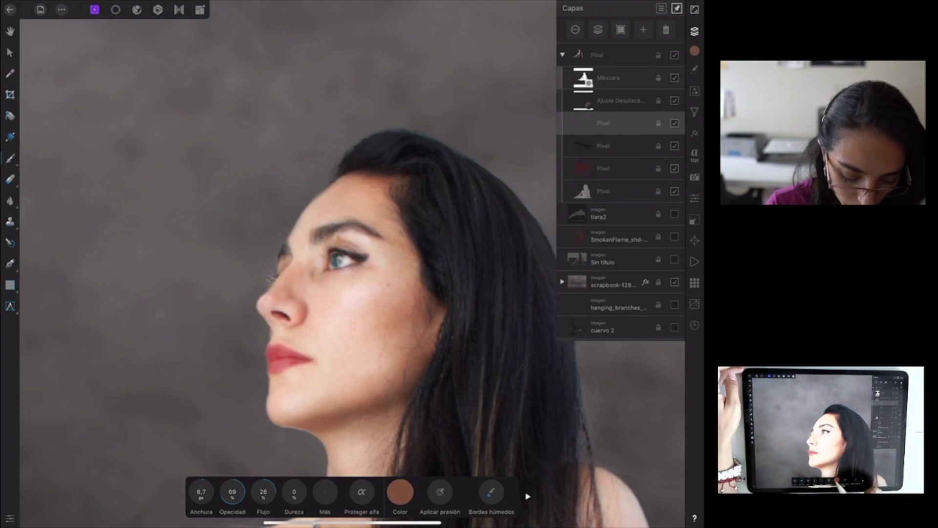
Dab a white highlight by the eye's inner corner with a 15 px brush
{"action": "left_click", "coordinate": [399, 492]}
{"action": "left_click", "coordinate": [365, 421]}
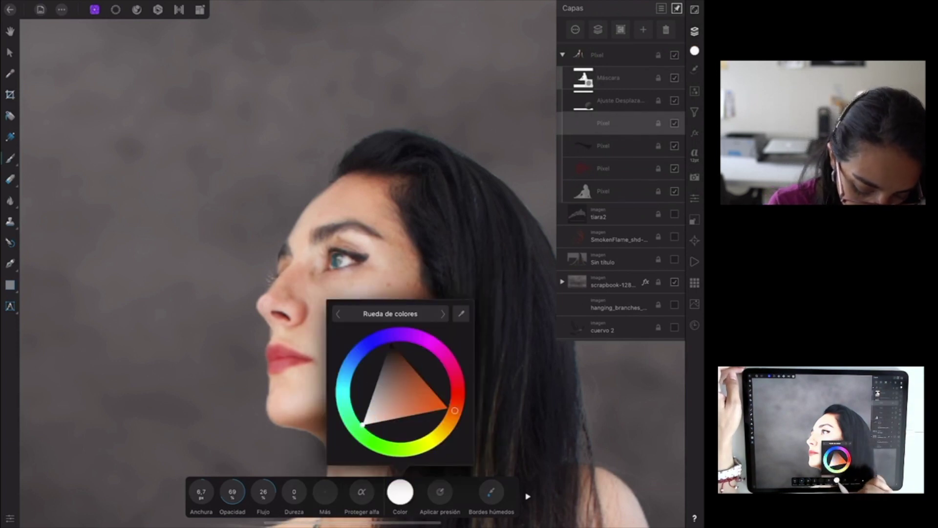
{"action": "left_click", "coordinate": [400, 492]}
{"action": "mouse_move", "coordinate": [202, 492]}
{"action": "left_mouse_down"}
{"action": "mouse_move", "coordinate": [203, 501]}
{"action": "mouse_move", "coordinate": [213, 478]}
{"action": "left_mouse_up"}
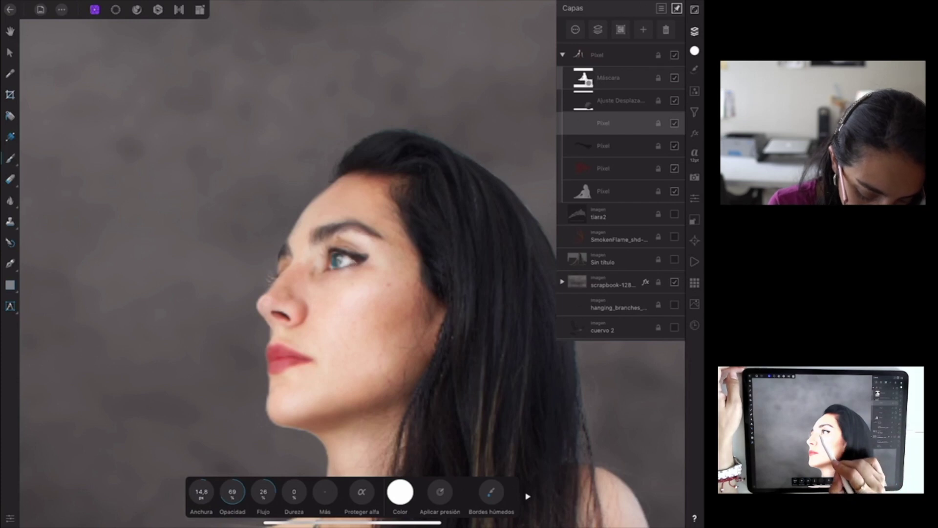
{"action": "left_click", "coordinate": [324, 268]}
{"action": "left_click", "coordinate": [323, 266]}
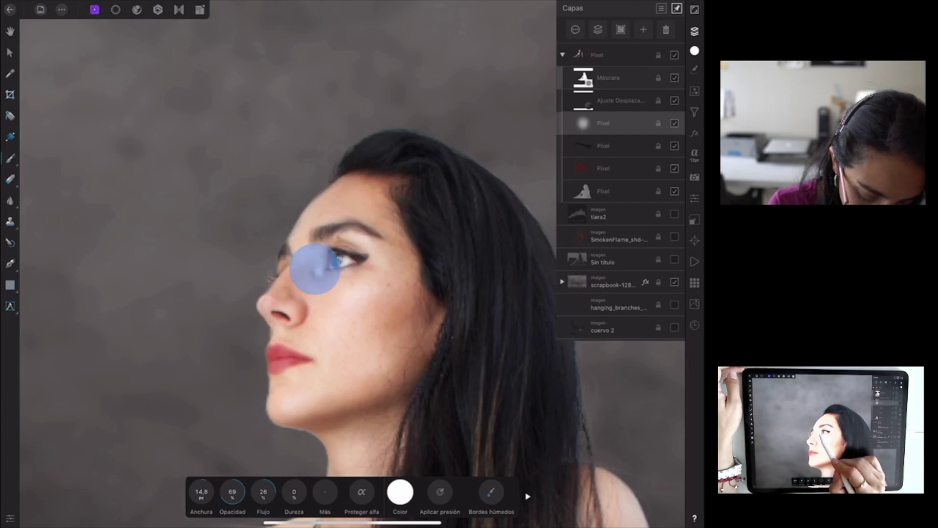
{"action": "left_click", "coordinate": [316, 276]}
{"action": "left_click", "coordinate": [314, 268]}
{"action": "left_click", "coordinate": [322, 278]}
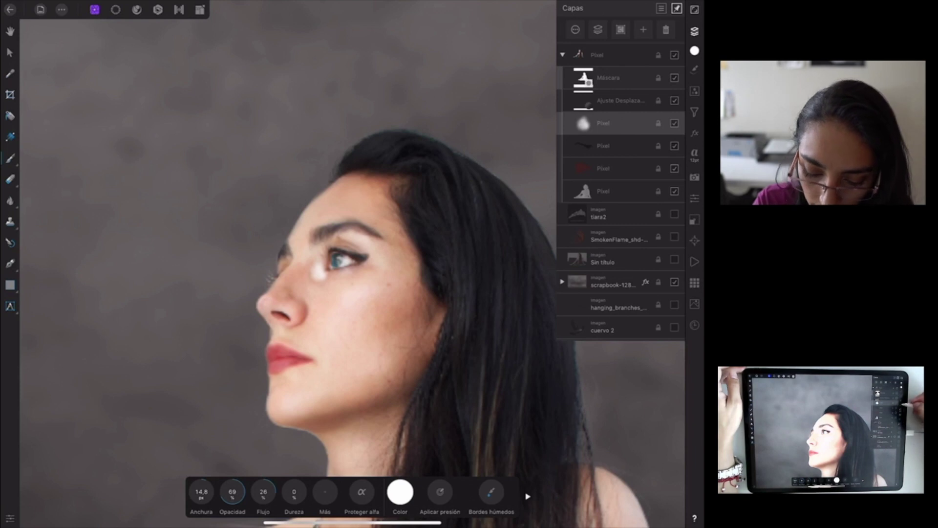
Enable a Gaussian blur layer effect on the highlight with a 3.1 px radius
{"action": "left_click", "coordinate": [695, 133]}
{"action": "left_click", "coordinate": [668, 86]}
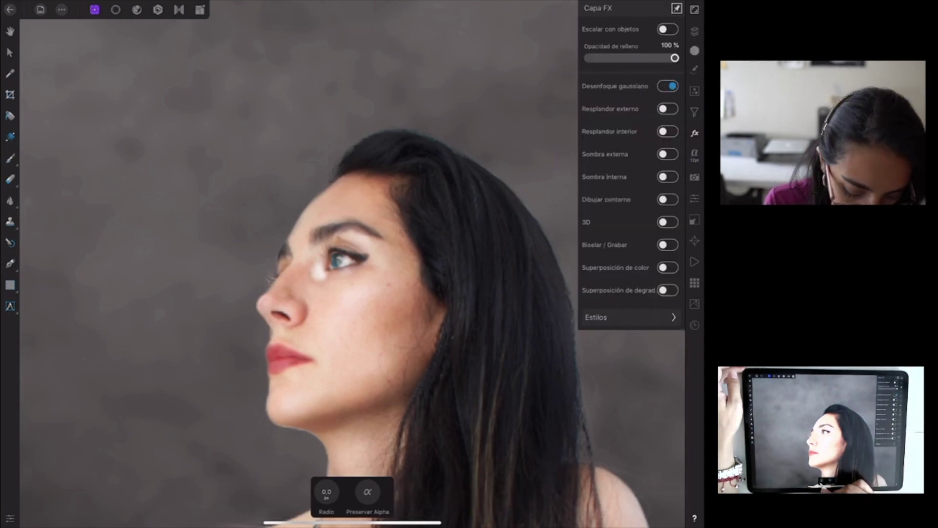
{"action": "left_click_drag", "start_coordinate": [332, 481], "coordinate": [342, 482]}
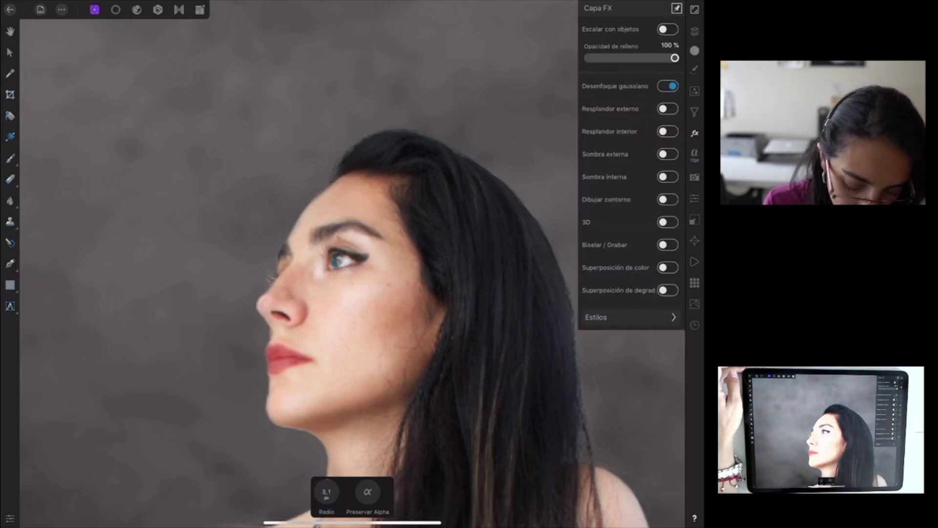
{"action": "left_click", "coordinate": [9, 53]}
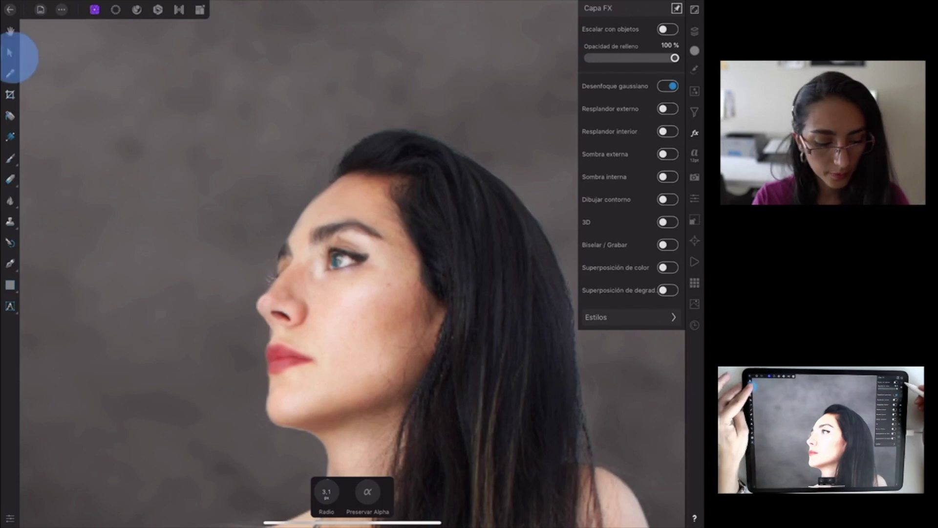
{"action": "left_click", "coordinate": [695, 30]}
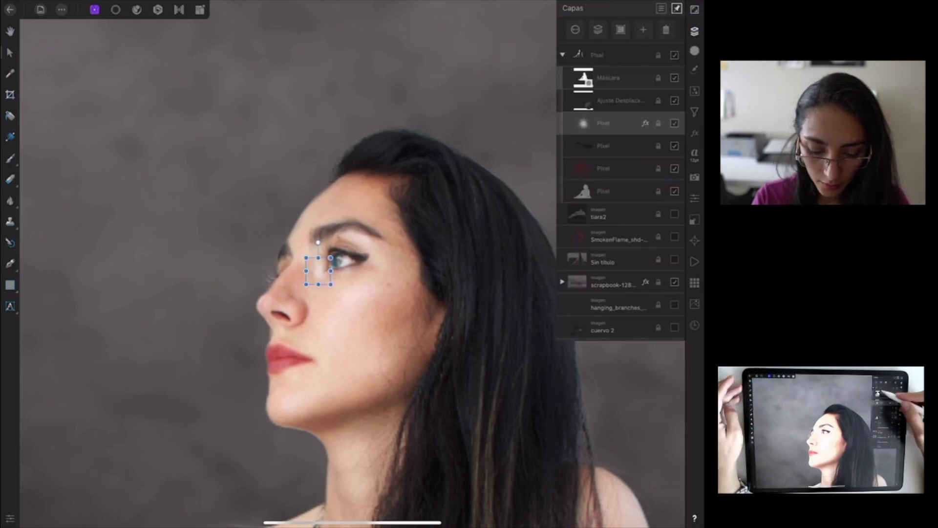
Collapse the Pixel group, make tiara2 visible and move it to the top of the layer stack
{"action": "left_click", "coordinate": [616, 191]}
{"action": "scroll", "coordinate": [452, 311], "scroll_direction": "down", "scroll_amount": 5}
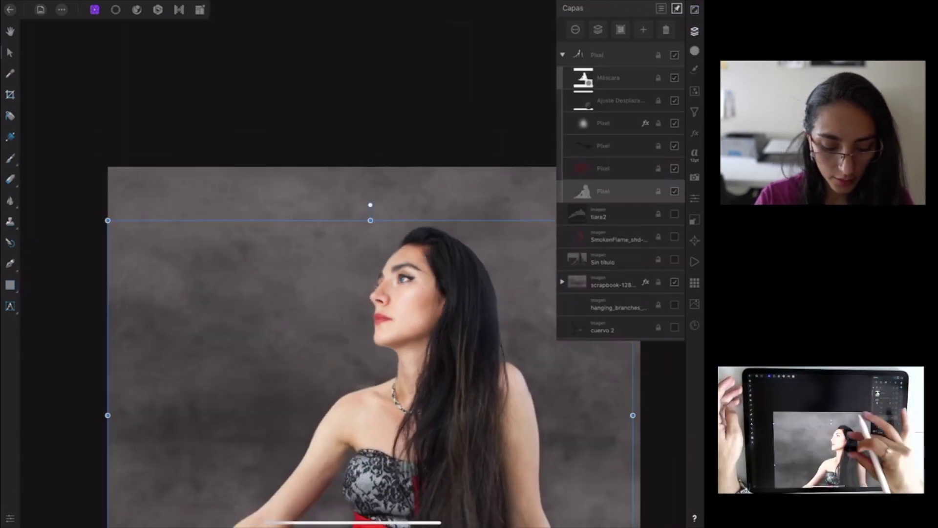
{"action": "scroll", "coordinate": [452, 312], "scroll_direction": "right", "scroll_amount": 3}
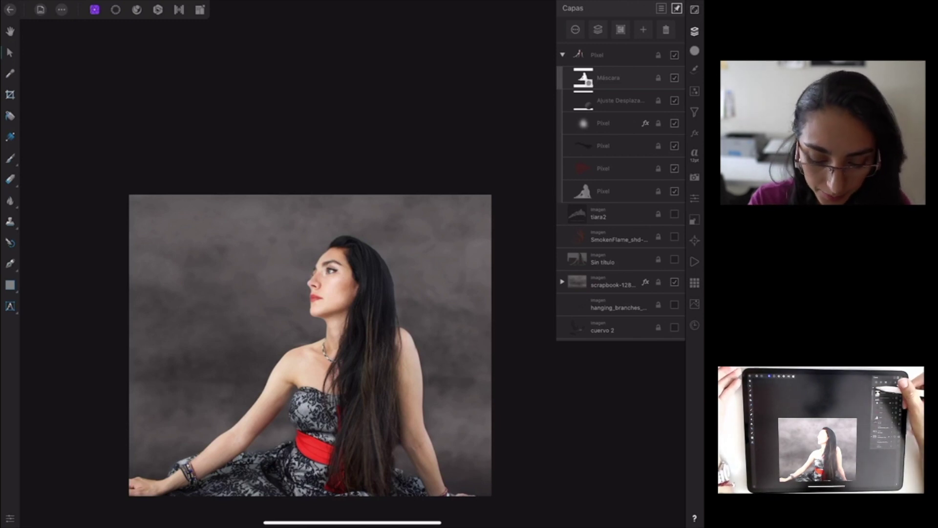
{"action": "left_click", "coordinate": [562, 55]}
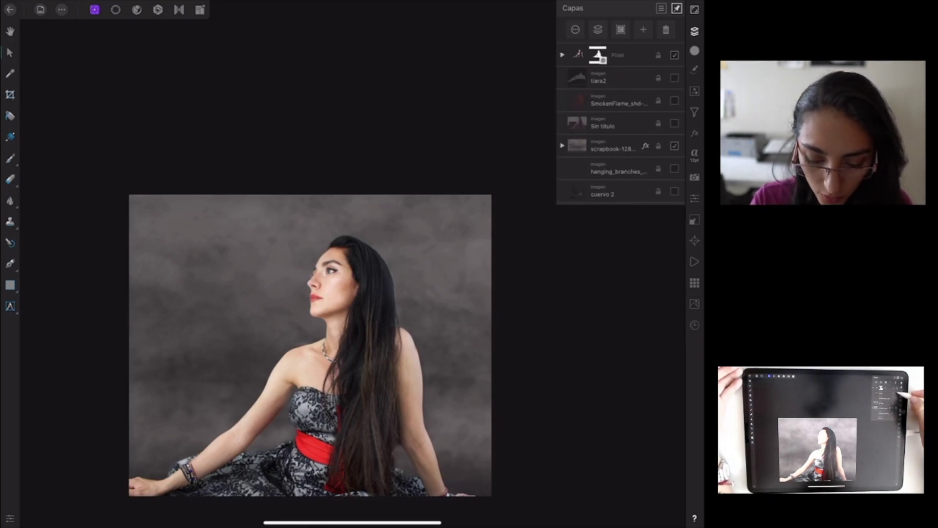
{"action": "left_click", "coordinate": [674, 78]}
{"action": "left_click", "coordinate": [616, 78]}
{"action": "left_click_drag", "start_coordinate": [620, 80], "coordinate": [620, 46]}
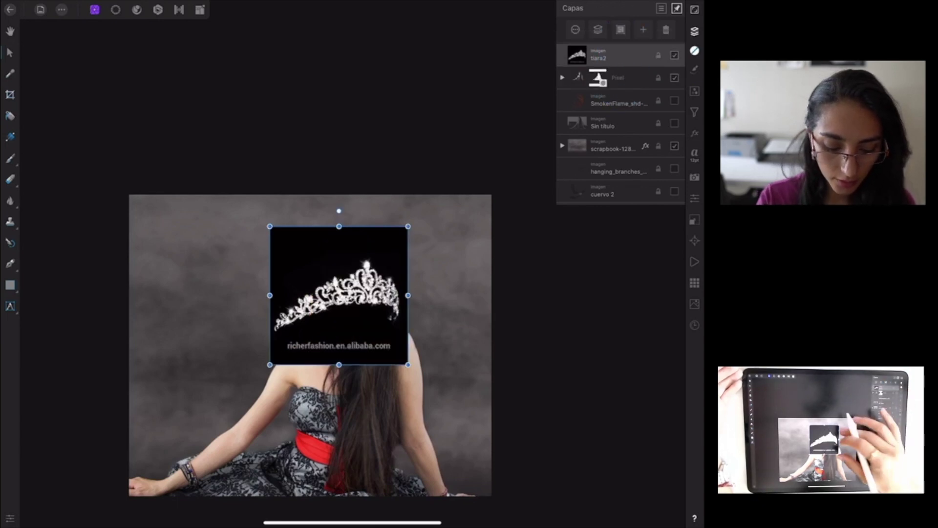
{"action": "scroll", "coordinate": [474, 311], "scroll_direction": "up", "scroll_amount": 5}
{"action": "scroll", "coordinate": [475, 311], "scroll_direction": "up", "scroll_amount": 1}
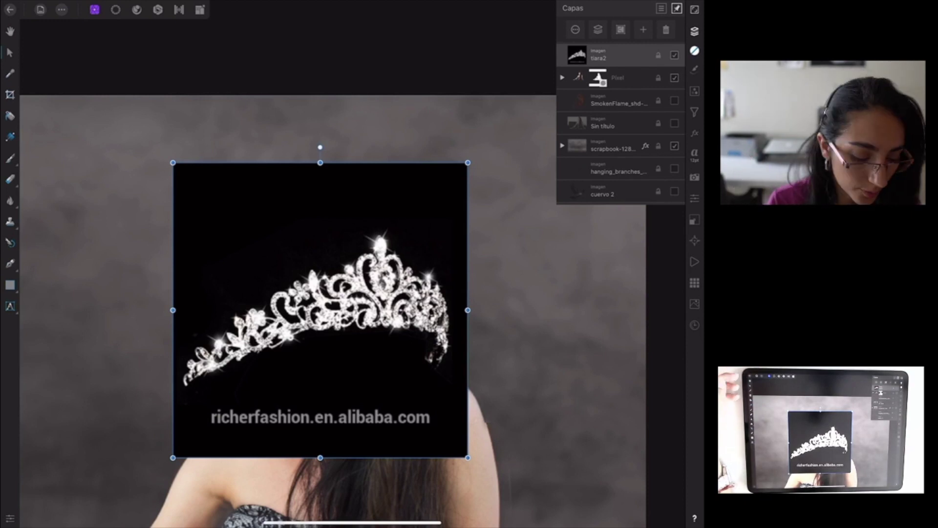
{"action": "left_click", "coordinate": [115, 9]}
Select the tiara with the Selection Brush, refine its edges, and output as a new masked layer
{"action": "left_click", "coordinate": [10, 74]}
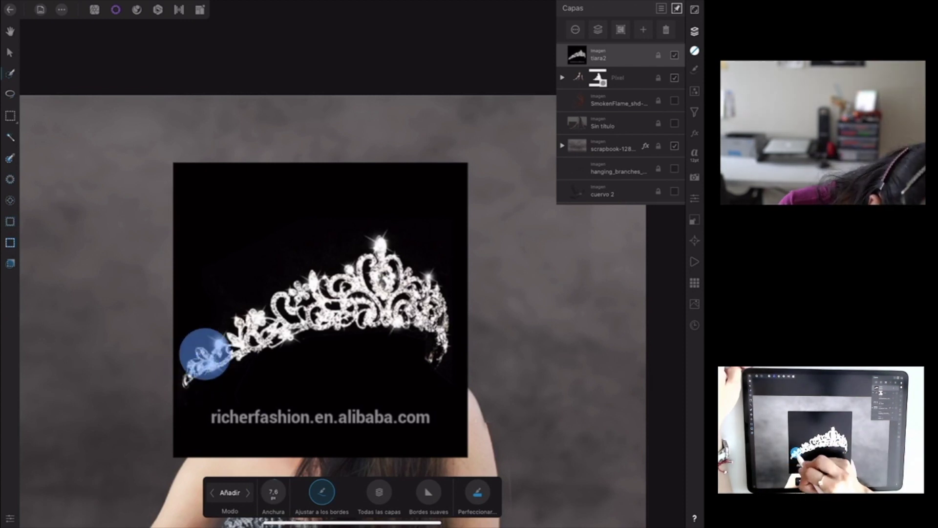
{"action": "mouse_move", "coordinate": [261, 341]}
{"action": "left_mouse_down"}
{"action": "mouse_move", "coordinate": [295, 306]}
{"action": "mouse_move", "coordinate": [314, 310]}
{"action": "mouse_move", "coordinate": [388, 269]}
{"action": "mouse_move", "coordinate": [430, 279]}
{"action": "mouse_move", "coordinate": [425, 325]}
{"action": "left_mouse_up"}
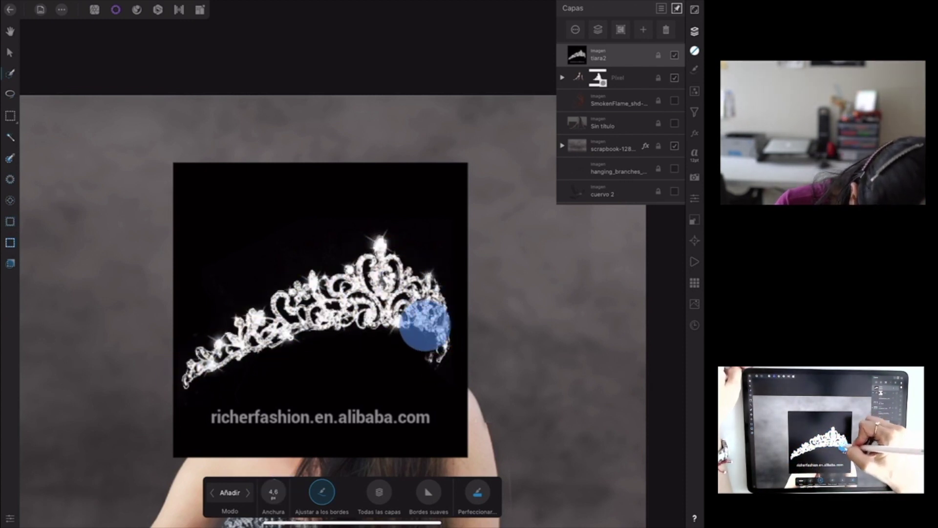
{"action": "left_click", "coordinate": [478, 492]}
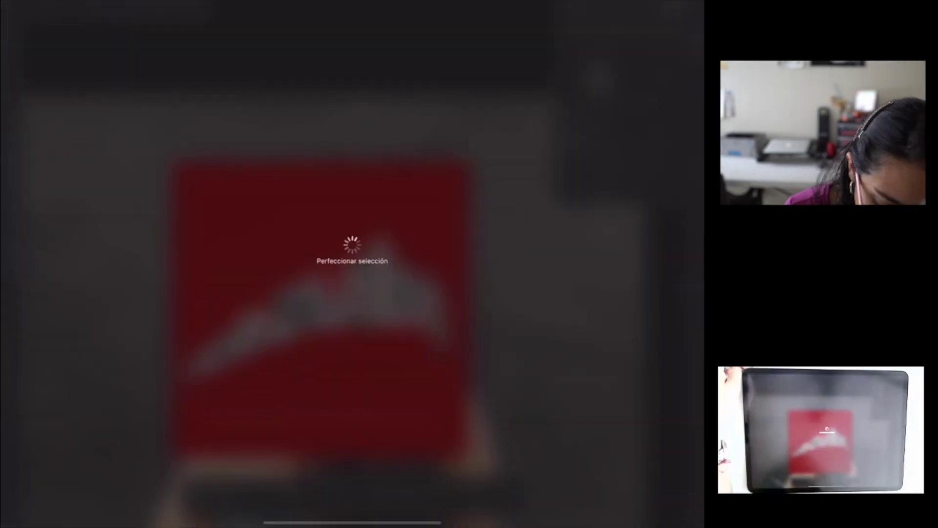
{"action": "mouse_move", "coordinate": [189, 367]}
{"action": "left_mouse_down"}
{"action": "mouse_move", "coordinate": [211, 348]}
{"action": "mouse_move", "coordinate": [261, 342]}
{"action": "left_mouse_up"}
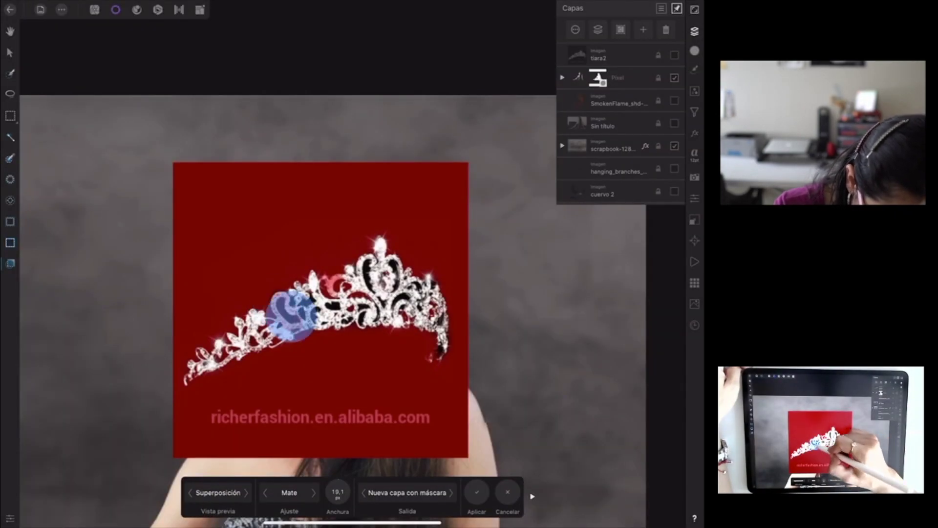
{"action": "mouse_move", "coordinate": [308, 301]}
{"action": "left_mouse_down"}
{"action": "mouse_move", "coordinate": [291, 301]}
{"action": "mouse_move", "coordinate": [386, 259]}
{"action": "left_mouse_up"}
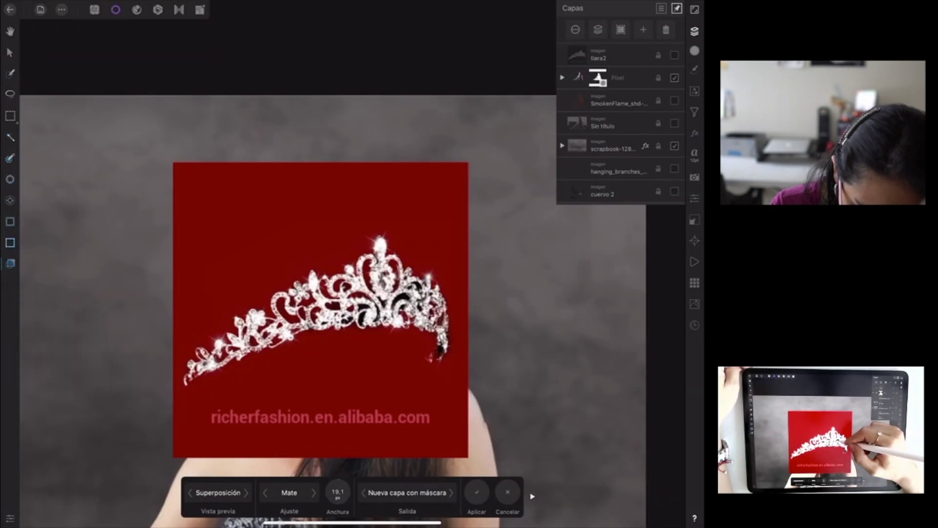
{"action": "left_click_drag", "start_coordinate": [408, 304], "coordinate": [361, 315]}
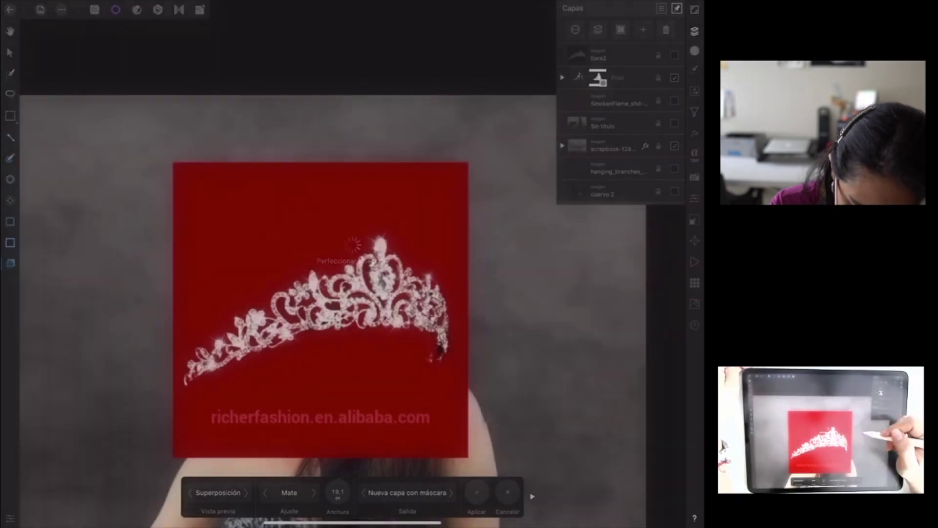
{"action": "left_click_drag", "start_coordinate": [342, 318], "coordinate": [323, 321]}
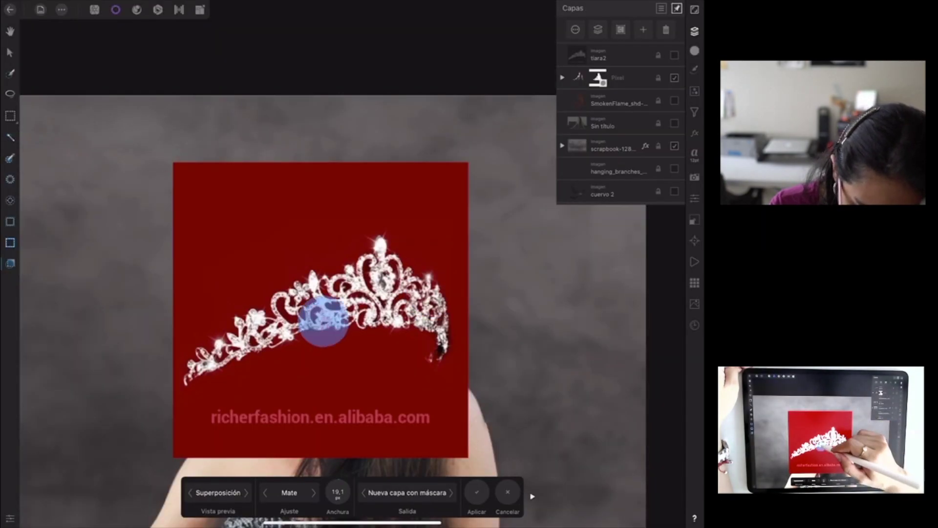
{"action": "left_click", "coordinate": [438, 352]}
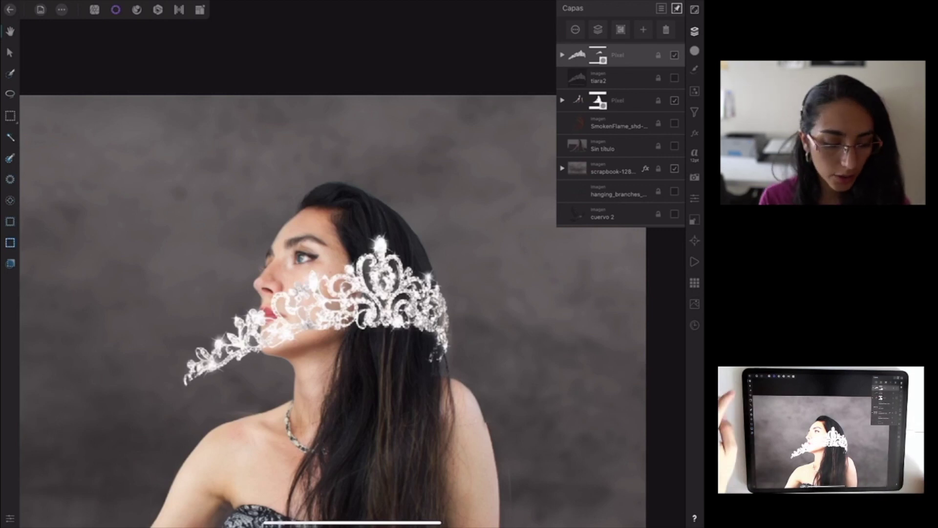
Back in Photo Persona, move the tiara up and flip it horizontally
{"action": "left_click", "coordinate": [94, 9]}
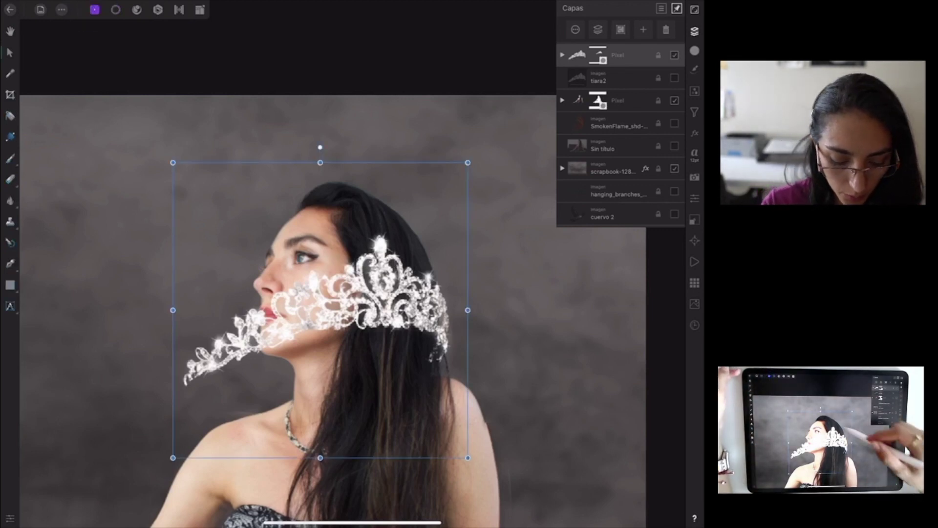
{"action": "left_click_drag", "start_coordinate": [388, 262], "coordinate": [383, 192]}
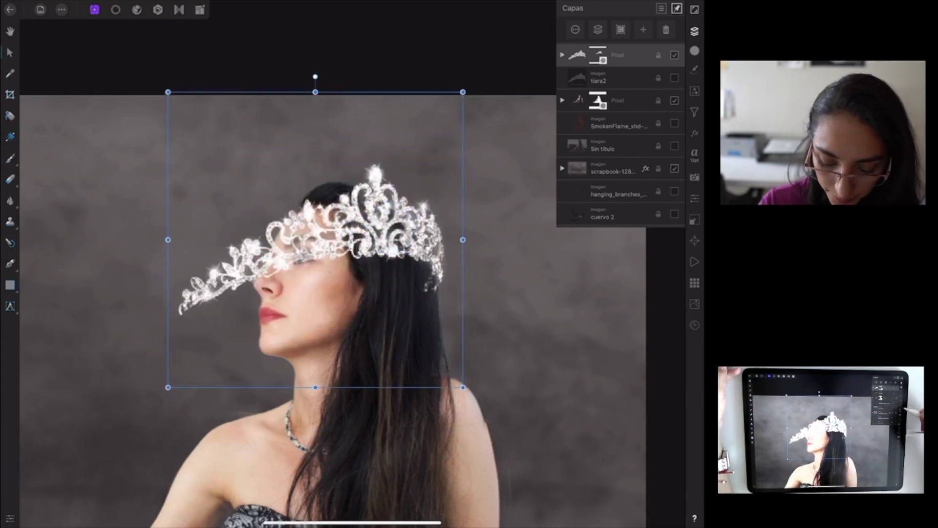
{"action": "left_click", "coordinate": [694, 219]}
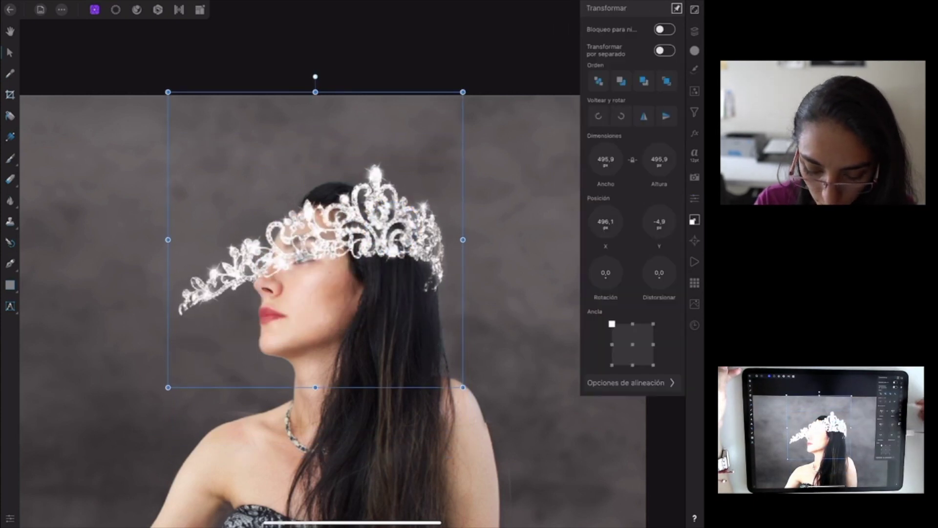
{"action": "left_click", "coordinate": [644, 116]}
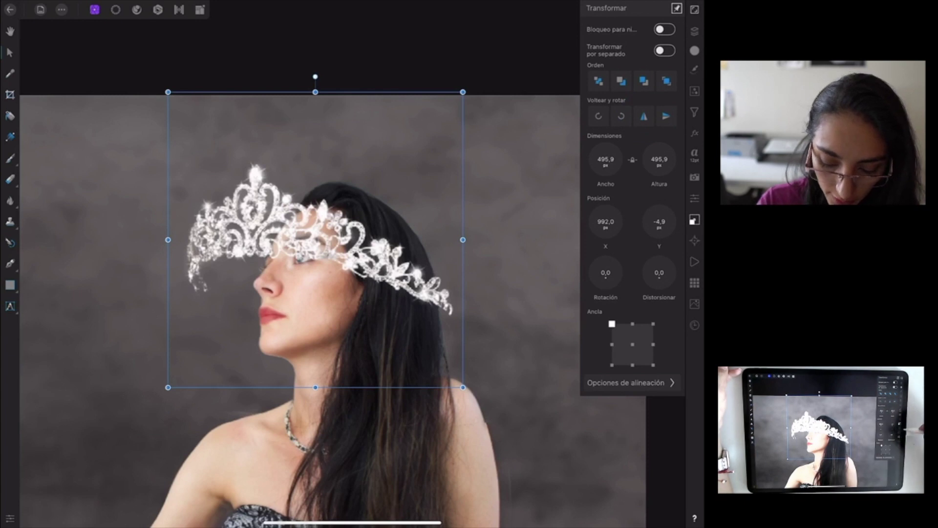
{"action": "left_click", "coordinate": [694, 220]}
Shrink the tiara and position it on top of the woman's head
{"action": "left_click_drag", "start_coordinate": [315, 240], "coordinate": [386, 208]}
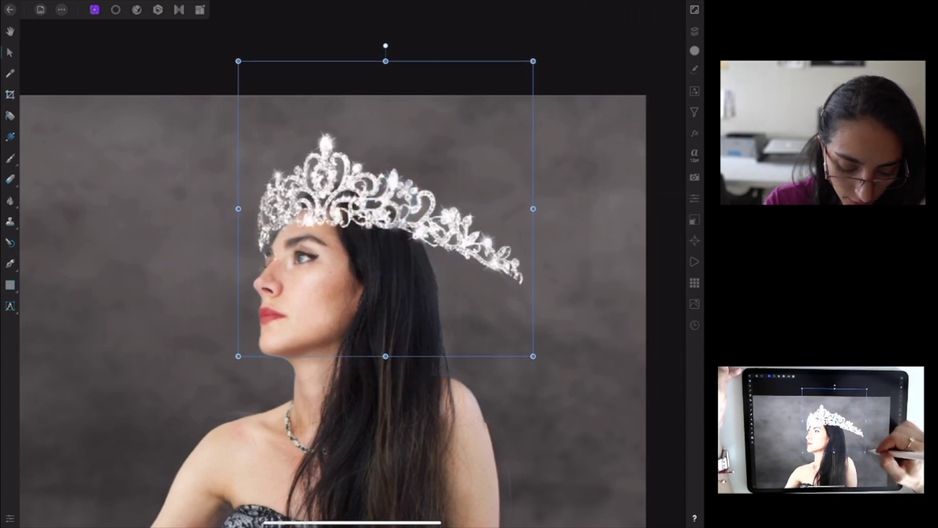
{"action": "mouse_move", "coordinate": [533, 356]}
{"action": "left_mouse_down"}
{"action": "mouse_move", "coordinate": [507, 350]}
{"action": "mouse_move", "coordinate": [479, 303]}
{"action": "left_mouse_up"}
{"action": "mouse_move", "coordinate": [480, 61]}
{"action": "left_mouse_down"}
{"action": "mouse_move", "coordinate": [442, 110]}
{"action": "mouse_move", "coordinate": [425, 115]}
{"action": "left_mouse_up"}
{"action": "left_click_drag", "start_coordinate": [371, 225], "coordinate": [393, 232]}
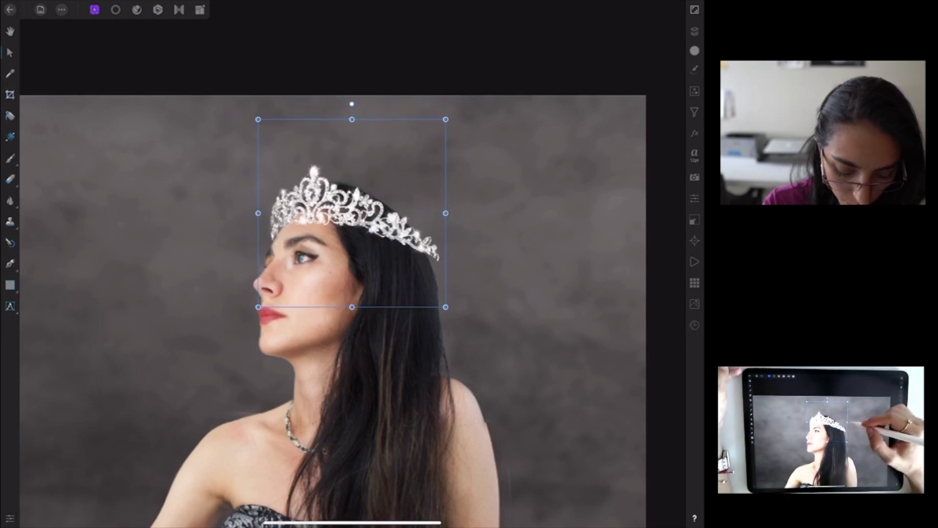
{"action": "left_click_drag", "start_coordinate": [446, 119], "coordinate": [441, 124]}
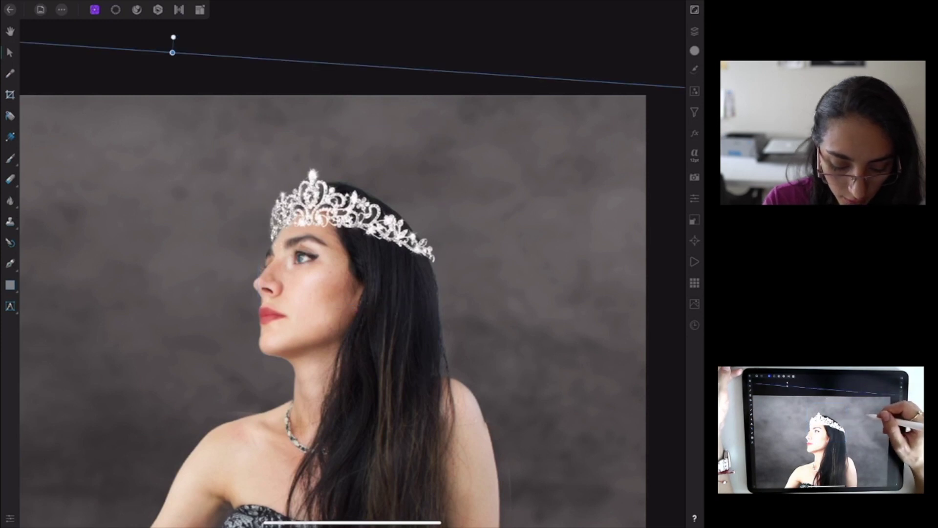
{"action": "left_click", "coordinate": [694, 31]}
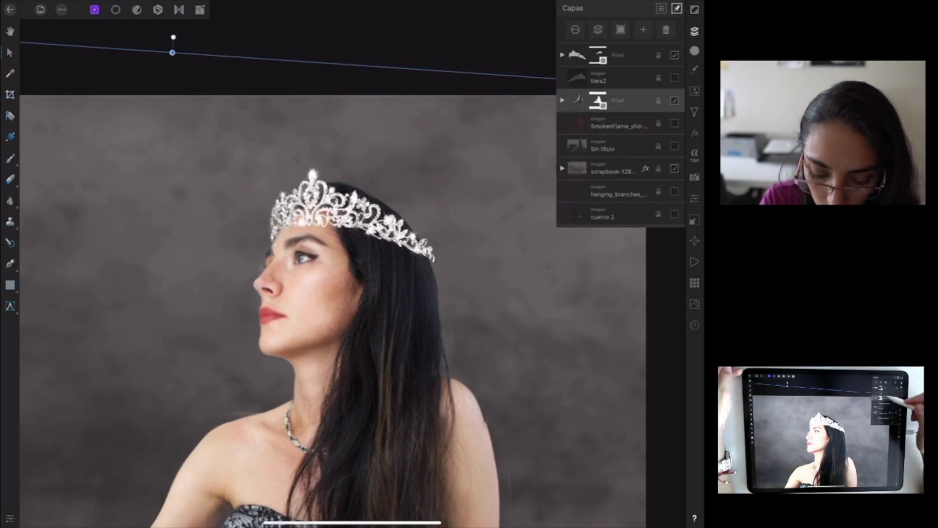
Select the tiara's mask and set the Paint Brush to black at width 11.5
{"action": "left_click", "coordinate": [618, 123]}
{"action": "left_click", "coordinate": [608, 78]}
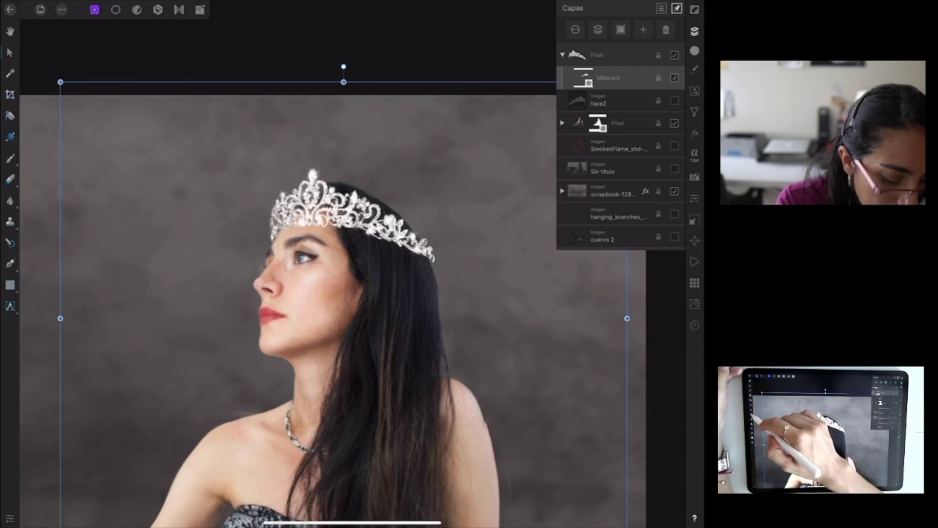
{"action": "left_click", "coordinate": [10, 158]}
{"action": "left_click", "coordinate": [401, 492]}
{"action": "mouse_move", "coordinate": [342, 391]}
{"action": "left_mouse_down"}
{"action": "mouse_move", "coordinate": [386, 336]}
{"action": "mouse_move", "coordinate": [364, 427]}
{"action": "left_mouse_up"}
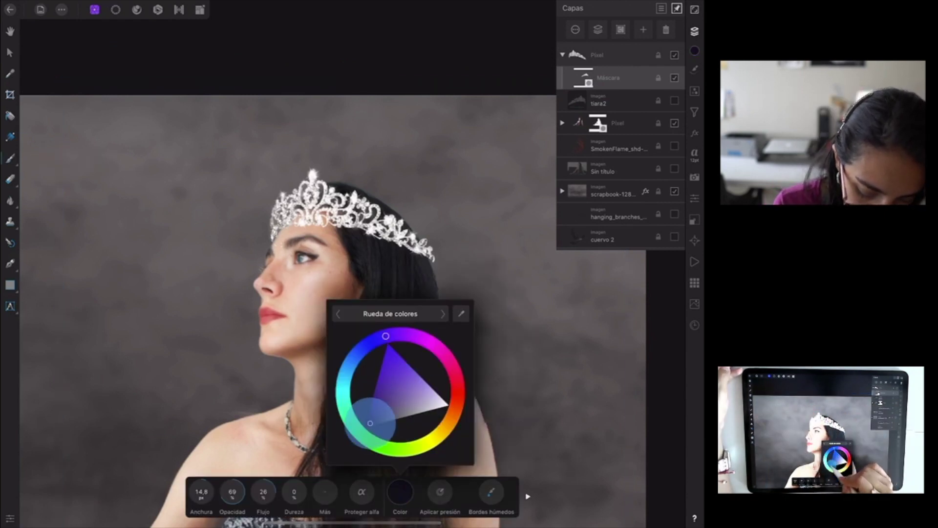
{"action": "left_click", "coordinate": [202, 491]}
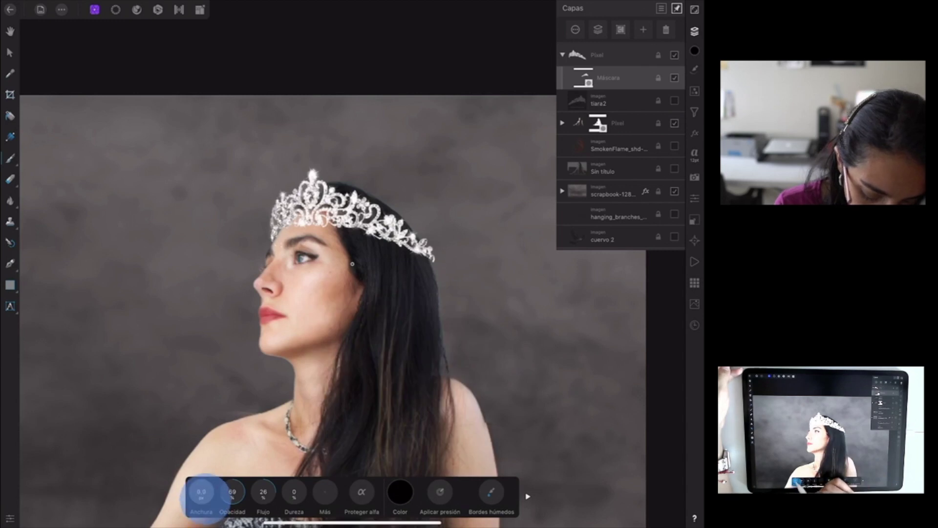
{"action": "left_click", "coordinate": [281, 242]}
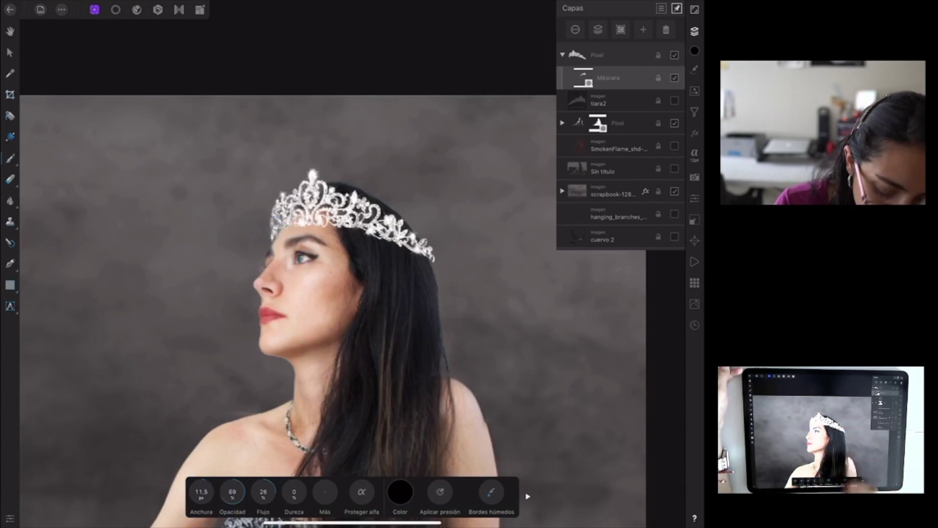
Rasterize and Trim the tiara layer to bake its mask into the pixels
{"action": "left_click", "coordinate": [9, 52]}
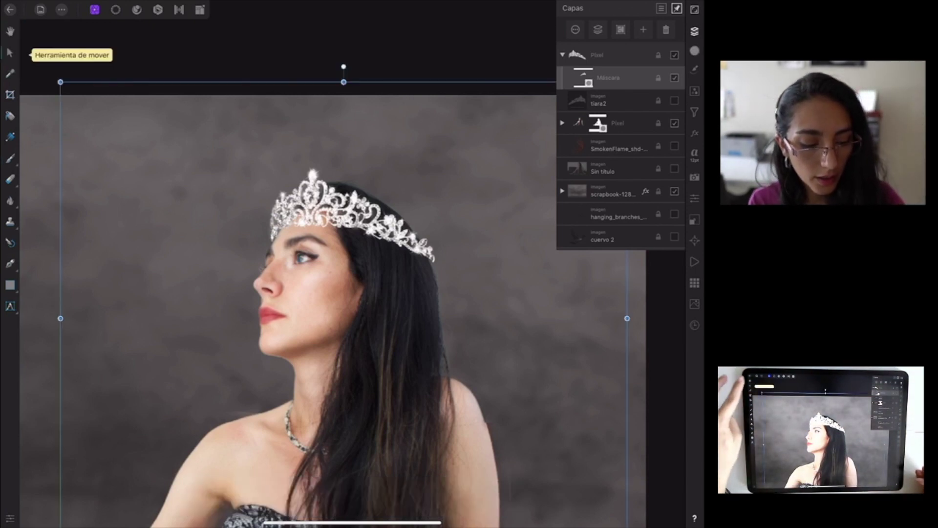
{"action": "left_click", "coordinate": [562, 54]}
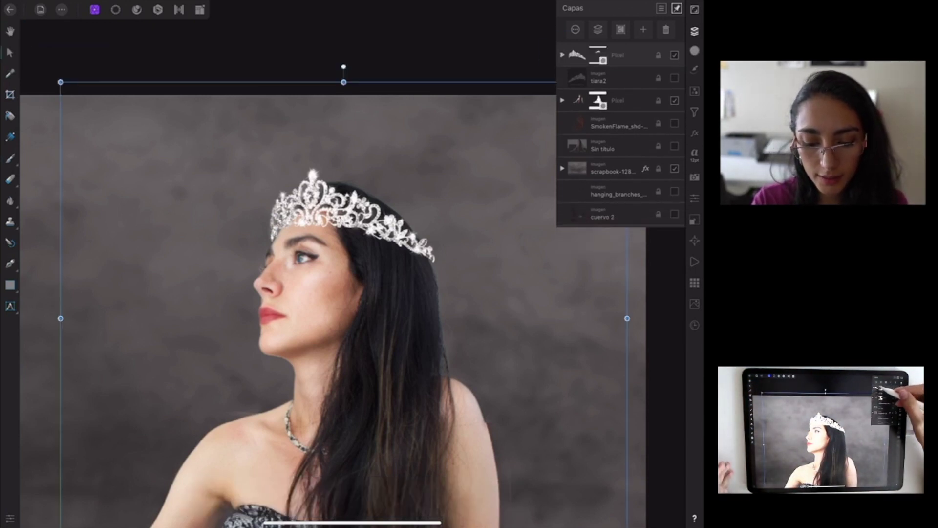
{"action": "left_click", "coordinate": [616, 55]}
{"action": "left_click", "coordinate": [618, 55]}
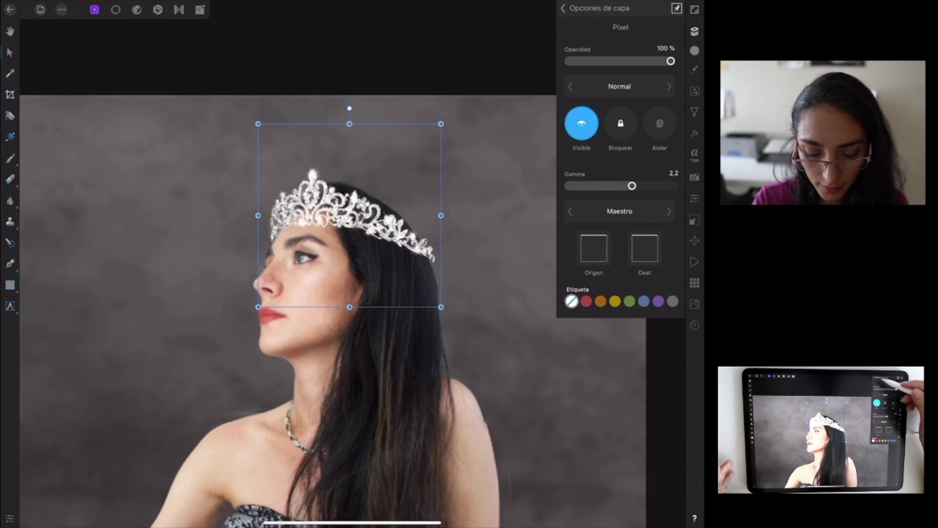
{"action": "left_click", "coordinate": [563, 8]}
{"action": "left_click", "coordinate": [611, 55]}
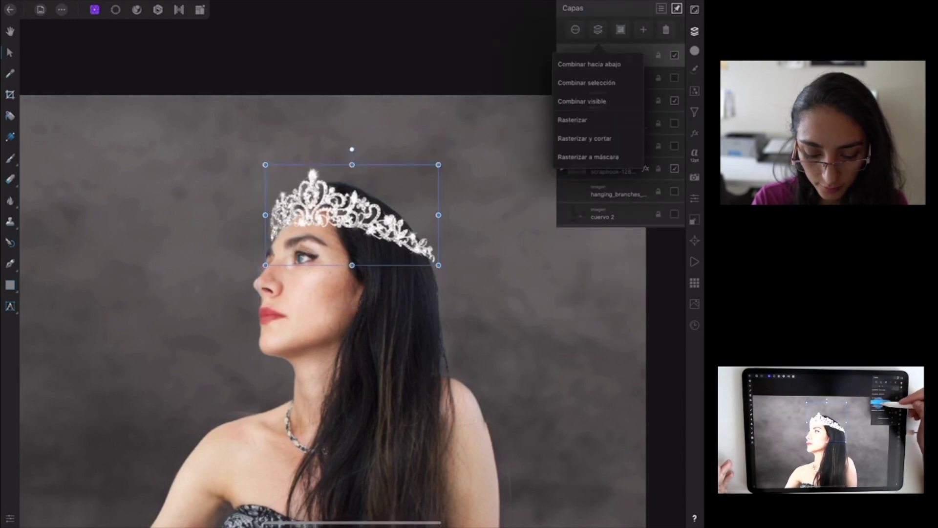
{"action": "left_click", "coordinate": [585, 138]}
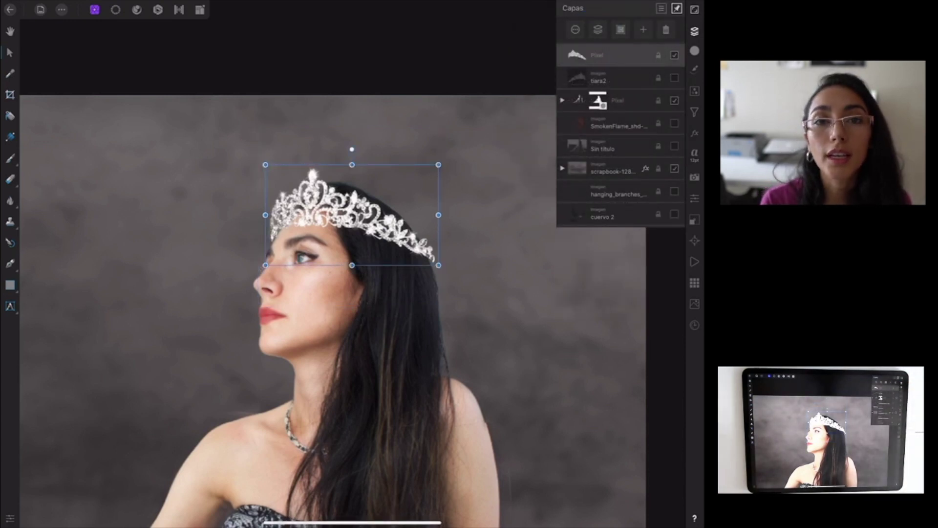
{"action": "scroll", "coordinate": [460, 292], "scroll_direction": "up", "scroll_amount": 2}
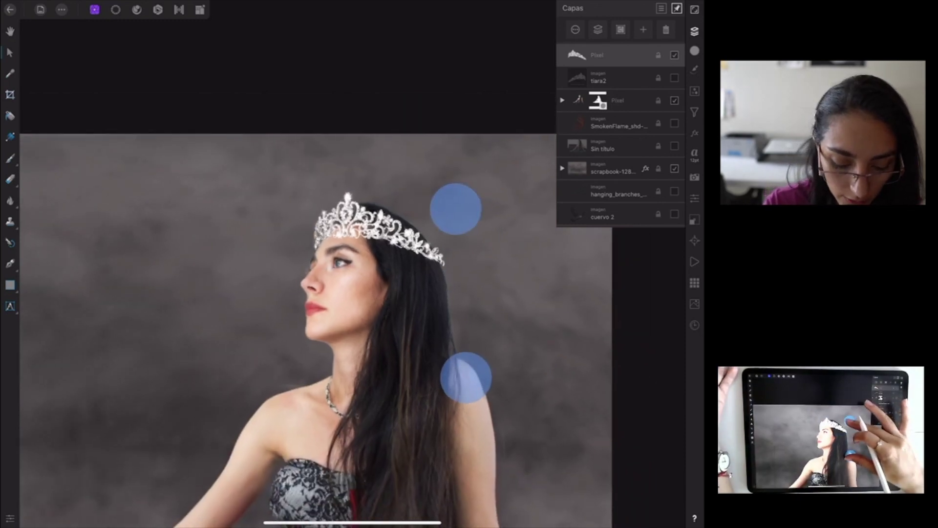
Start the Perspective filter on the tiara from the Filters list
{"action": "left_click", "coordinate": [694, 91]}
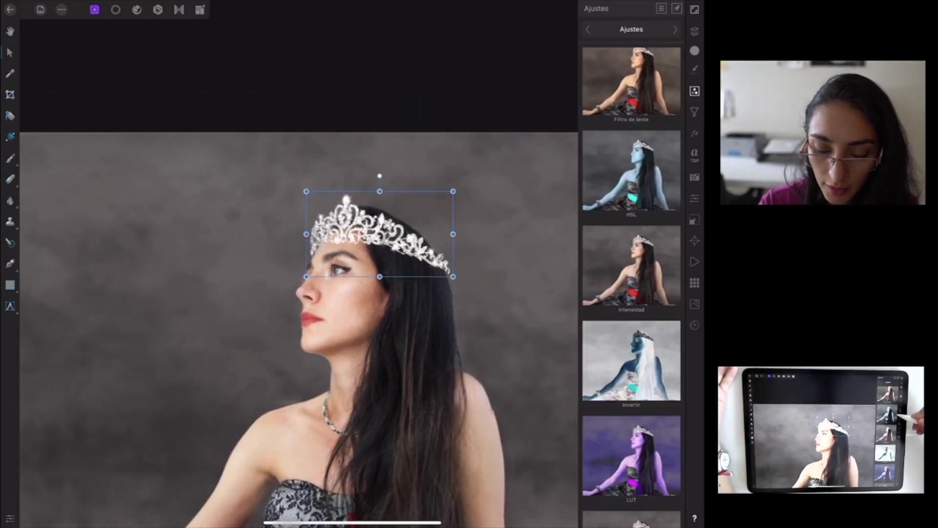
{"action": "left_click", "coordinate": [695, 112]}
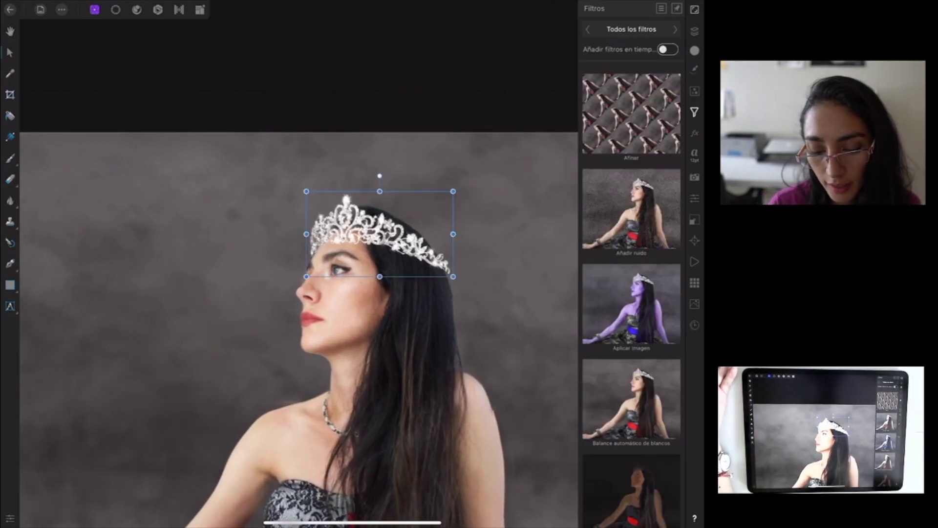
{"action": "scroll", "coordinate": [631, 293], "scroll_direction": "down", "scroll_amount": 10}
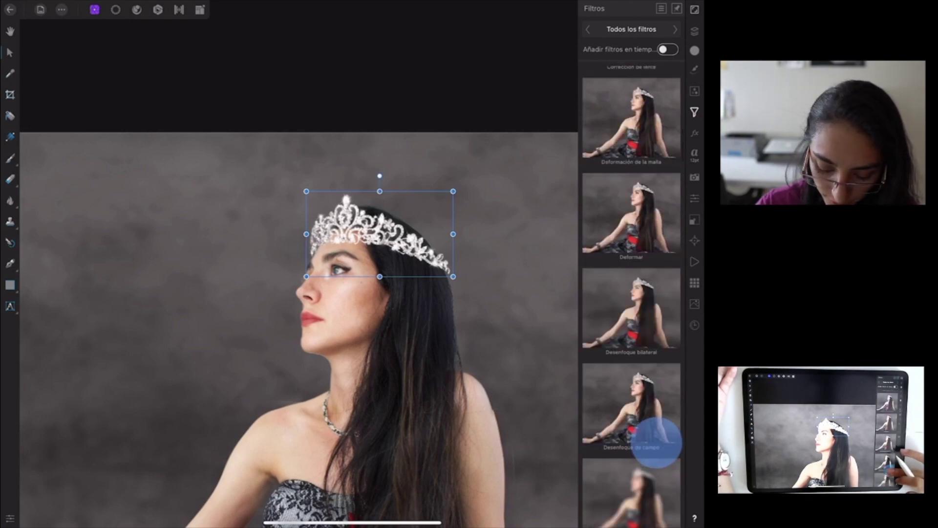
{"action": "scroll", "coordinate": [656, 442], "scroll_direction": "down", "scroll_amount": 5}
{"action": "scroll", "coordinate": [655, 335], "scroll_direction": "down", "scroll_amount": 5}
{"action": "scroll", "coordinate": [664, 307], "scroll_direction": "down", "scroll_amount": 5}
{"action": "scroll", "coordinate": [665, 306], "scroll_direction": "down", "scroll_amount": 5}
{"action": "scroll", "coordinate": [656, 276], "scroll_direction": "down", "scroll_amount": 5}
{"action": "scroll", "coordinate": [662, 329], "scroll_direction": "down", "scroll_amount": 5}
{"action": "scroll", "coordinate": [639, 430], "scroll_direction": "down", "scroll_amount": 3}
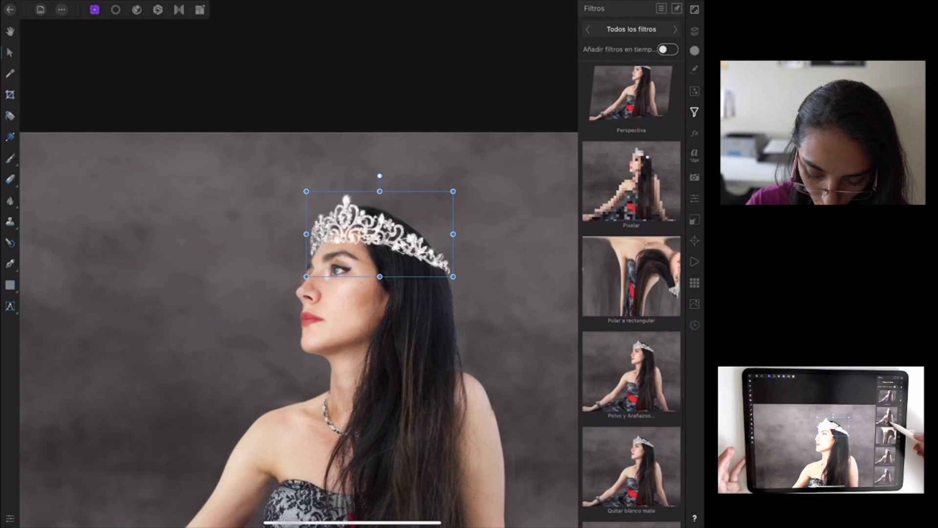
{"action": "scroll", "coordinate": [632, 293], "scroll_direction": "up", "scroll_amount": 3}
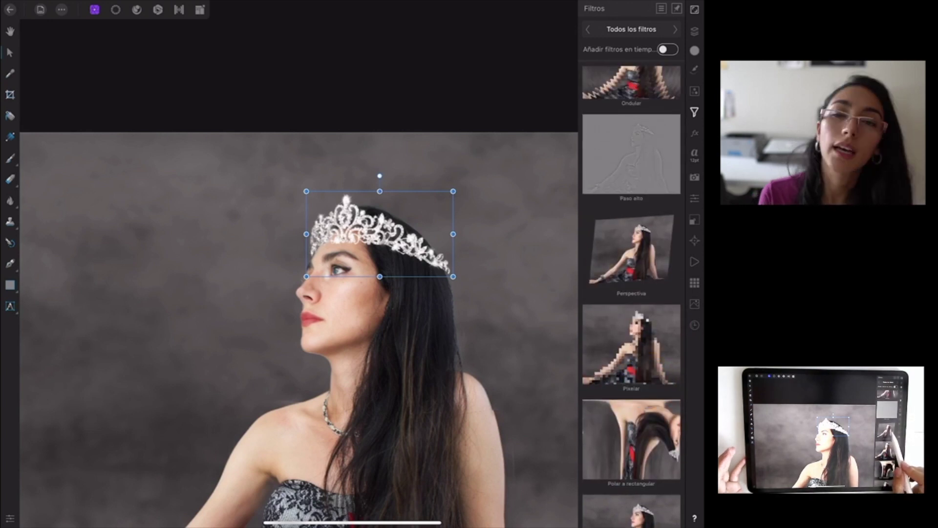
{"action": "left_click", "coordinate": [632, 254]}
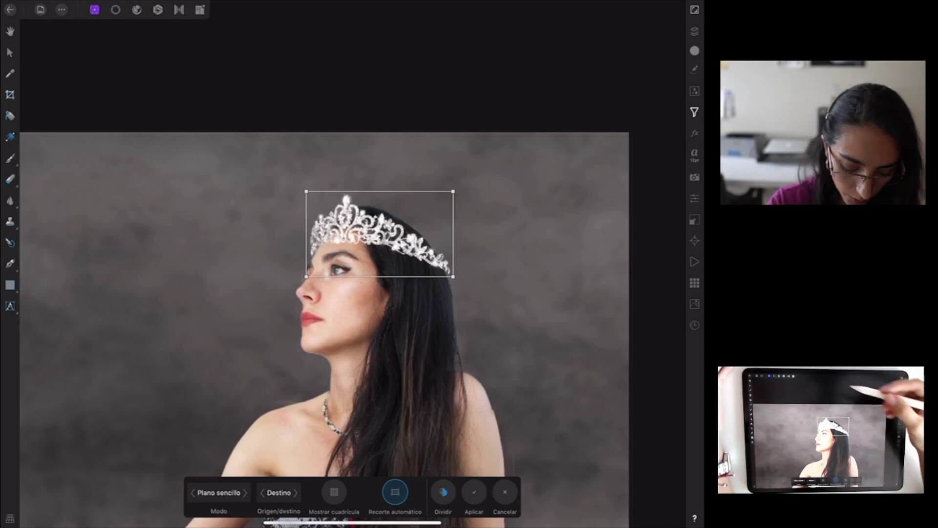
Adjust the perspective corners so the tiara tilts with her head, and apply
{"action": "mouse_move", "coordinate": [306, 192]}
{"action": "left_mouse_down"}
{"action": "mouse_move", "coordinate": [305, 205]}
{"action": "mouse_move", "coordinate": [297, 195]}
{"action": "left_mouse_up"}
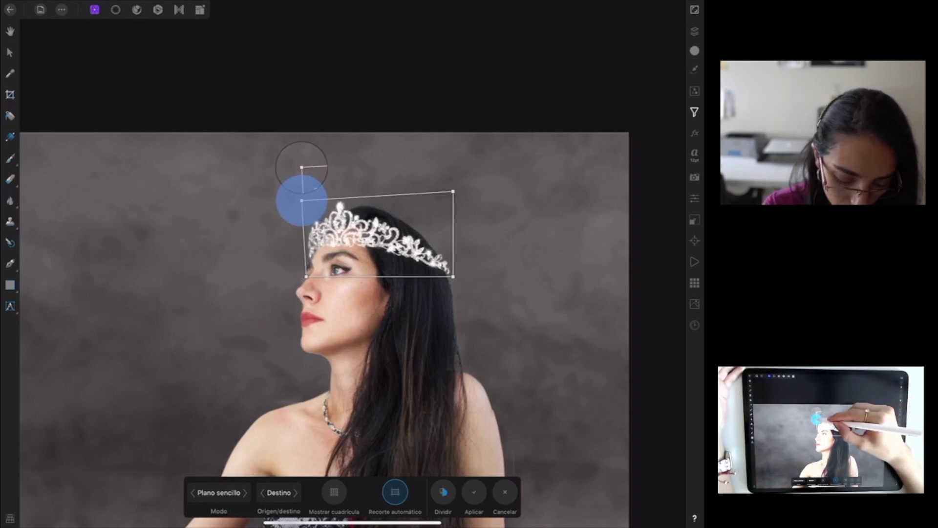
{"action": "left_click_drag", "start_coordinate": [453, 192], "coordinate": [446, 174]}
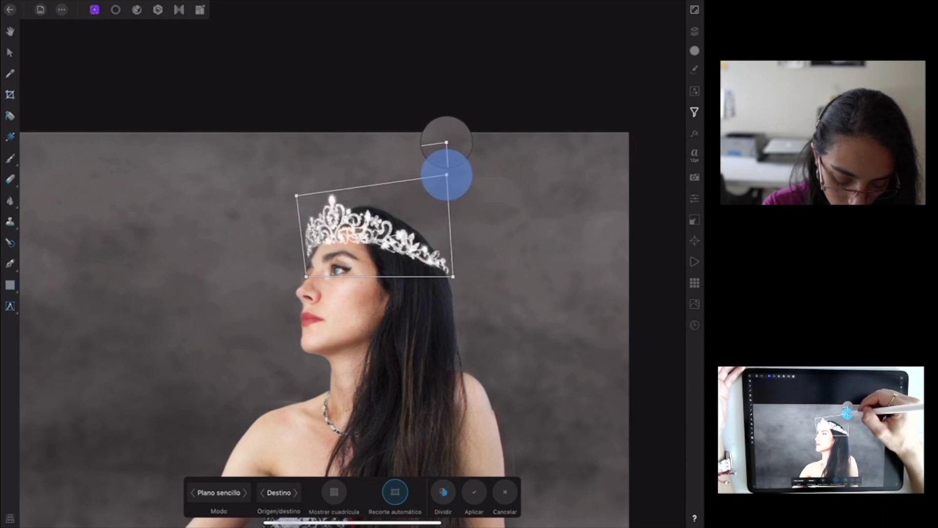
{"action": "left_click_drag", "start_coordinate": [306, 277], "coordinate": [311, 277]}
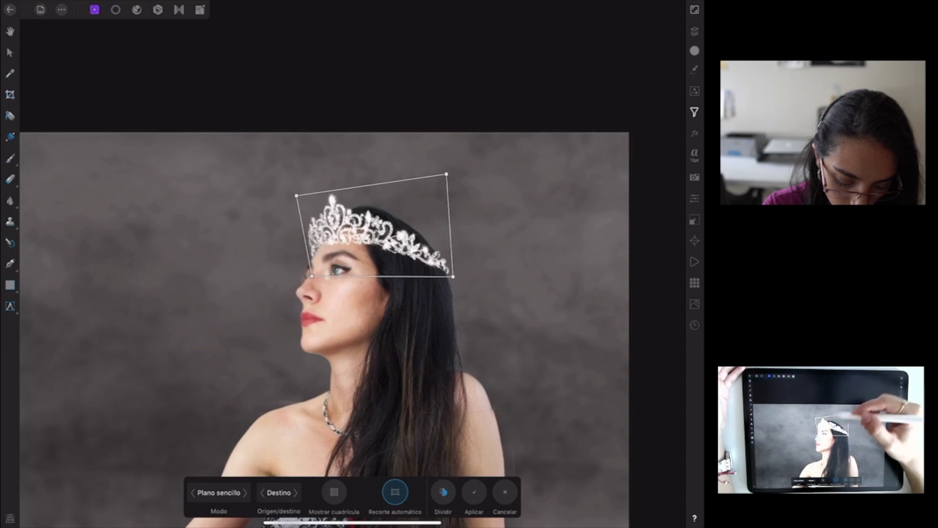
{"action": "left_click_drag", "start_coordinate": [297, 195], "coordinate": [301, 187]}
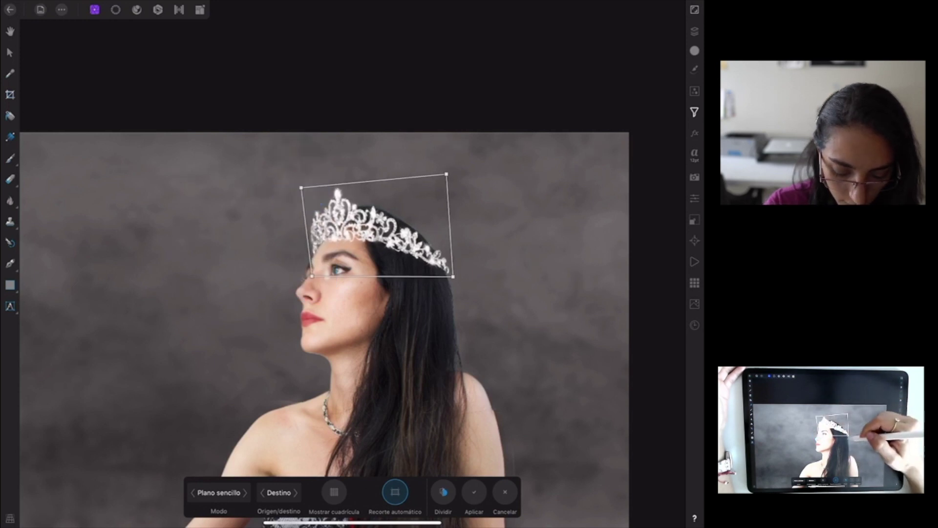
{"action": "left_click_drag", "start_coordinate": [453, 277], "coordinate": [450, 282]}
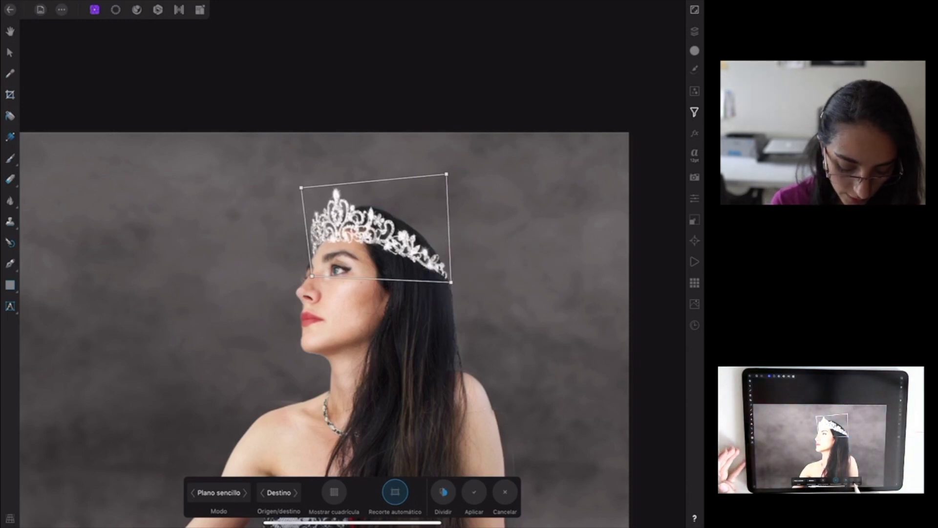
{"action": "left_click", "coordinate": [475, 492]}
{"action": "scroll", "coordinate": [499, 303], "scroll_direction": "down", "scroll_amount": 3}
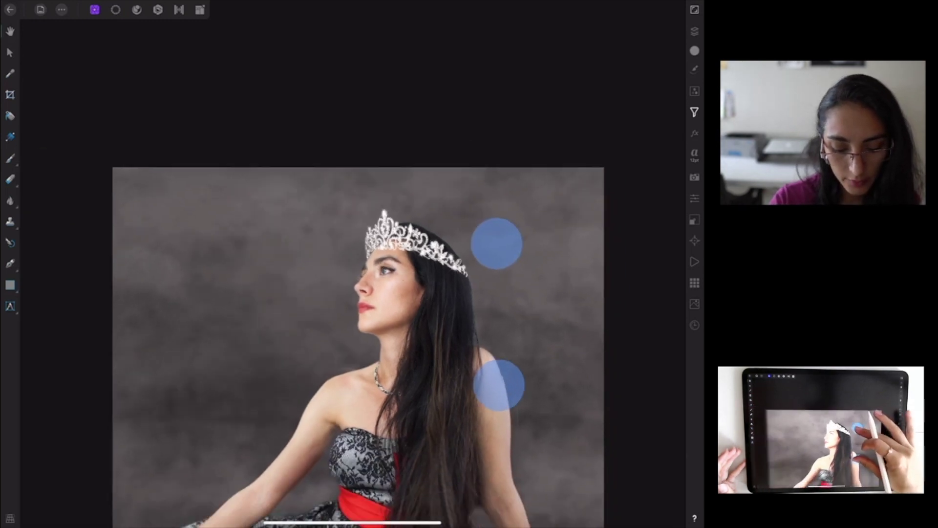
Move the hanging_branches layer above the scrapbook layer so the branches show
{"action": "scroll", "coordinate": [498, 304], "scroll_direction": "down", "scroll_amount": 2}
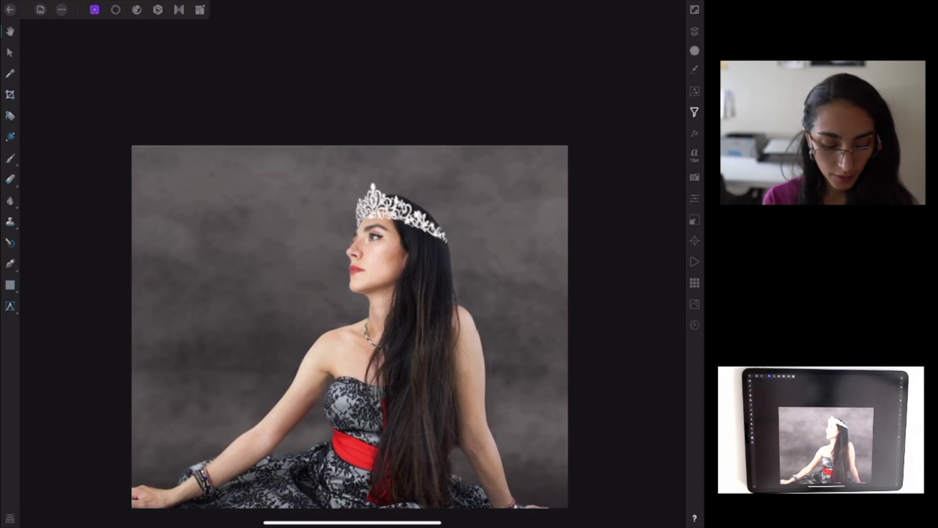
{"action": "left_click", "coordinate": [694, 31]}
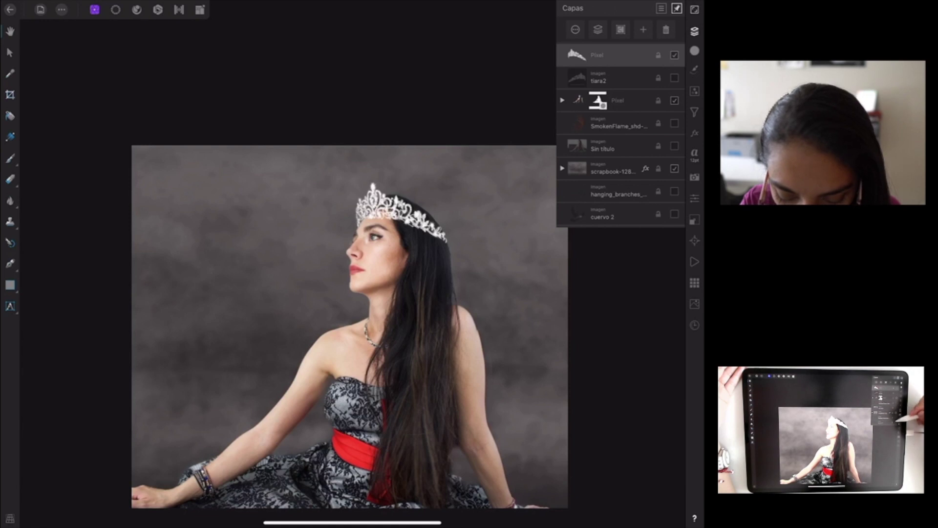
{"action": "left_click", "coordinate": [616, 191]}
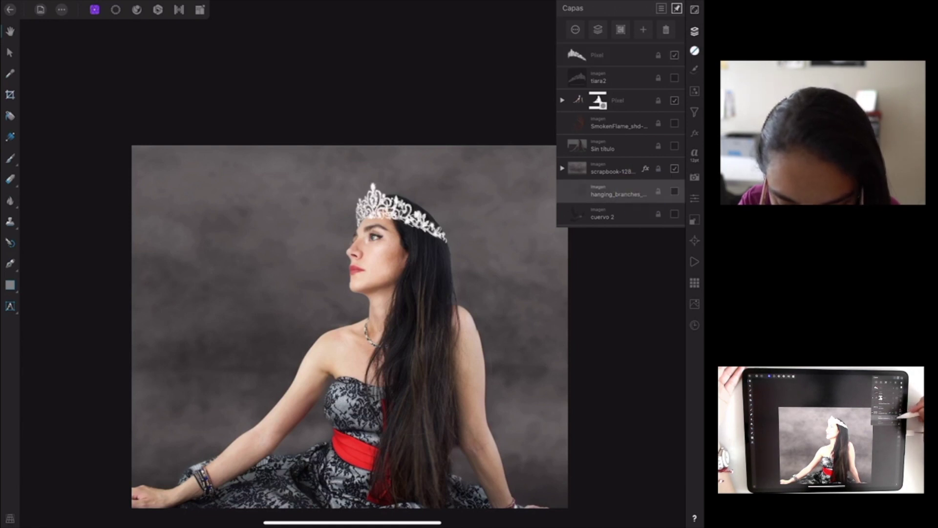
{"action": "left_click_drag", "start_coordinate": [637, 193], "coordinate": [639, 128]}
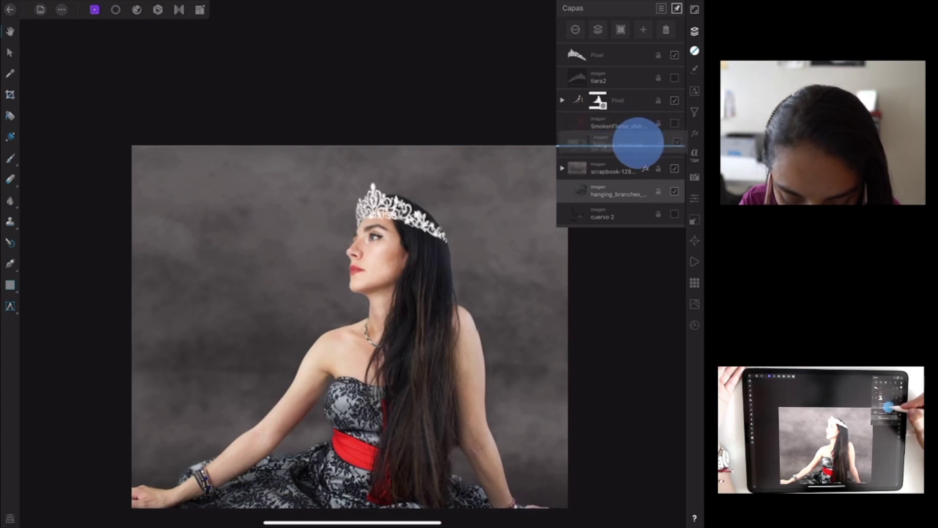
{"action": "left_click_drag", "start_coordinate": [639, 128], "coordinate": [638, 158]}
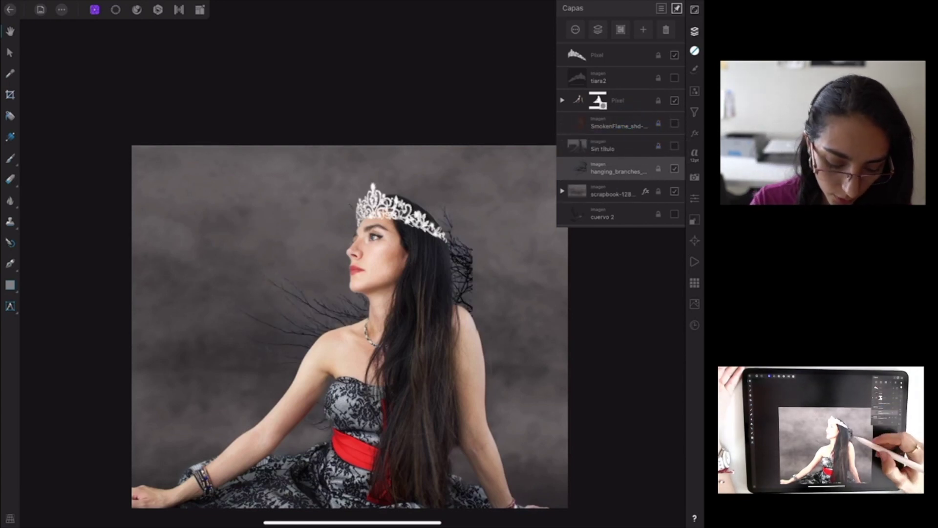
{"action": "left_click_drag", "start_coordinate": [462, 262], "coordinate": [469, 263]}
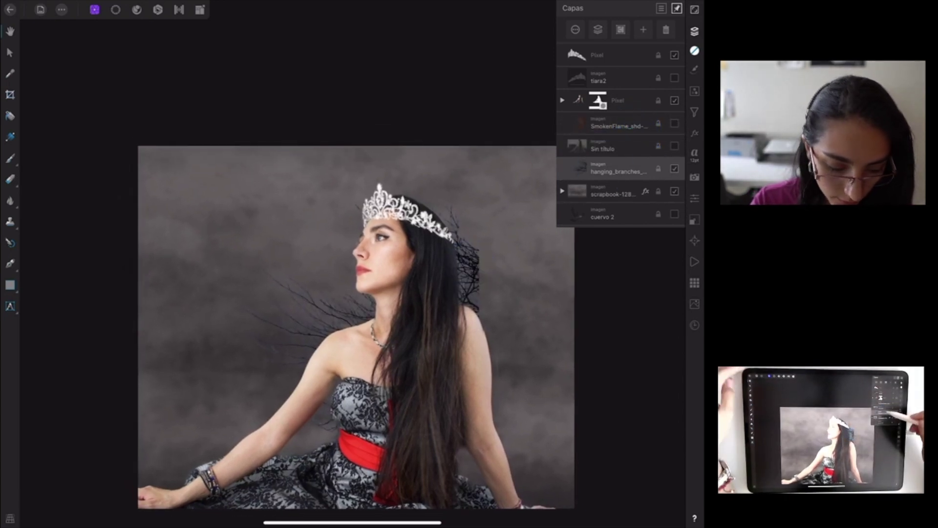
Move the branches to the upper left of the canvas and enlarge them behind the woman
{"action": "left_click", "coordinate": [9, 53]}
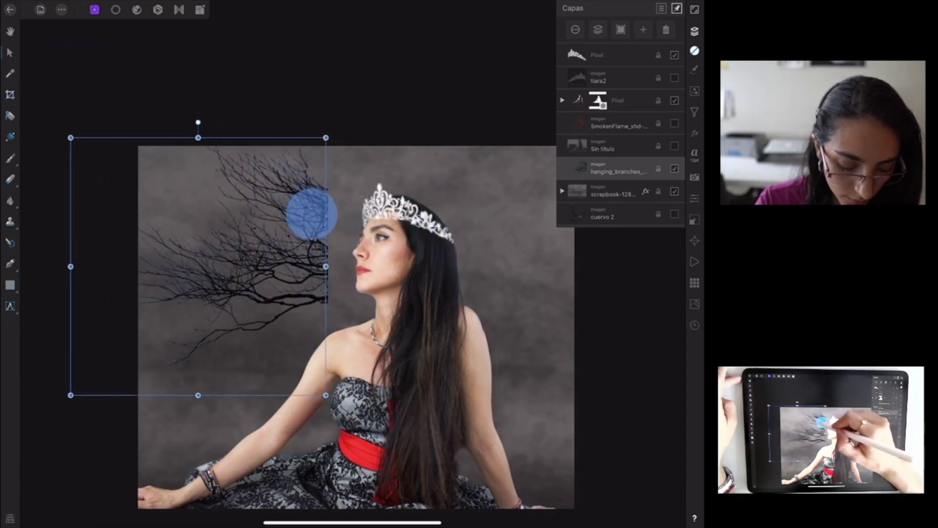
{"action": "left_click_drag", "start_coordinate": [465, 271], "coordinate": [293, 234]}
{"action": "left_click", "coordinate": [694, 220]}
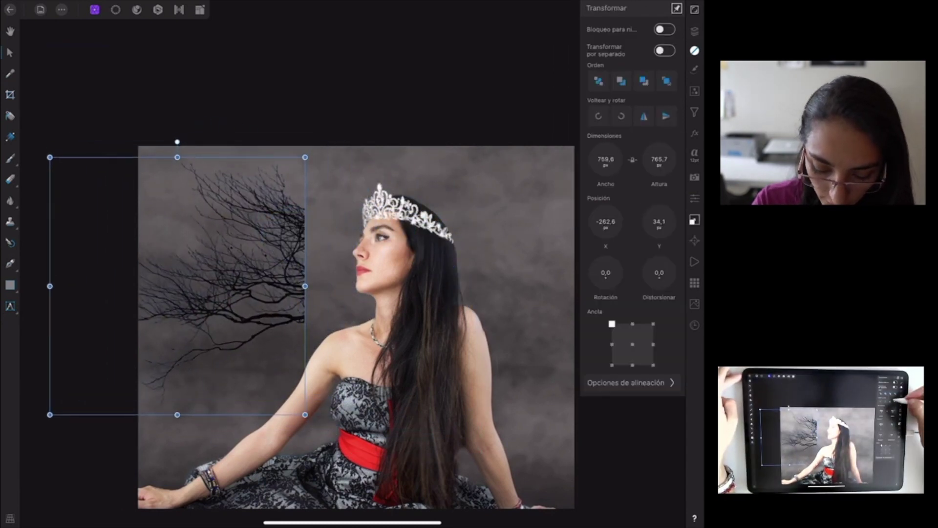
{"action": "left_click_drag", "start_coordinate": [606, 222], "coordinate": [621, 222]}
{"action": "left_click", "coordinate": [695, 220]}
{"action": "left_click_drag", "start_coordinate": [161, 315], "coordinate": [246, 332]}
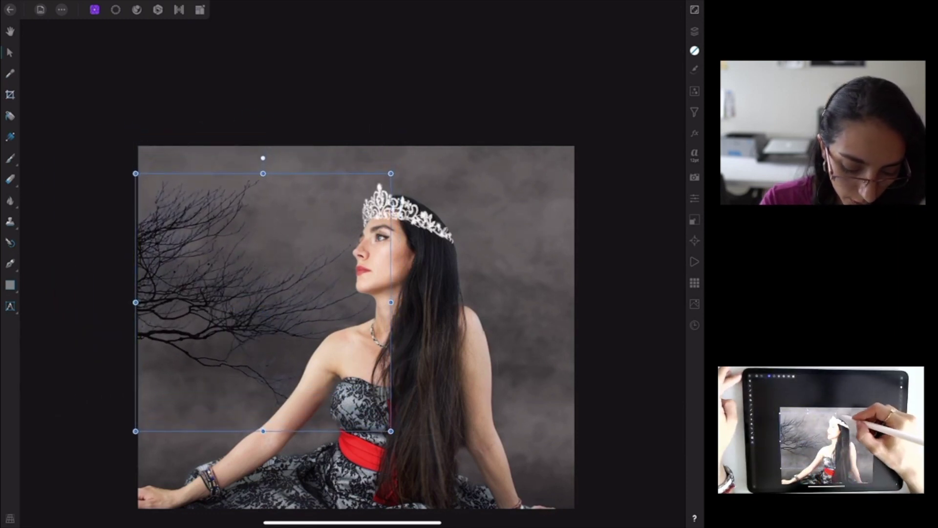
{"action": "left_click_drag", "start_coordinate": [391, 174], "coordinate": [464, 100]}
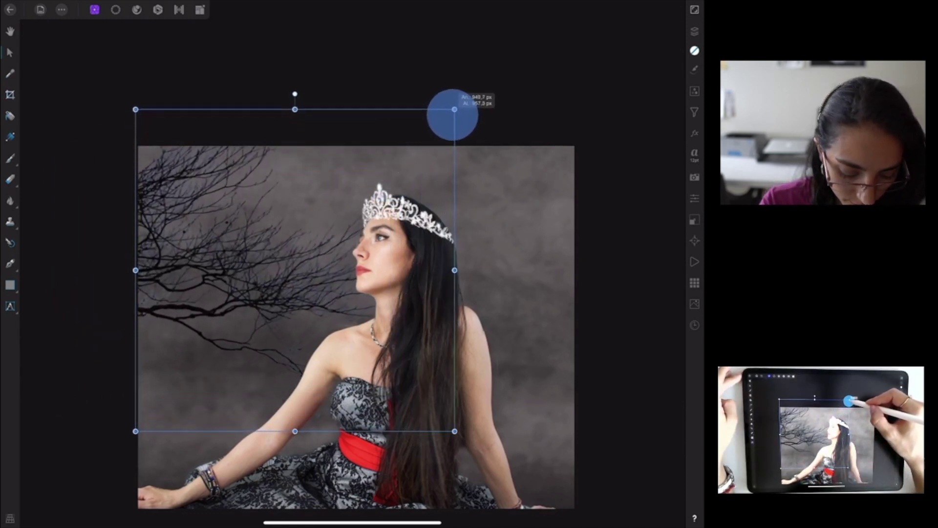
{"action": "left_click_drag", "start_coordinate": [279, 264], "coordinate": [273, 299]}
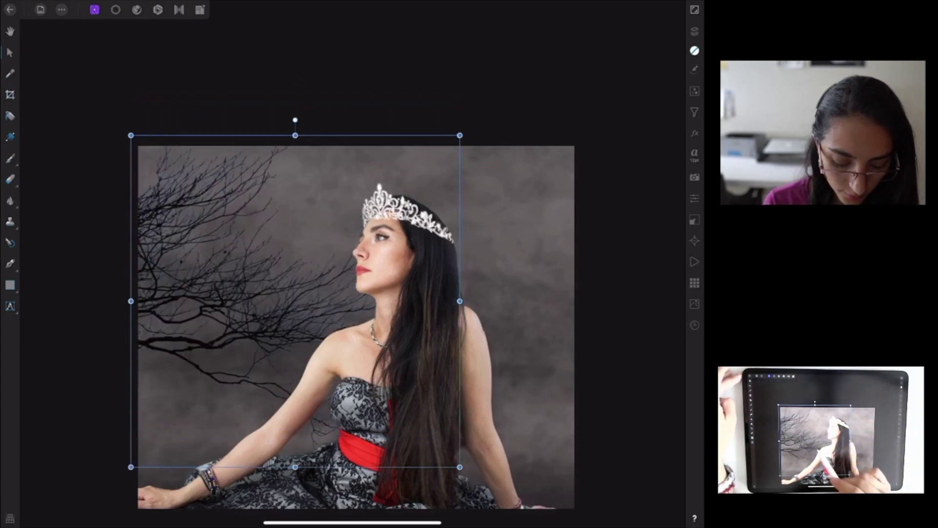
{"action": "left_click_drag", "start_coordinate": [295, 316], "coordinate": [293, 314]}
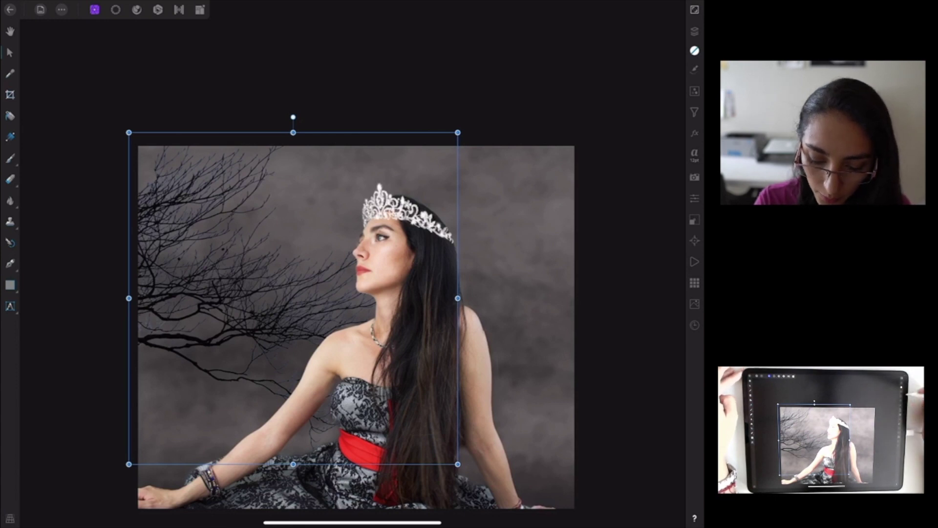
{"action": "left_click", "coordinate": [694, 91]}
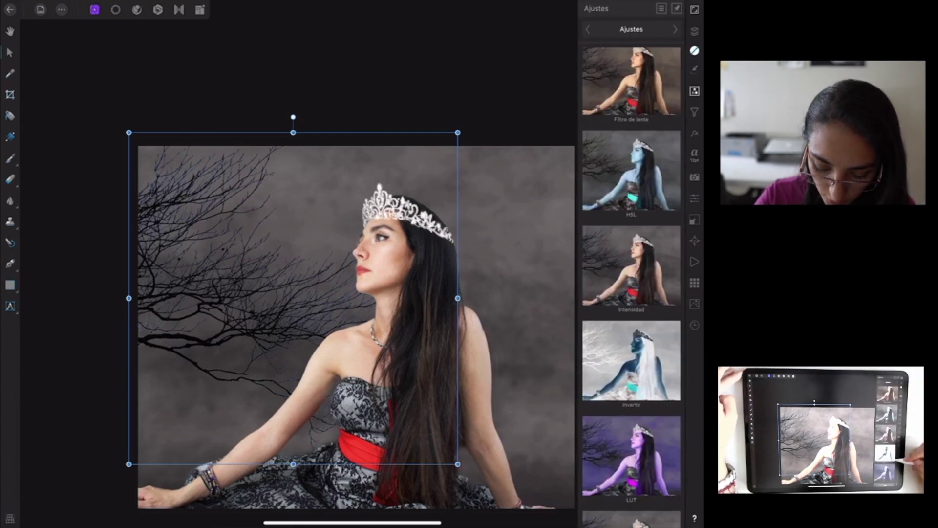
Add a Curves adjustment with the midtones pulled down to darken
{"action": "scroll", "coordinate": [638, 104], "scroll_direction": "up", "scroll_amount": 10}
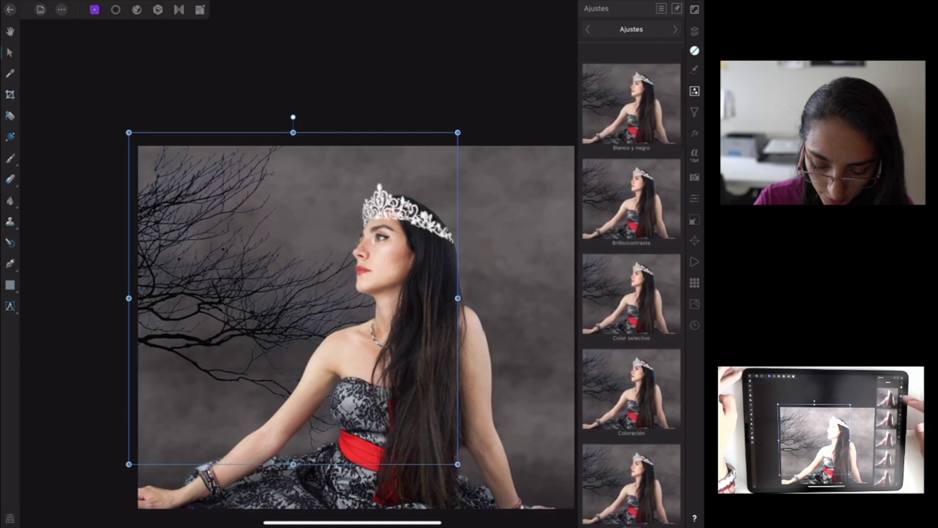
{"action": "left_click", "coordinate": [632, 474]}
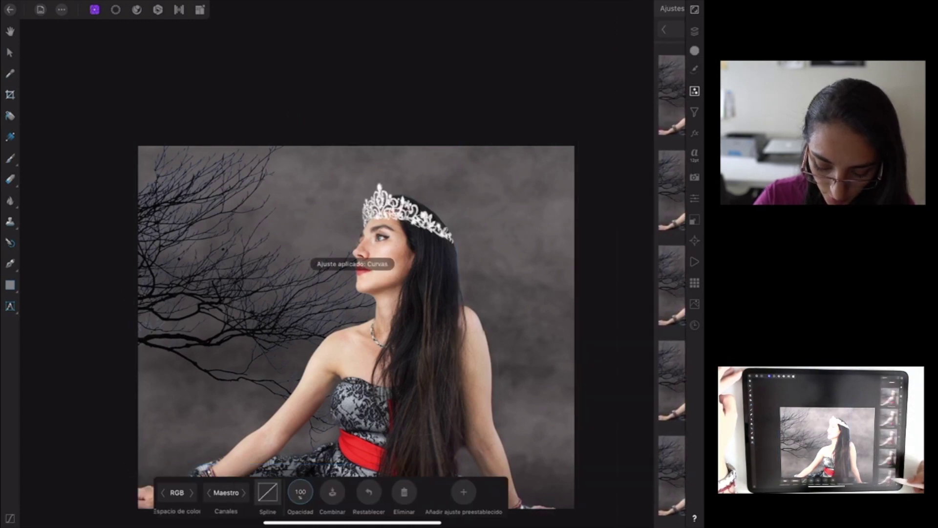
{"action": "left_click", "coordinate": [288, 493]}
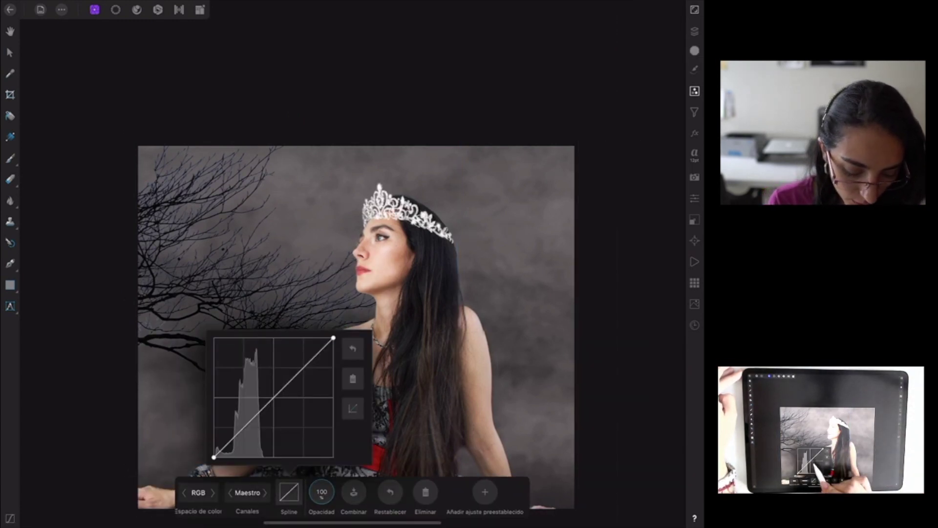
{"action": "left_click_drag", "start_coordinate": [276, 399], "coordinate": [281, 405]}
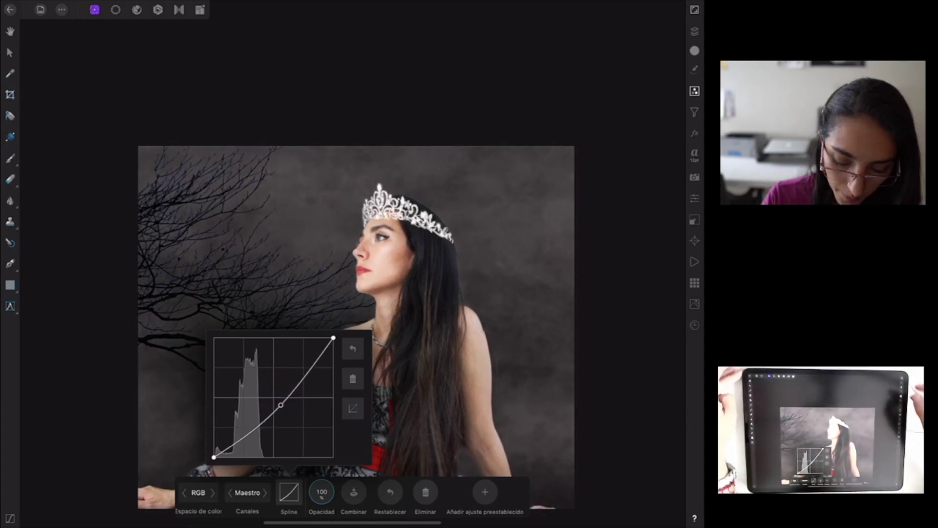
Nest the Ajuste Curvas adjustment inside the hanging_branches layer
{"action": "left_click", "coordinate": [695, 31]}
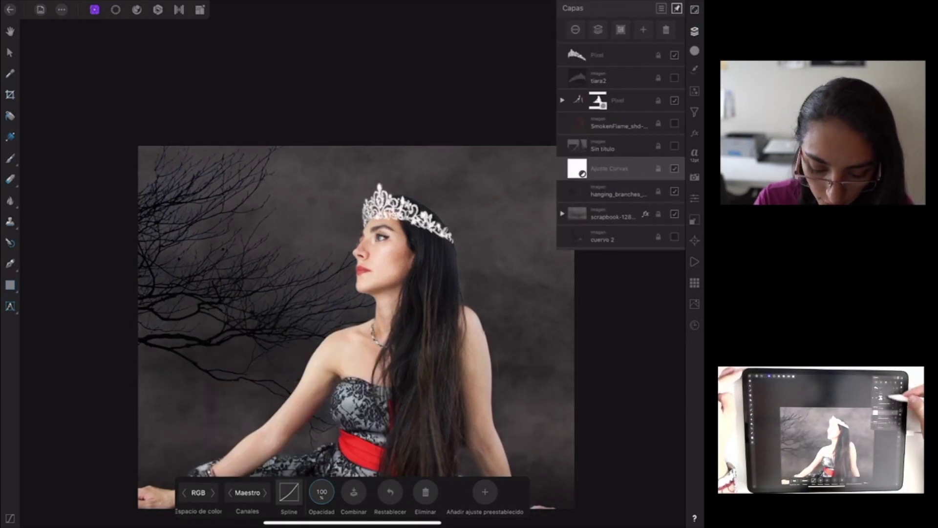
{"action": "left_click", "coordinate": [628, 171]}
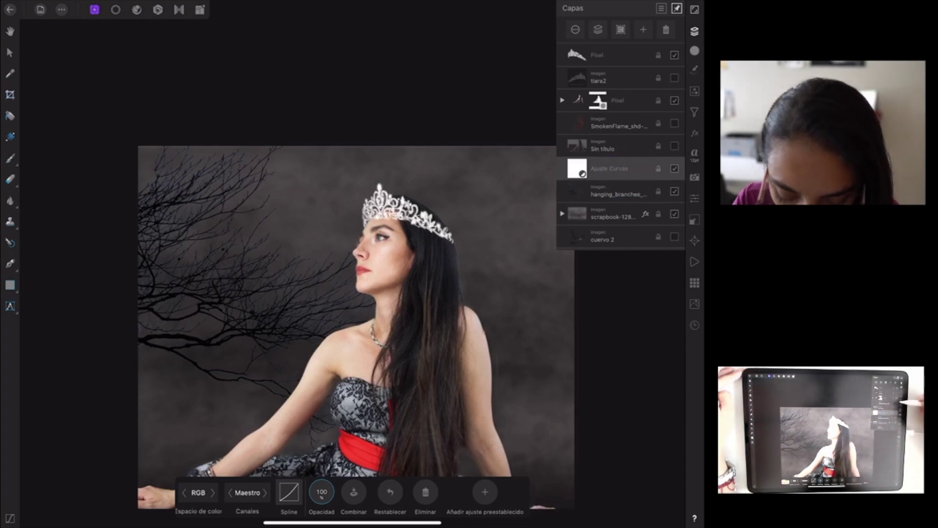
{"action": "left_click", "coordinate": [634, 168]}
{"action": "left_click_drag", "start_coordinate": [634, 168], "coordinate": [637, 189]}
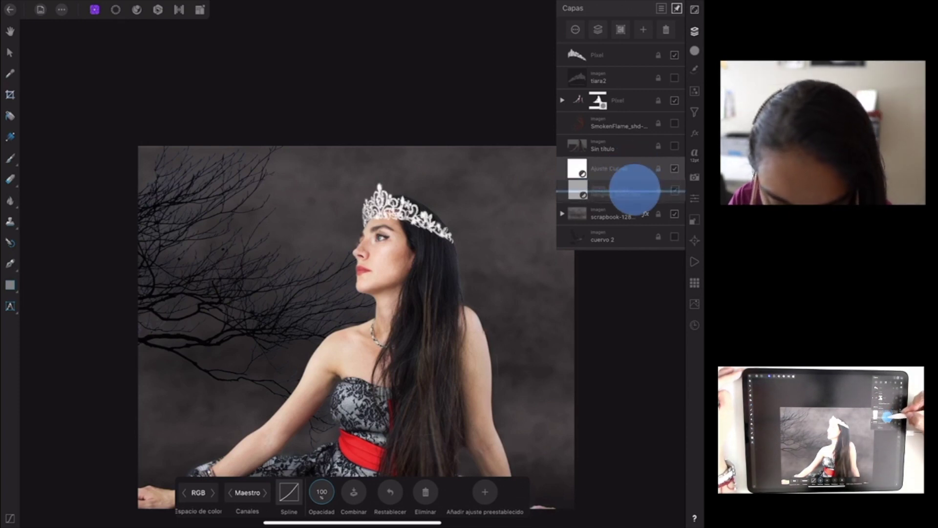
{"action": "left_click", "coordinate": [675, 168]}
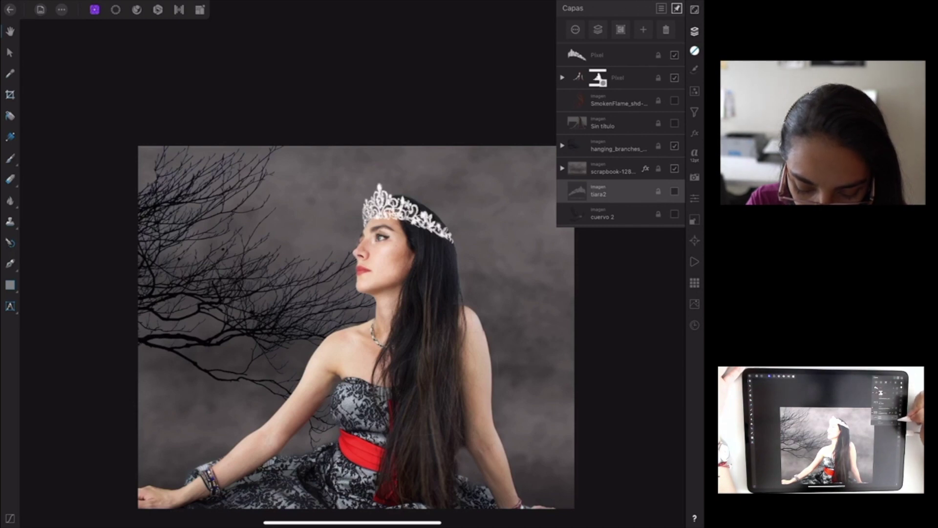
Drag the cuervo 2 layer up near the top of the layer stack
{"action": "left_click_drag", "start_coordinate": [632, 213], "coordinate": [641, 66]}
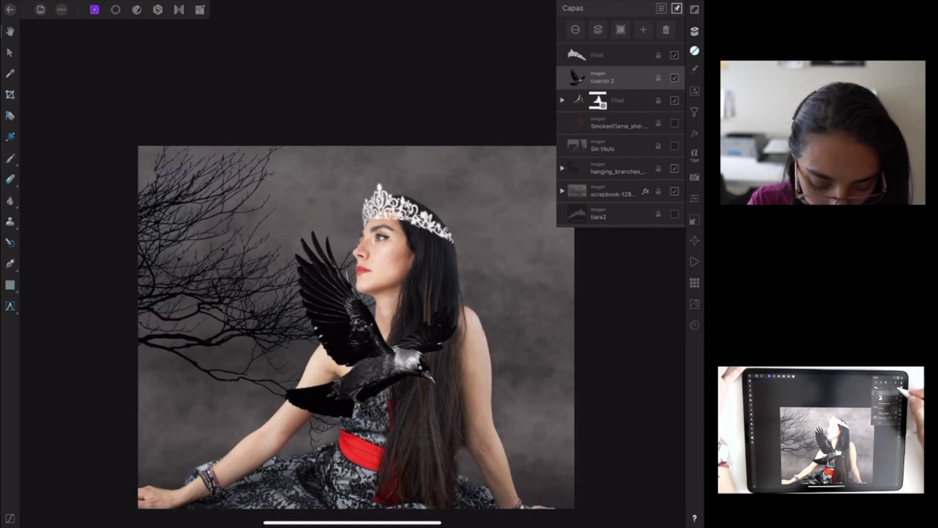
{"action": "left_click_drag", "start_coordinate": [390, 362], "coordinate": [385, 354]}
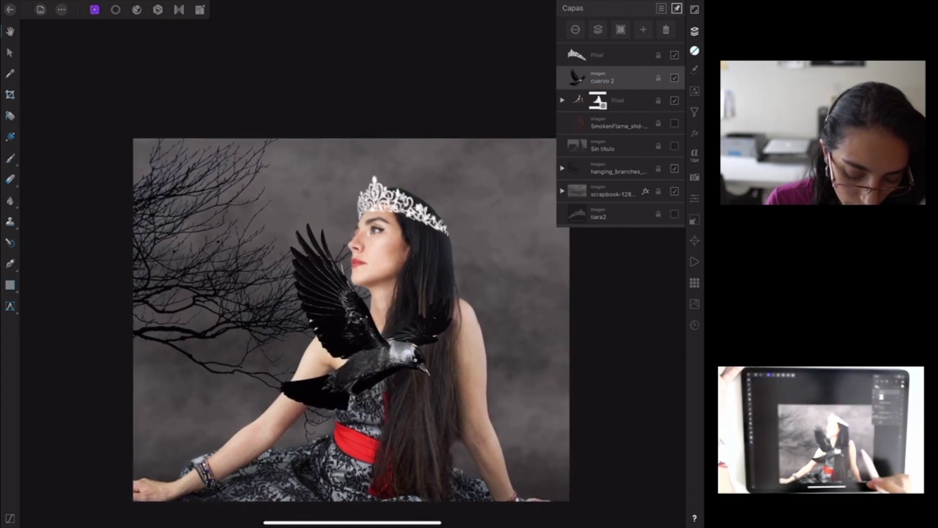
Drag the crow left and down onto the woman's outstretched arm
{"action": "left_click", "coordinate": [10, 53]}
{"action": "mouse_move", "coordinate": [374, 363]}
{"action": "left_mouse_down"}
{"action": "mouse_move", "coordinate": [235, 365]}
{"action": "mouse_move", "coordinate": [203, 404]}
{"action": "mouse_move", "coordinate": [209, 425]}
{"action": "mouse_move", "coordinate": [220, 419]}
{"action": "left_mouse_up"}
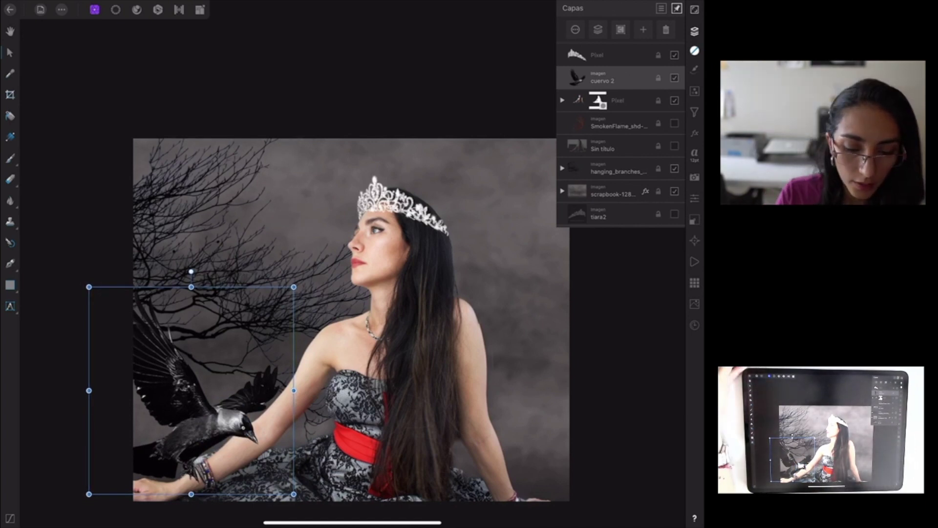
{"action": "left_click", "coordinate": [694, 91]}
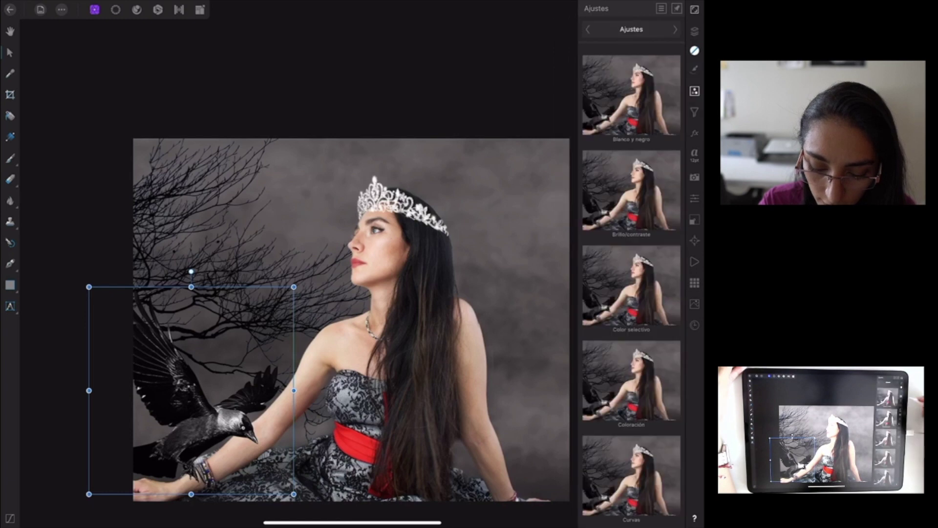
Add an HSL adjustment and nest it inside the cuervo 2 layer
{"action": "scroll", "coordinate": [635, 317], "scroll_direction": "down", "scroll_amount": 5}
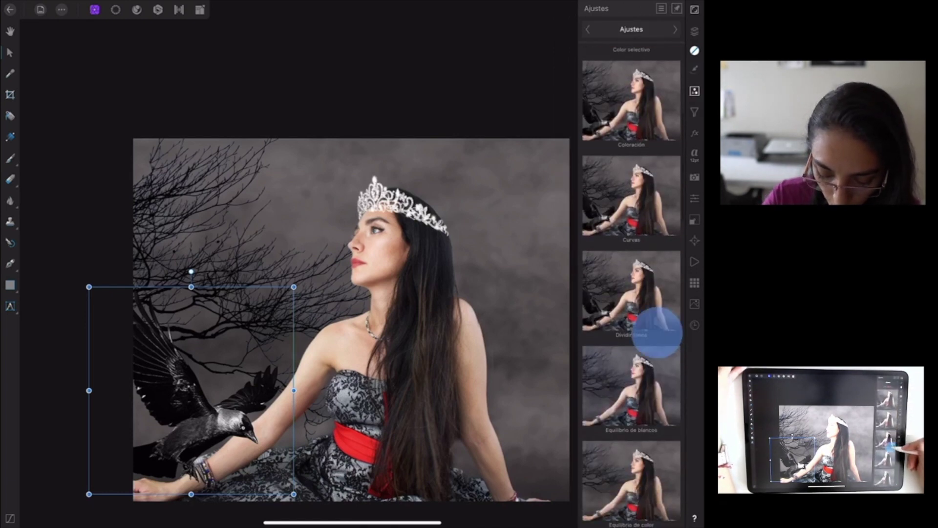
{"action": "scroll", "coordinate": [632, 294], "scroll_direction": "down", "scroll_amount": 3}
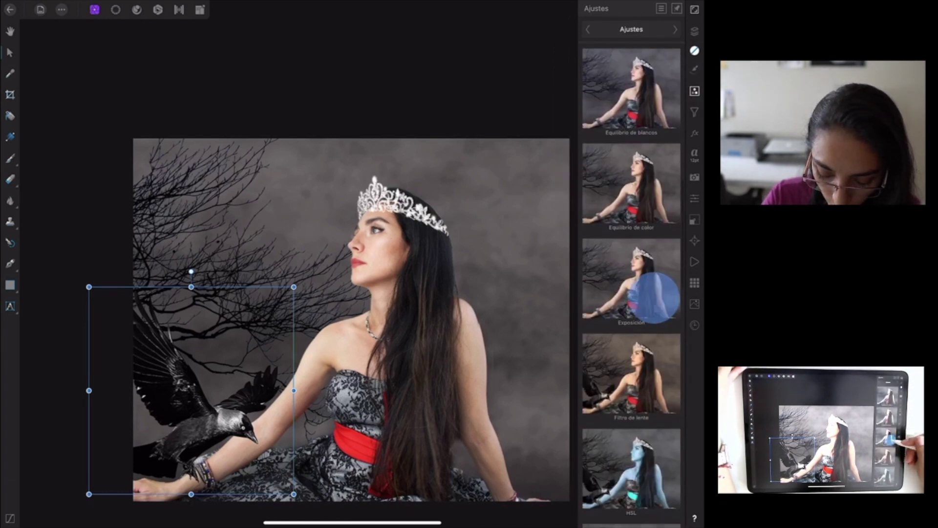
{"action": "left_click", "coordinate": [631, 469]}
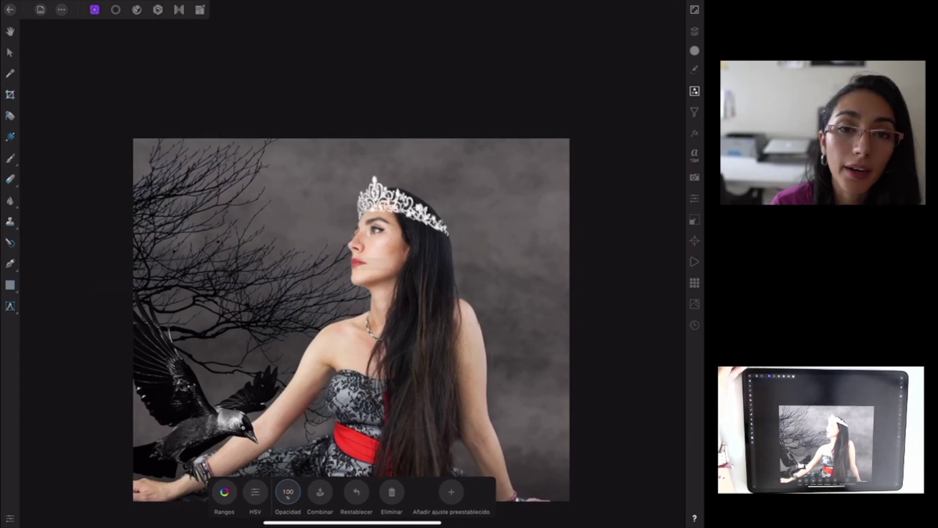
{"action": "left_click", "coordinate": [224, 492]}
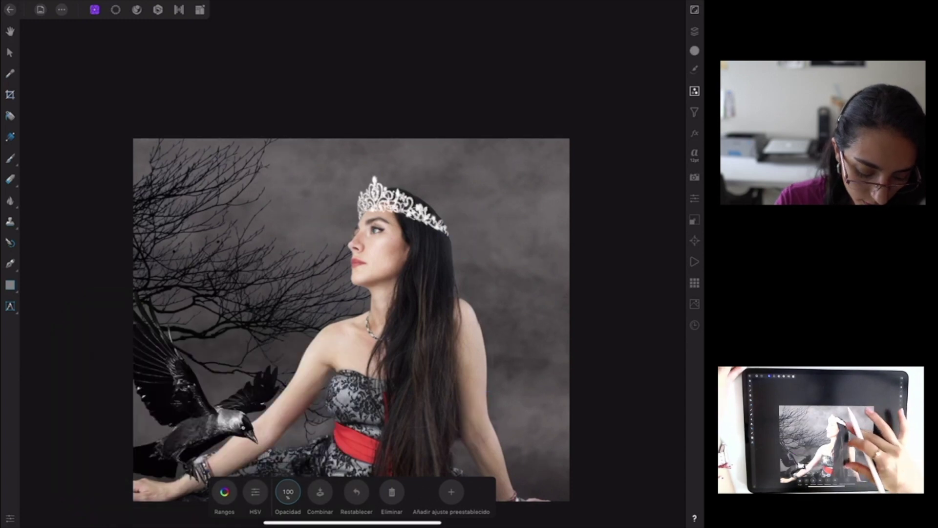
{"action": "scroll", "coordinate": [494, 231], "scroll_direction": "down", "scroll_amount": 2}
{"action": "left_click", "coordinate": [695, 31]}
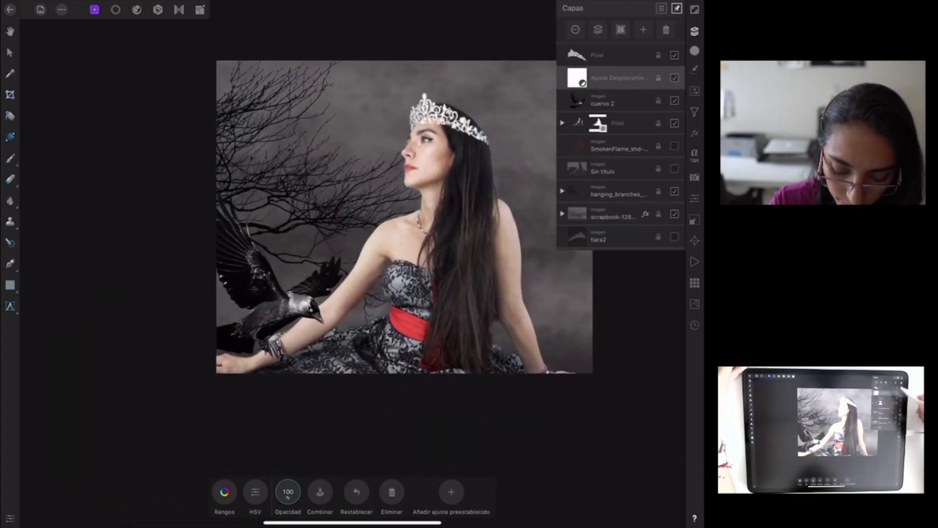
{"action": "left_click_drag", "start_coordinate": [636, 79], "coordinate": [637, 101]}
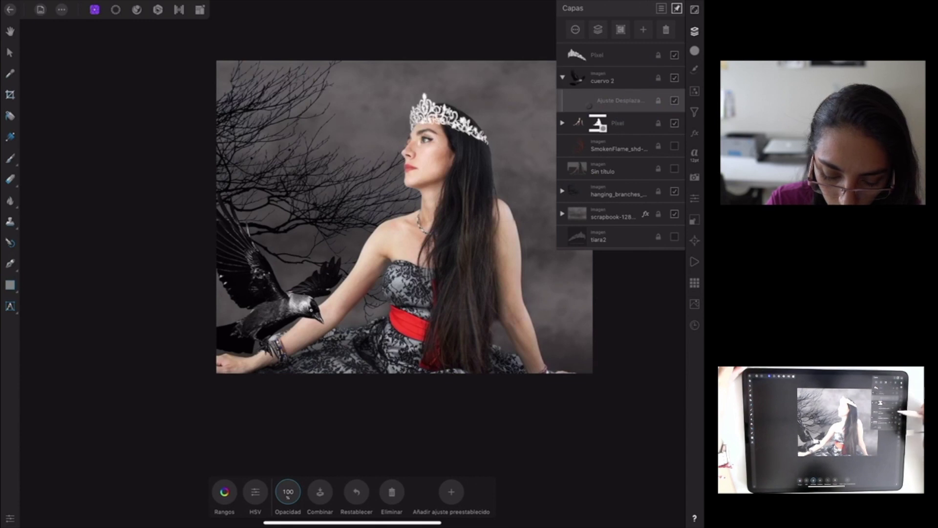
Set the crow's HSL saturation to -20% and luminance to -43%, then collapse cuervo 2
{"action": "left_click", "coordinate": [225, 491]}
{"action": "left_click_drag", "start_coordinate": [272, 420], "coordinate": [273, 421]}
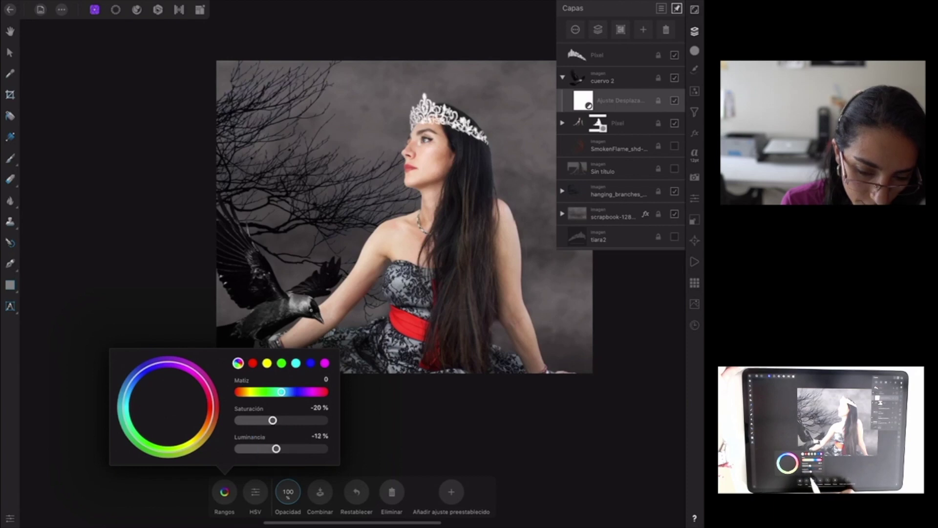
{"action": "left_click_drag", "start_coordinate": [276, 449], "coordinate": [269, 449]}
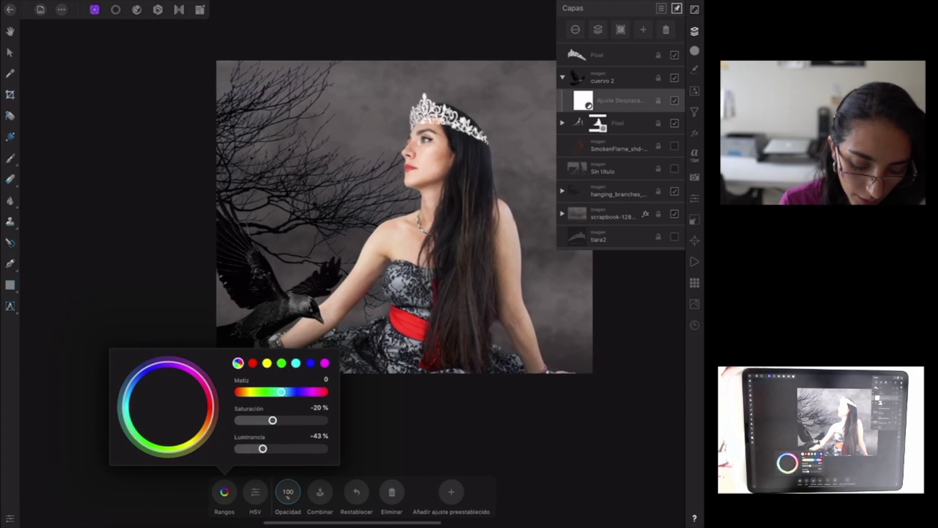
{"action": "left_click", "coordinate": [224, 492]}
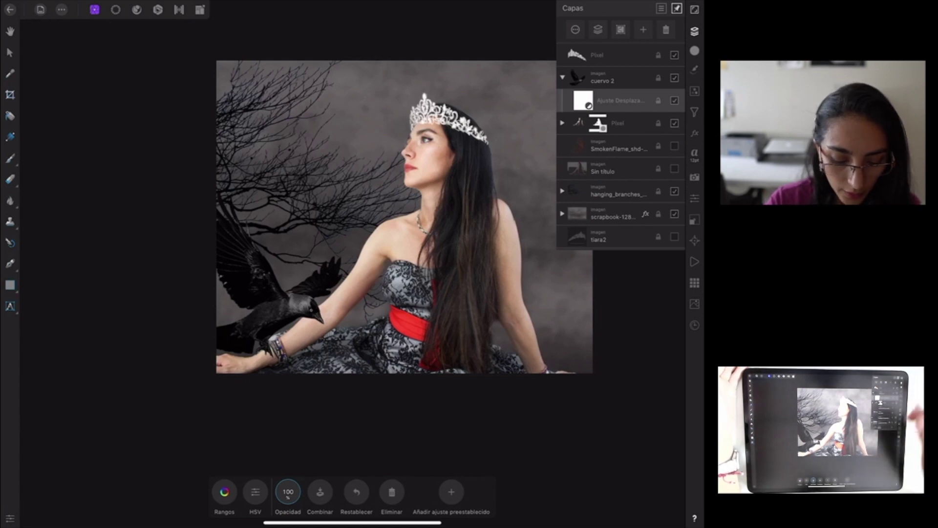
{"action": "left_click", "coordinate": [563, 77]}
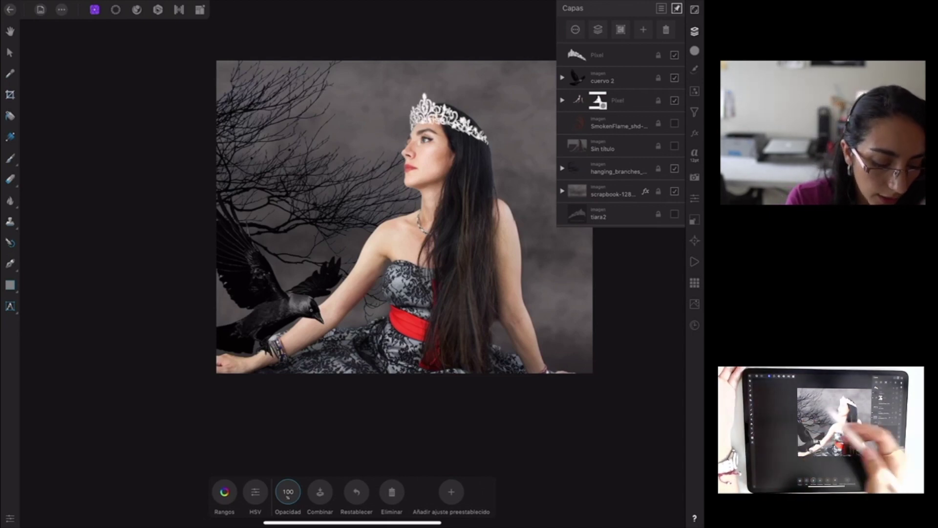
{"action": "left_click", "coordinate": [625, 100]}
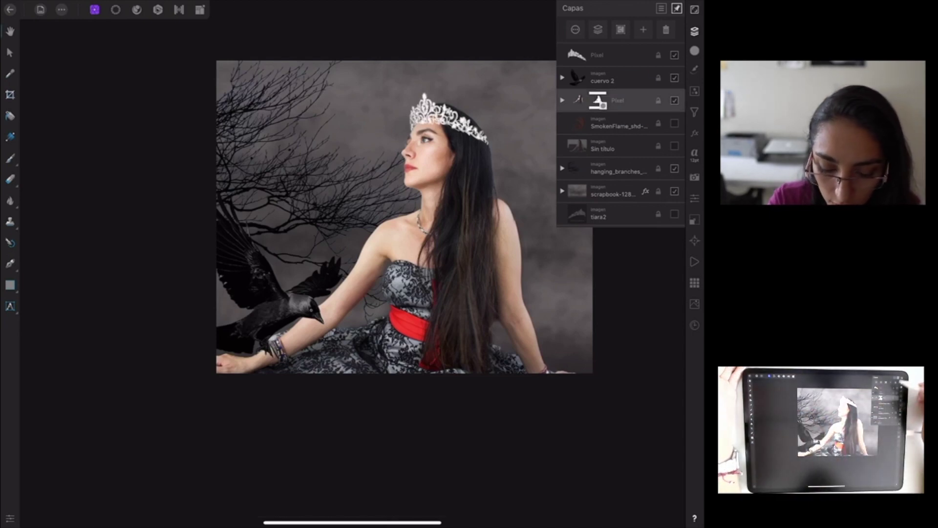
Draw an ellipse under the crow on her arm and rotate it to follow the arm
{"action": "left_click", "coordinate": [644, 29]}
{"action": "left_click", "coordinate": [611, 64]}
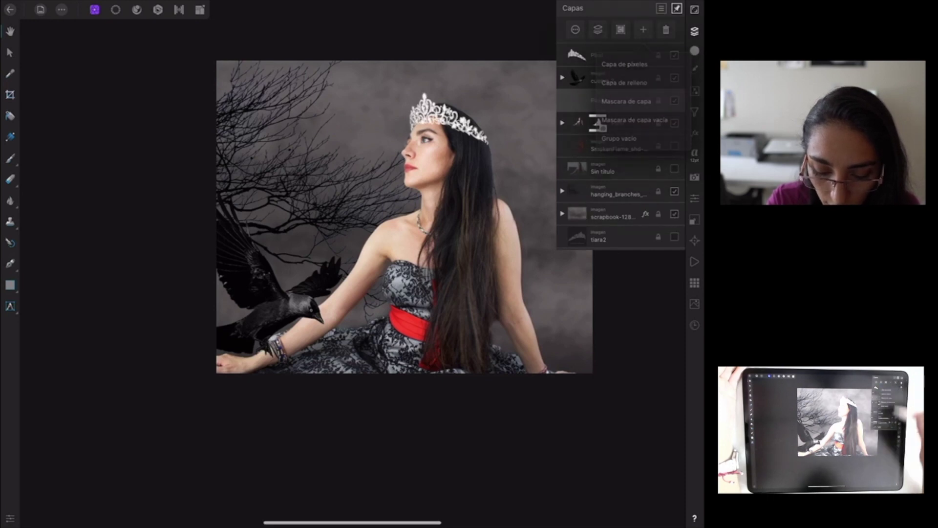
{"action": "left_click", "coordinate": [10, 285]}
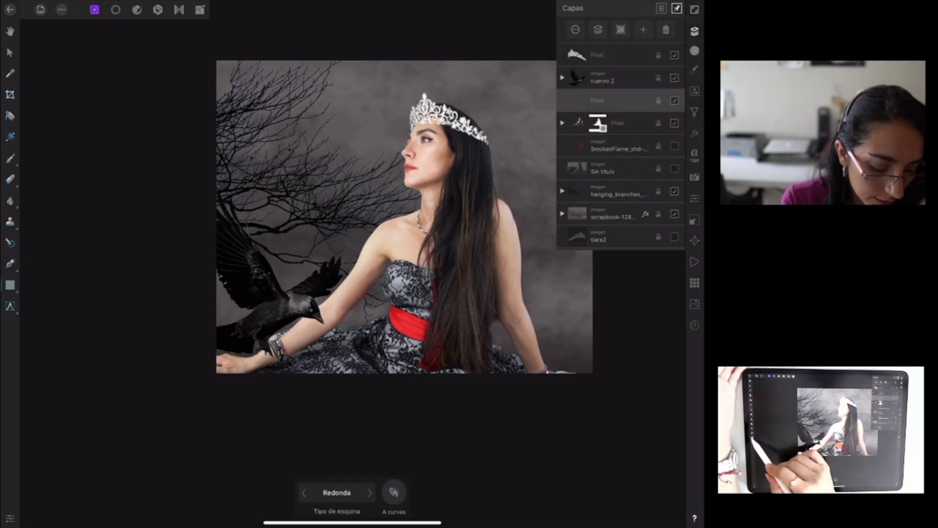
{"action": "left_click", "coordinate": [10, 285]}
{"action": "left_click", "coordinate": [56, 117]}
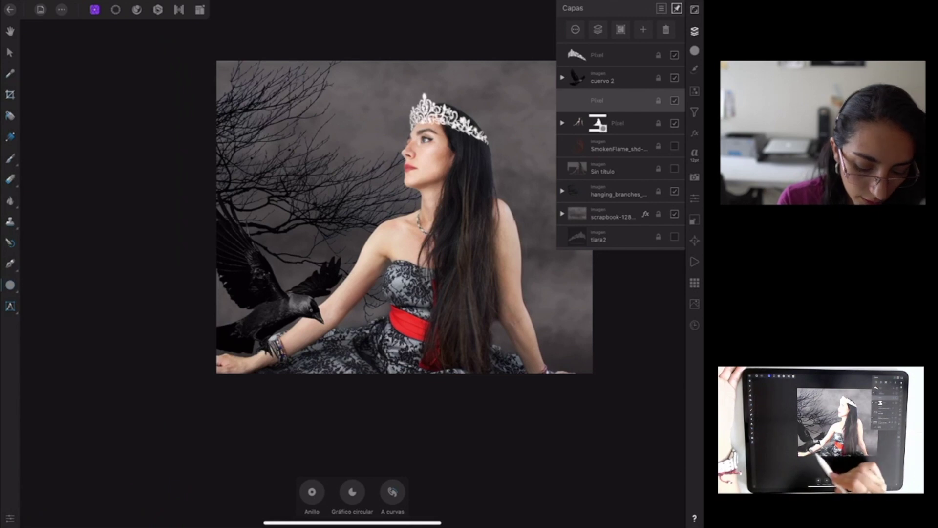
{"action": "left_click_drag", "start_coordinate": [245, 325], "coordinate": [357, 349]}
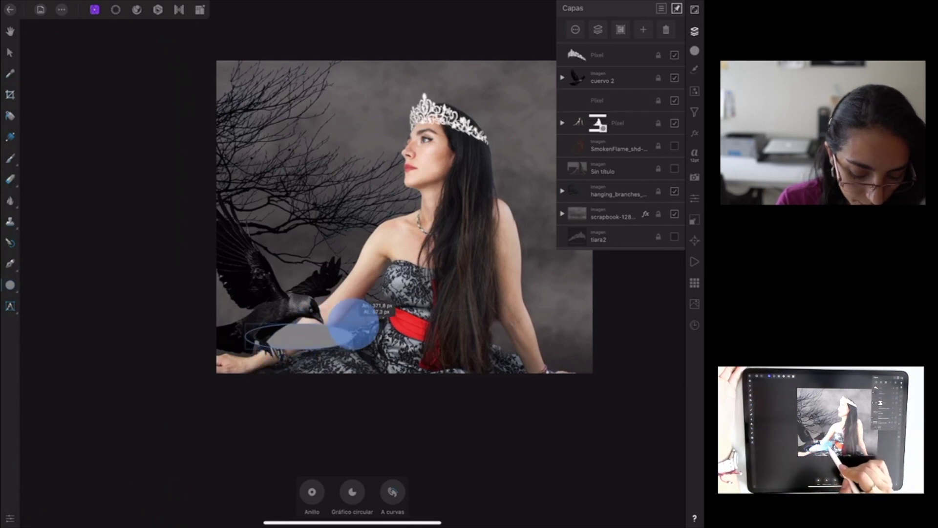
{"action": "left_click", "coordinate": [10, 52]}
{"action": "mouse_move", "coordinate": [301, 314]}
{"action": "left_mouse_down"}
{"action": "mouse_move", "coordinate": [291, 311]}
{"action": "mouse_move", "coordinate": [273, 350]}
{"action": "mouse_move", "coordinate": [257, 323]}
{"action": "left_mouse_up"}
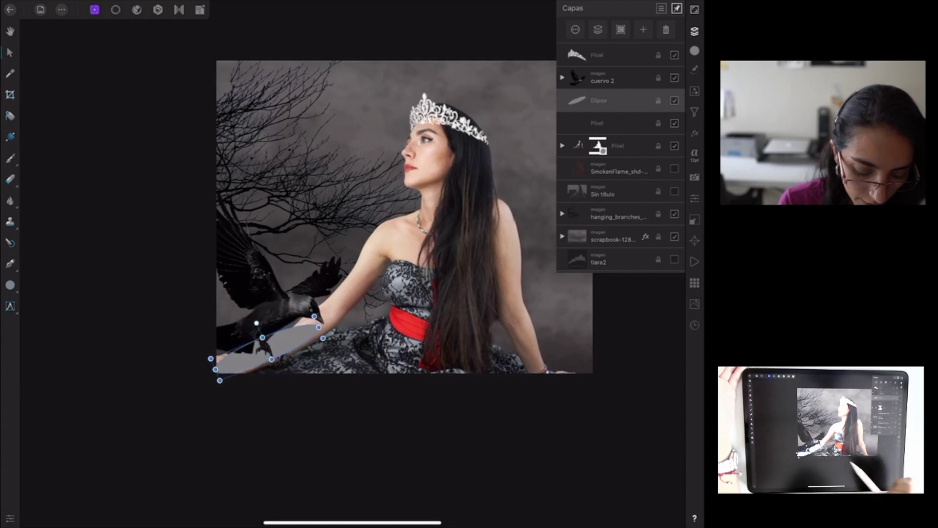
Fill the ellipse black with no outline and apply a Gaussian Blur of about 29 px
{"action": "left_click", "coordinate": [695, 51]}
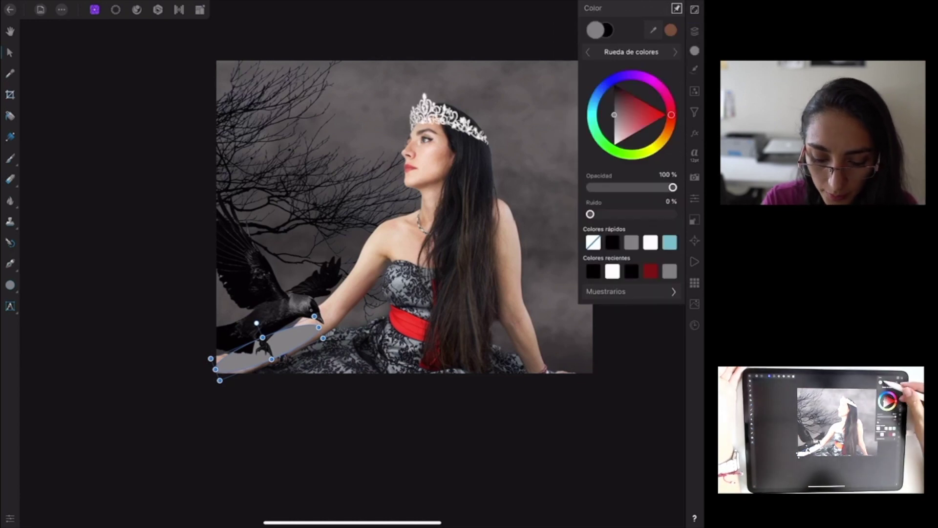
{"action": "left_click", "coordinate": [606, 28]}
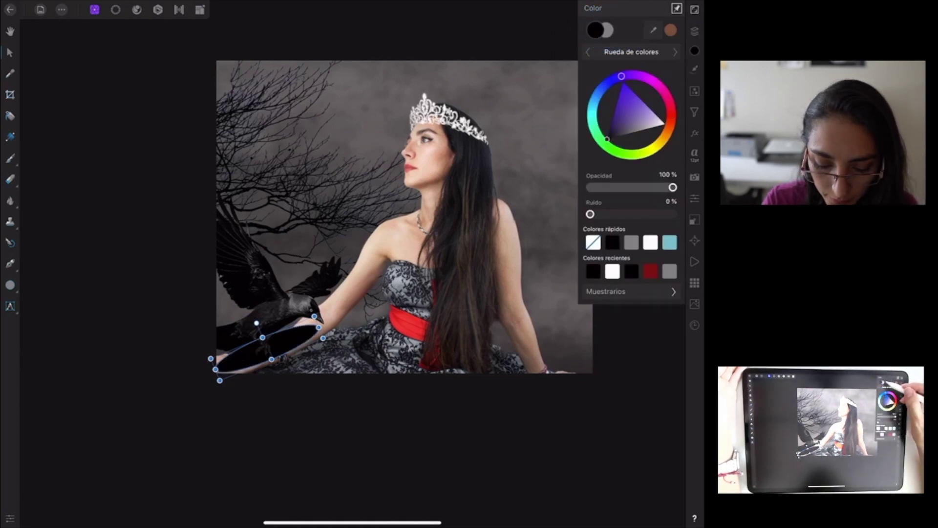
{"action": "left_click", "coordinate": [594, 242]}
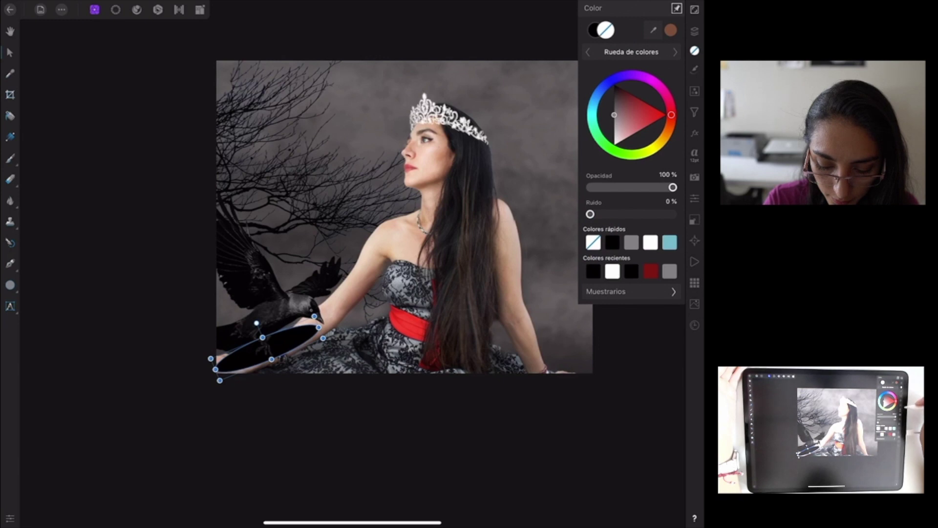
{"action": "left_click", "coordinate": [695, 133]}
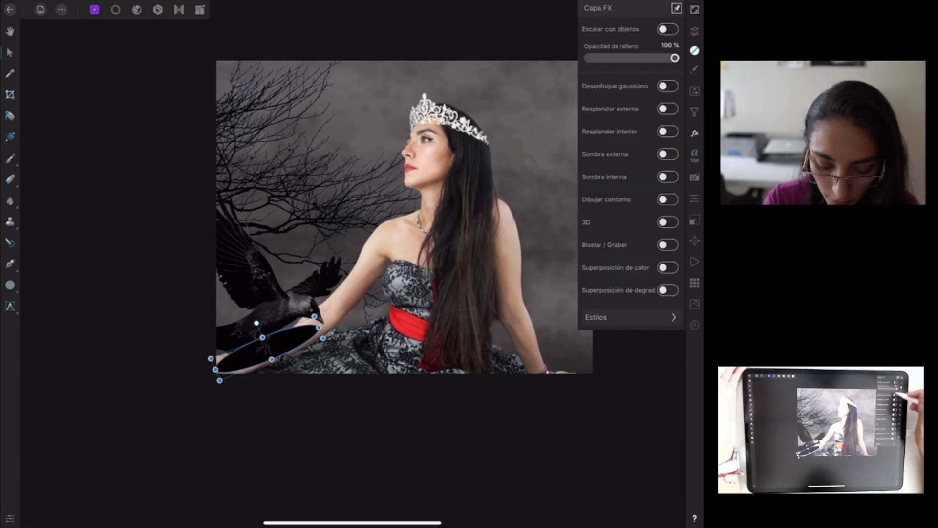
{"action": "left_click", "coordinate": [668, 86]}
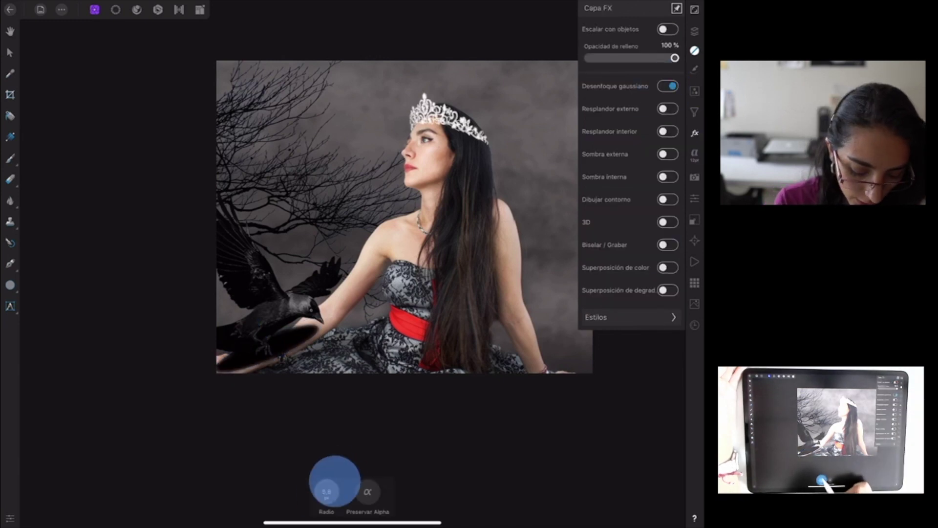
{"action": "left_click_drag", "start_coordinate": [327, 492], "coordinate": [328, 492]}
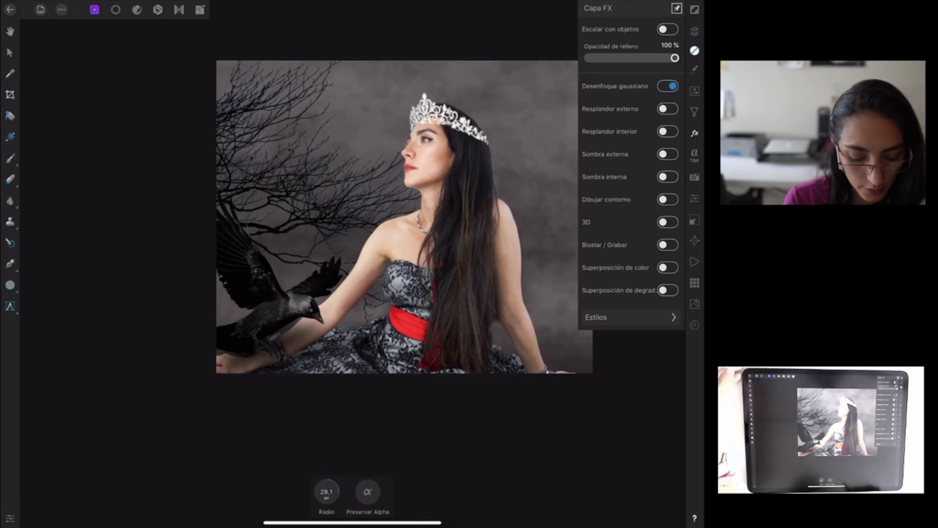
{"action": "left_click", "coordinate": [9, 52]}
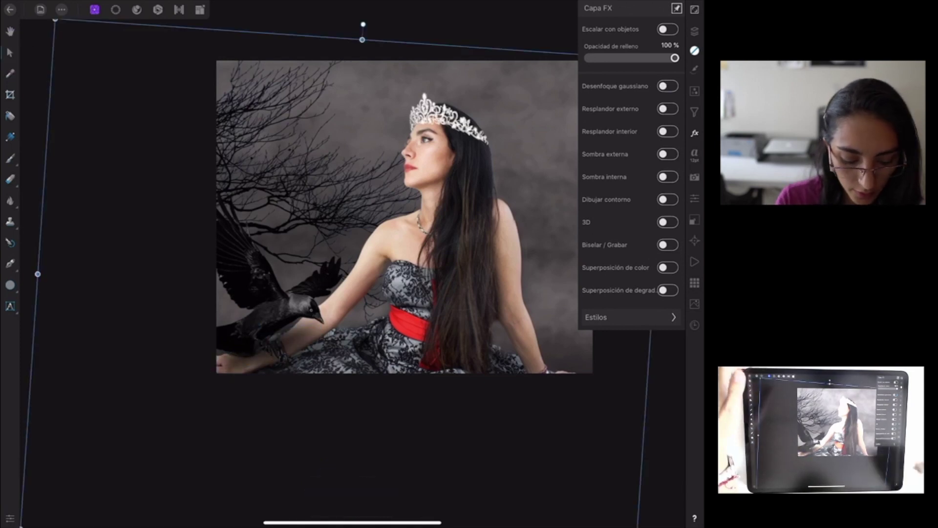
{"action": "left_click", "coordinate": [695, 32]}
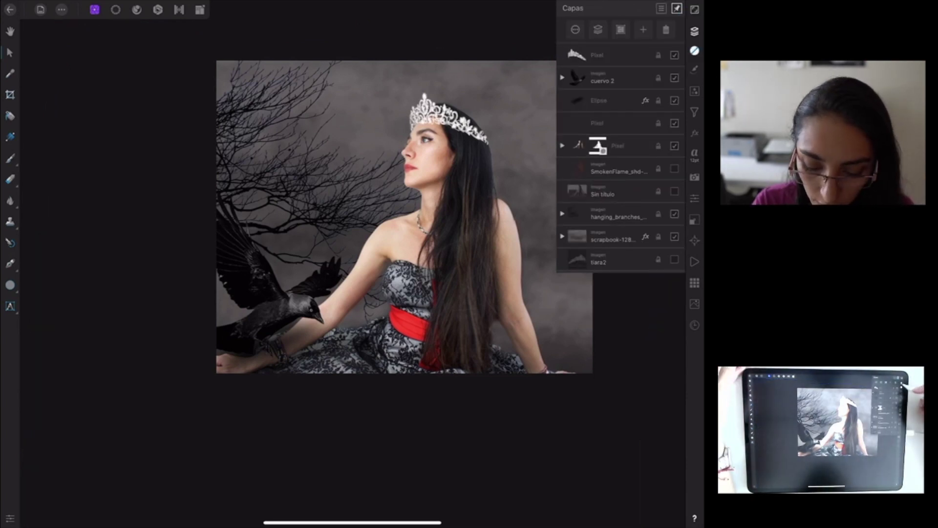
Add a new pixel layer on top and set the Paint Brush colour to white
{"action": "left_click", "coordinate": [606, 55]}
{"action": "left_click", "coordinate": [643, 29]}
{"action": "left_click", "coordinate": [625, 64]}
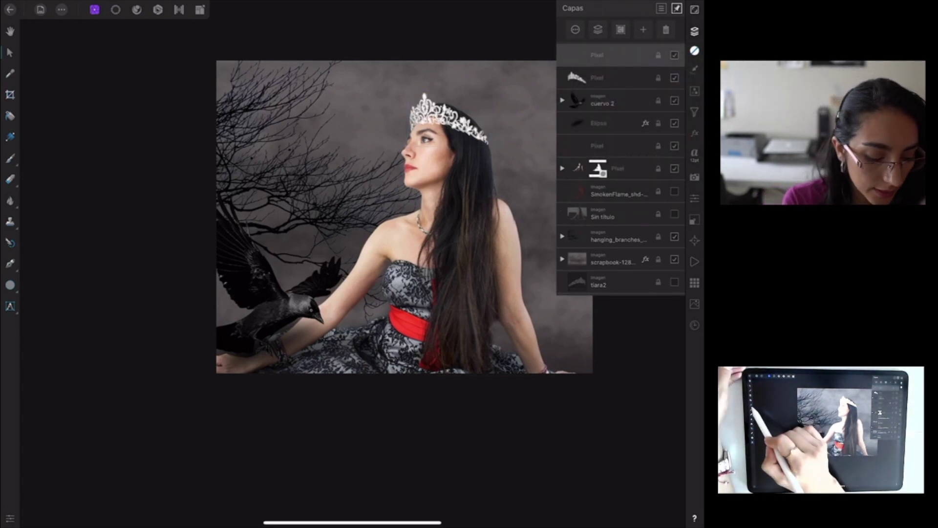
{"action": "left_click", "coordinate": [10, 157]}
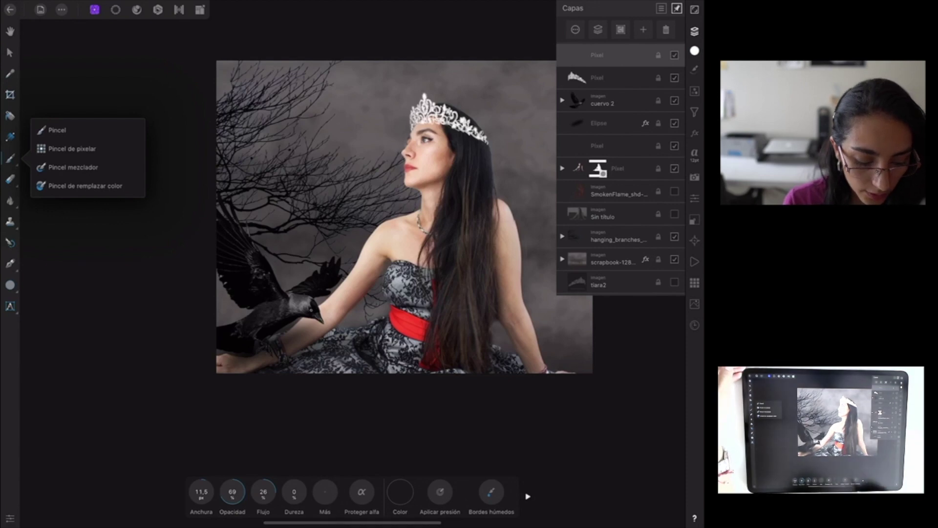
{"action": "left_click", "coordinate": [404, 497]}
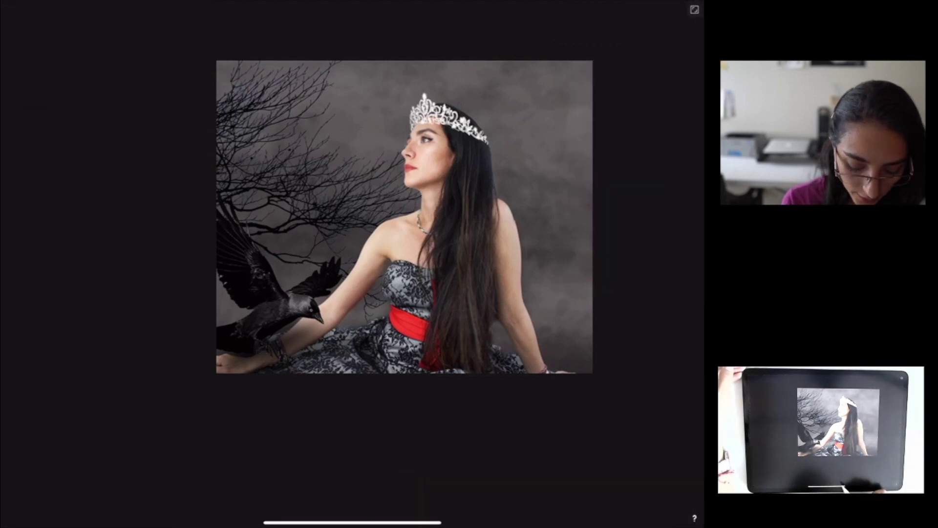
{"action": "left_click", "coordinate": [695, 10]}
{"action": "left_click", "coordinate": [400, 491]}
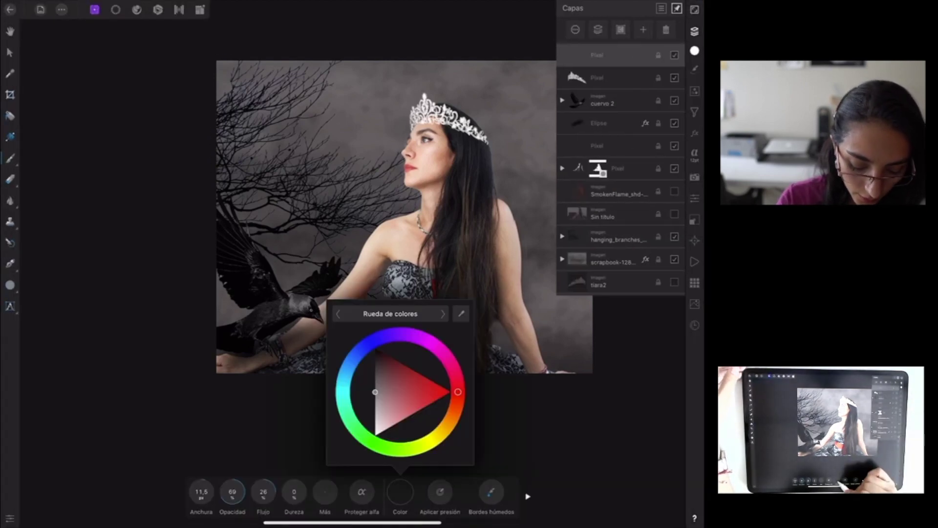
{"action": "left_click_drag", "start_coordinate": [375, 392], "coordinate": [375, 434]}
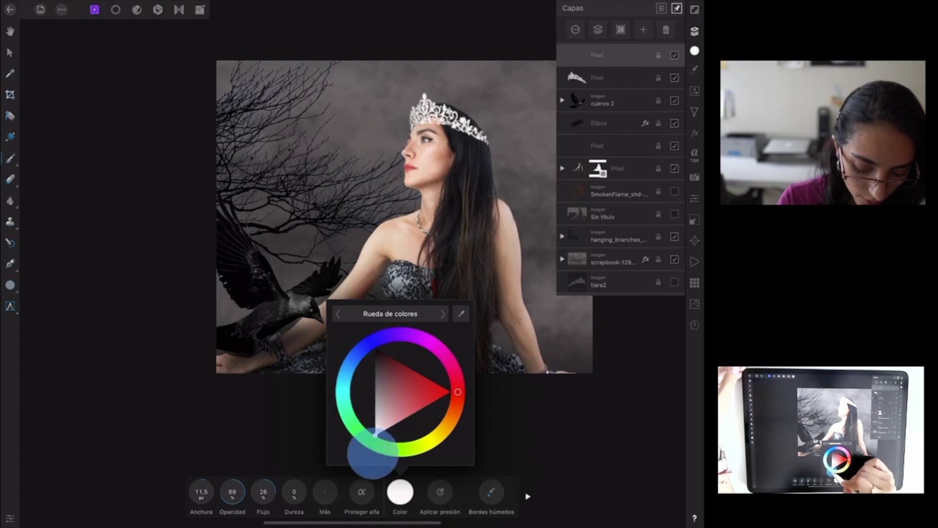
{"action": "left_click", "coordinate": [400, 491]}
Paint soft white haze over the top-left branches with a very large brush
{"action": "left_click_drag", "start_coordinate": [202, 492], "coordinate": [212, 504]}
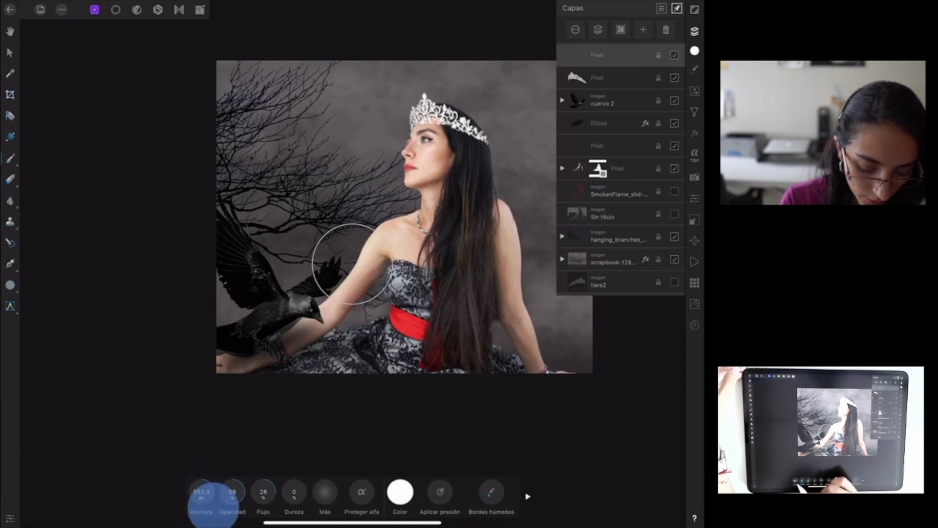
{"action": "left_click_drag", "start_coordinate": [220, 66], "coordinate": [247, 90]}
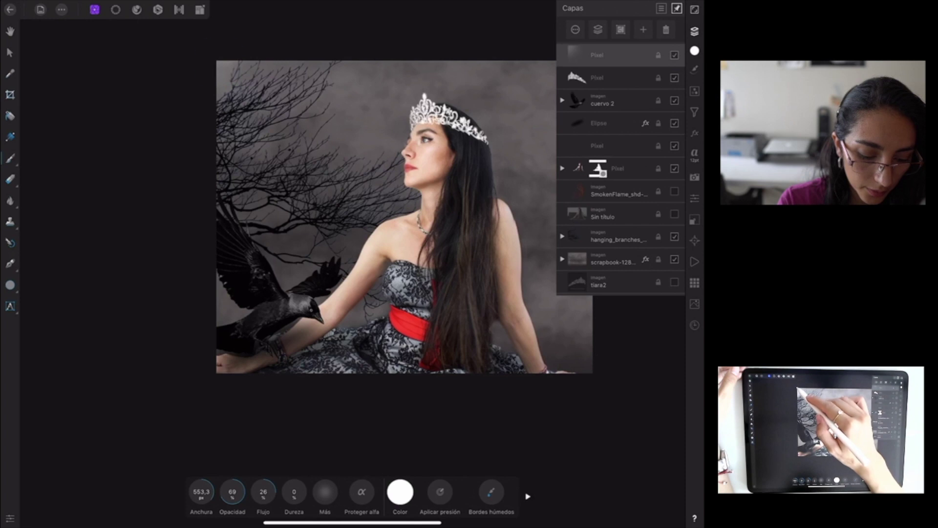
{"action": "left_click_drag", "start_coordinate": [202, 492], "coordinate": [215, 494]}
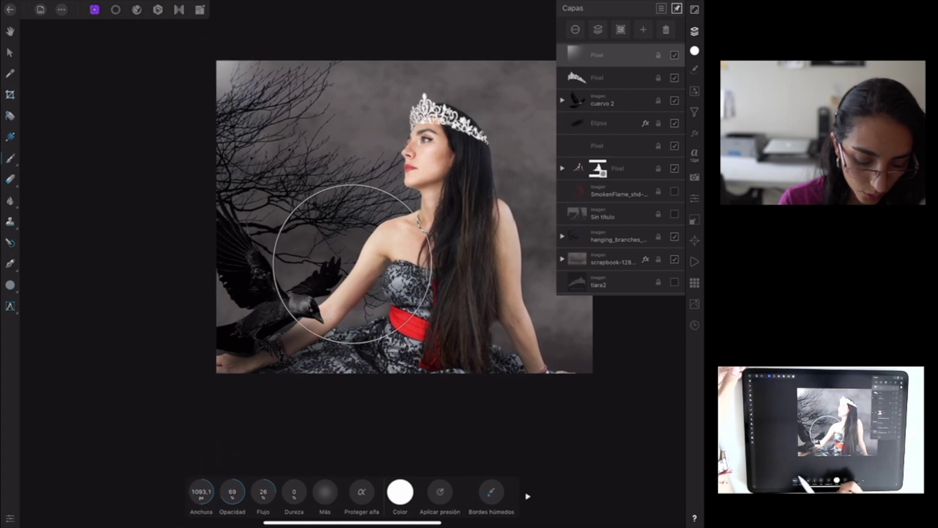
{"action": "left_click_drag", "start_coordinate": [220, 63], "coordinate": [242, 88]}
{"action": "left_click_drag", "start_coordinate": [201, 492], "coordinate": [211, 491]}
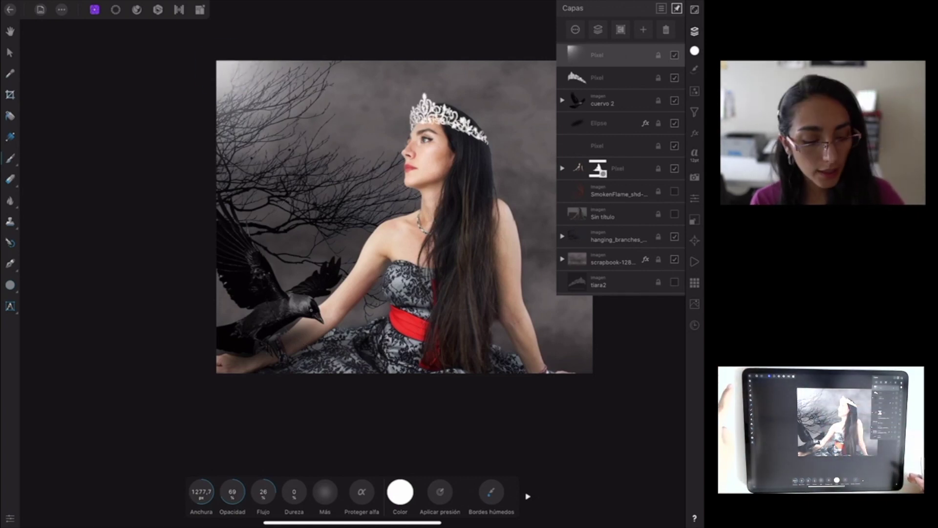
Scale the haze layer larger, stretching it wider and past the top edge
{"action": "left_click", "coordinate": [10, 52]}
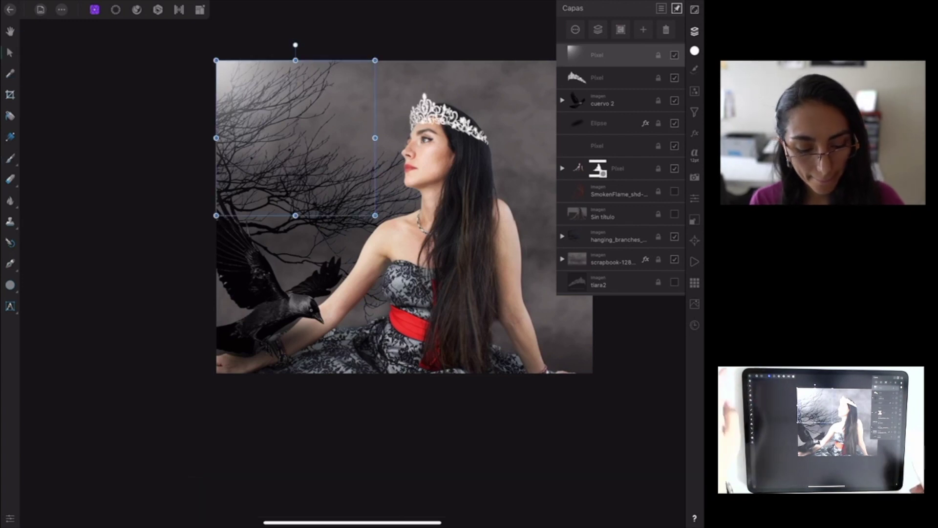
{"action": "left_click_drag", "start_coordinate": [215, 218], "coordinate": [200, 242]}
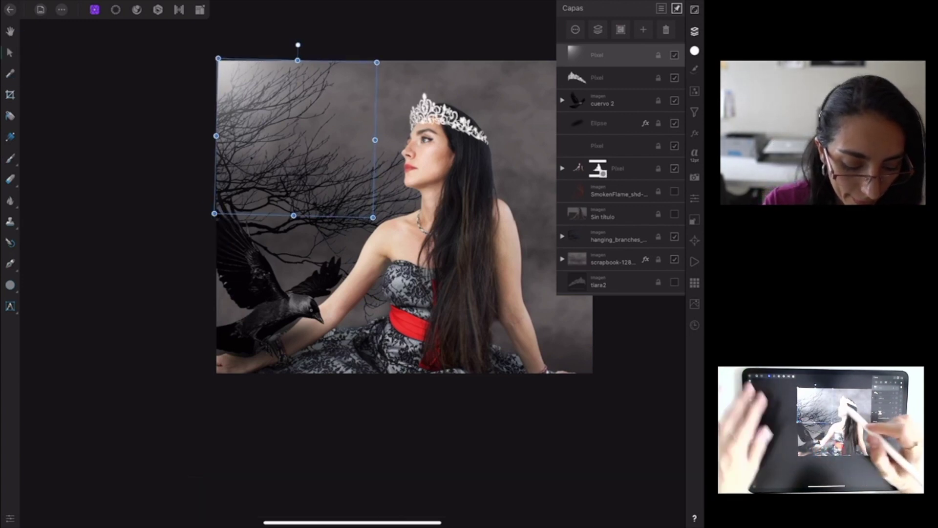
{"action": "left_click_drag", "start_coordinate": [373, 217], "coordinate": [389, 241]}
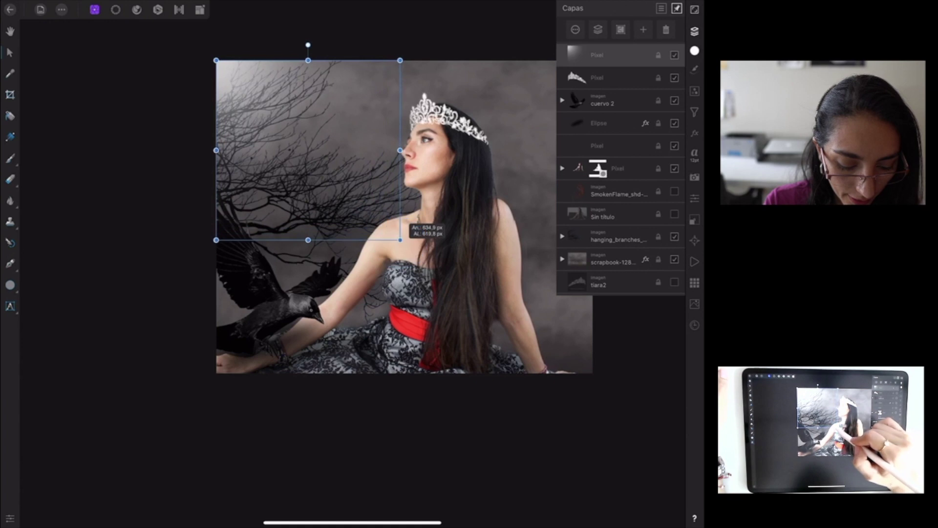
{"action": "left_click_drag", "start_coordinate": [216, 151], "coordinate": [204, 151]}
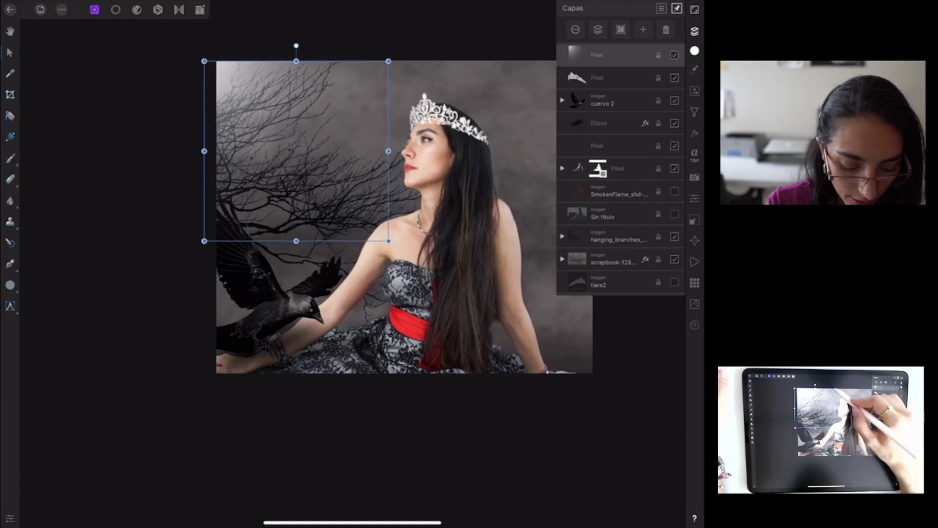
{"action": "left_click_drag", "start_coordinate": [388, 61], "coordinate": [409, 42]}
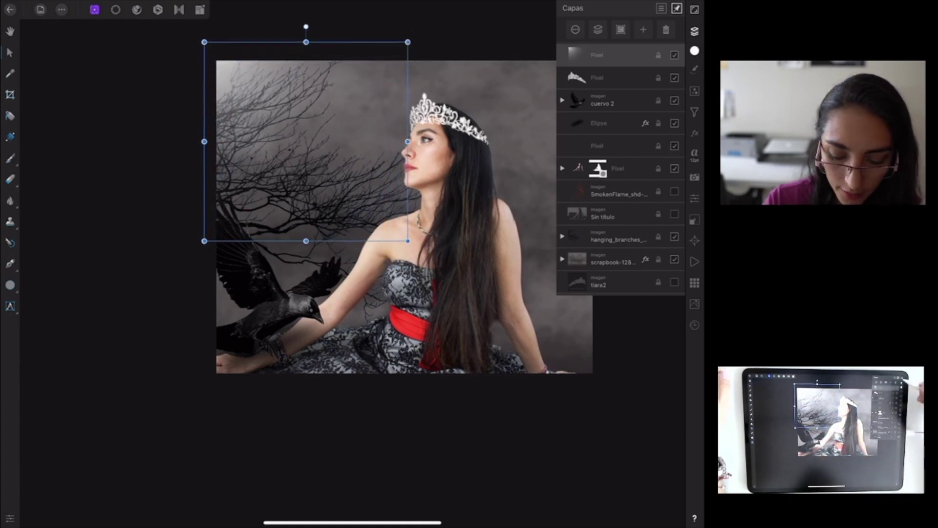
Set the haze layer's opacity to 75% and deselect
{"action": "left_click", "coordinate": [616, 55]}
{"action": "left_click_drag", "start_coordinate": [677, 61], "coordinate": [667, 61]}
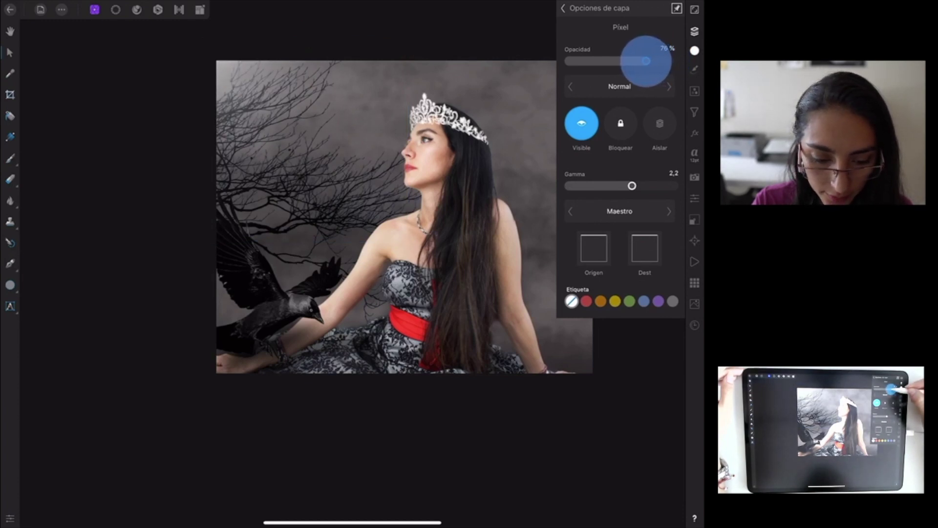
{"action": "left_click_drag", "start_coordinate": [646, 61], "coordinate": [645, 61]}
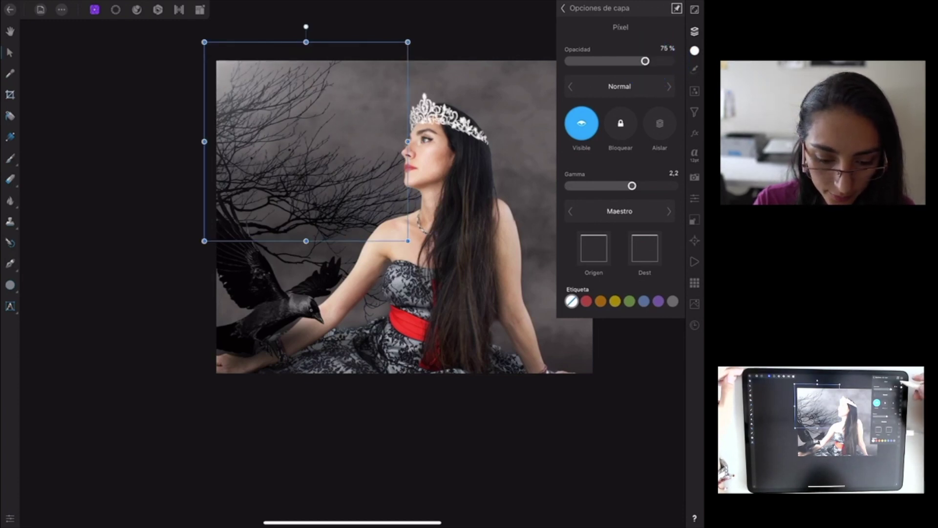
{"action": "key", "text": "ctrl+d"}
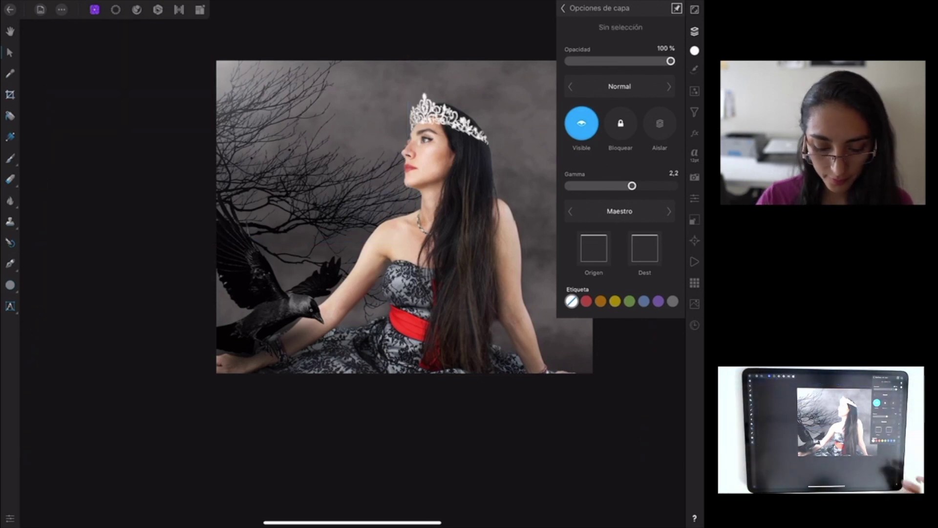
{"action": "left_click", "coordinate": [563, 7]}
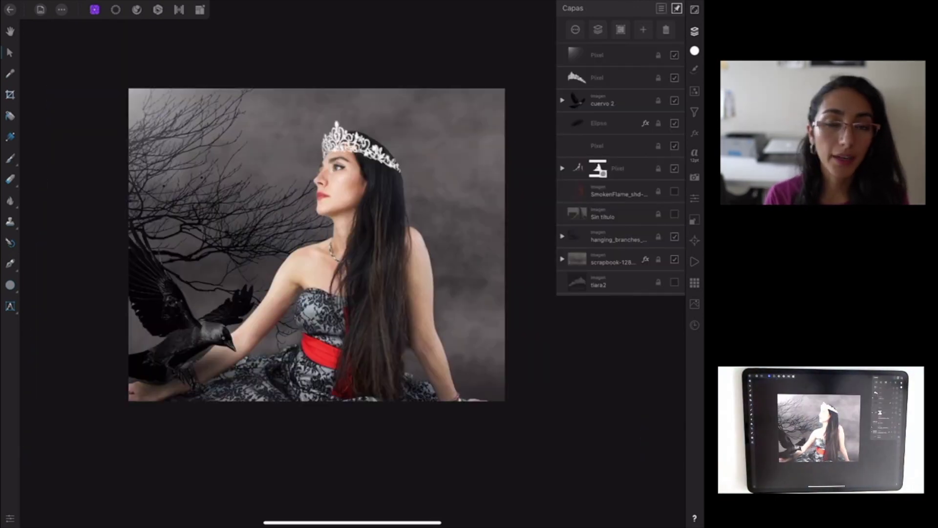
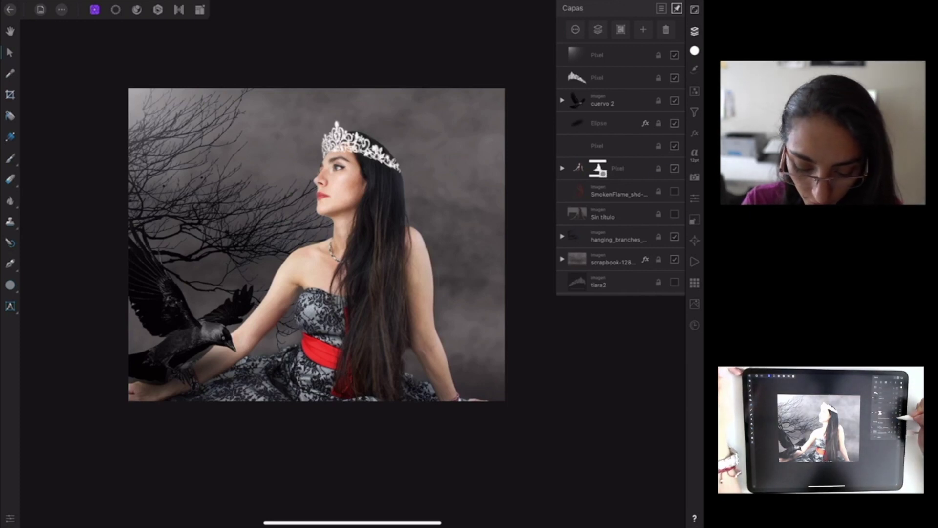
Show and duplicate the SmokenFlame layer, then clip the copy into the woman's Pixel group
{"action": "left_click", "coordinate": [675, 191]}
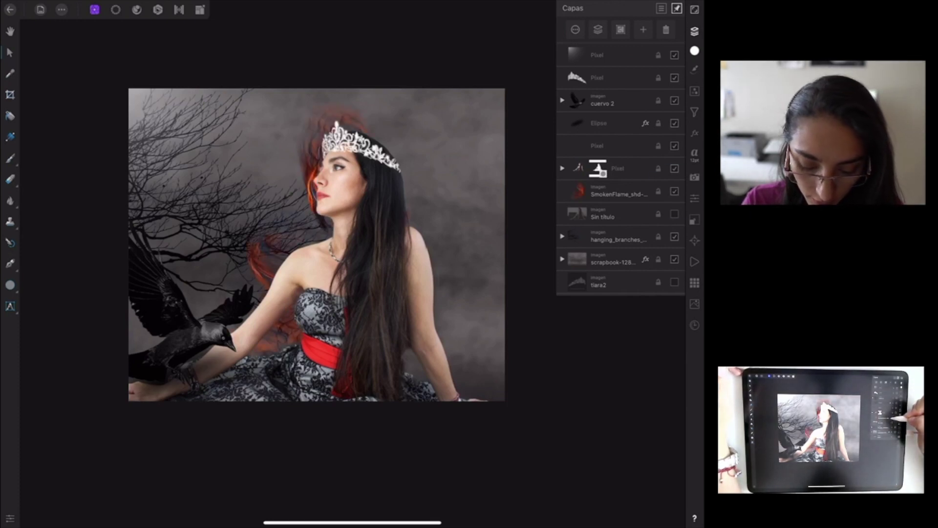
{"action": "left_click", "coordinate": [618, 193]}
{"action": "left_click", "coordinate": [62, 9]}
{"action": "left_click", "coordinate": [82, 31]}
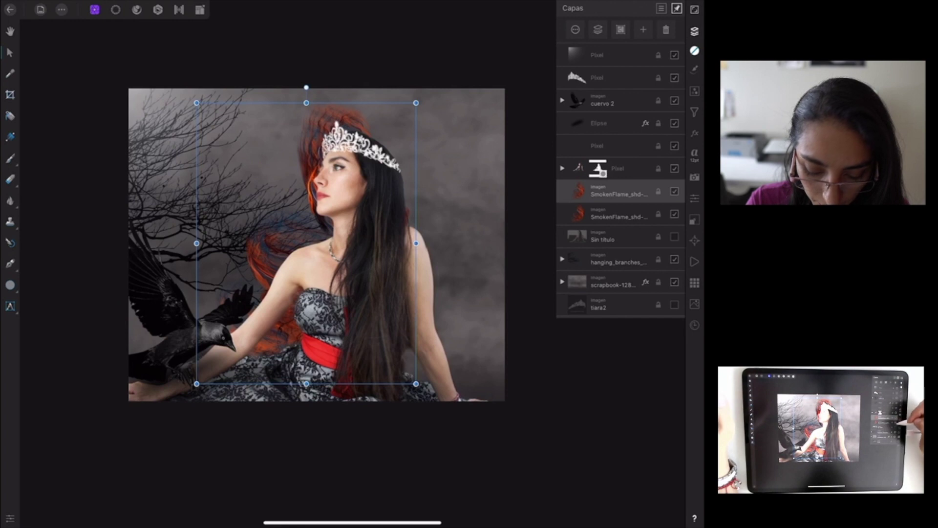
{"action": "left_click", "coordinate": [630, 194]}
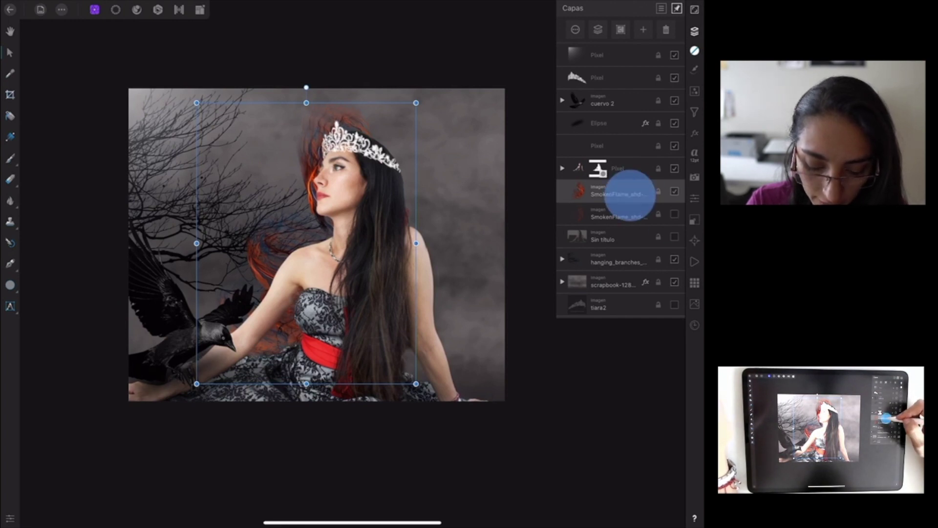
{"action": "left_click_drag", "start_coordinate": [631, 194], "coordinate": [629, 171]}
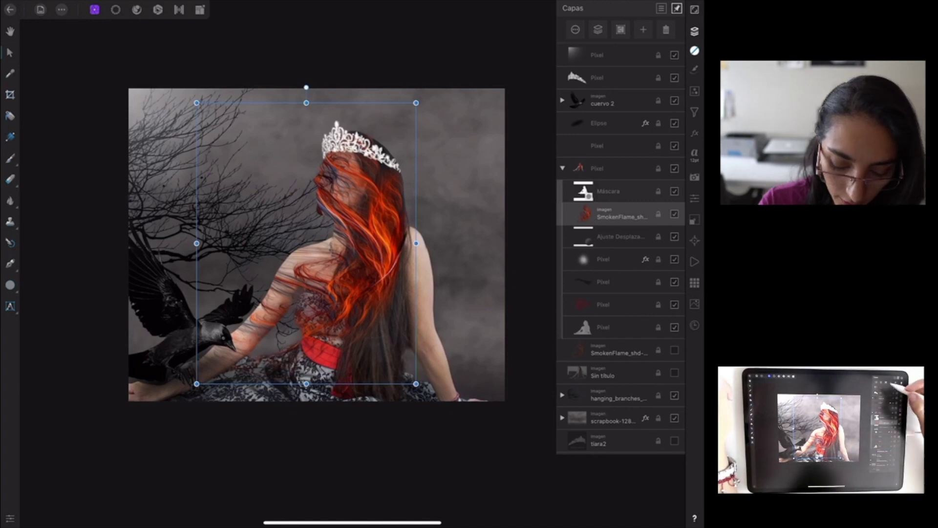
Set the flame copy's blend mode to Superposición
{"action": "left_click", "coordinate": [575, 29]}
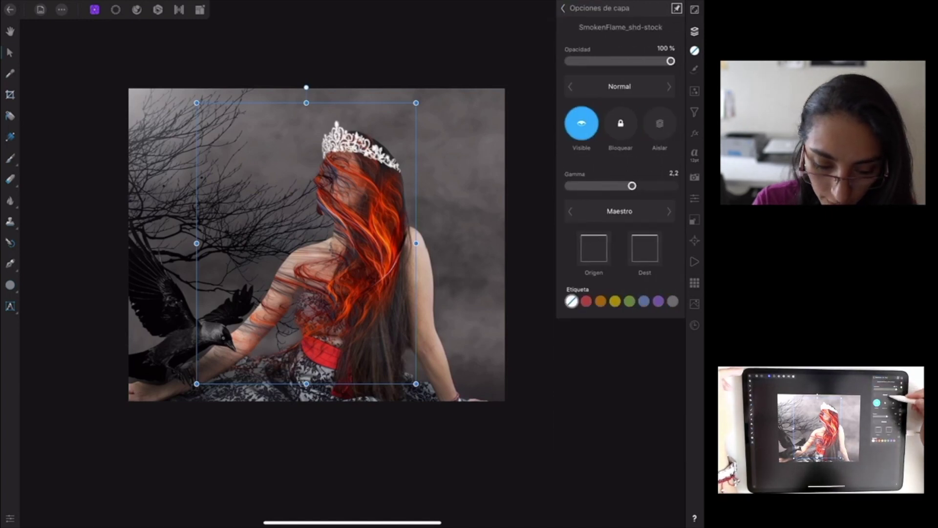
{"action": "left_click", "coordinate": [619, 86]}
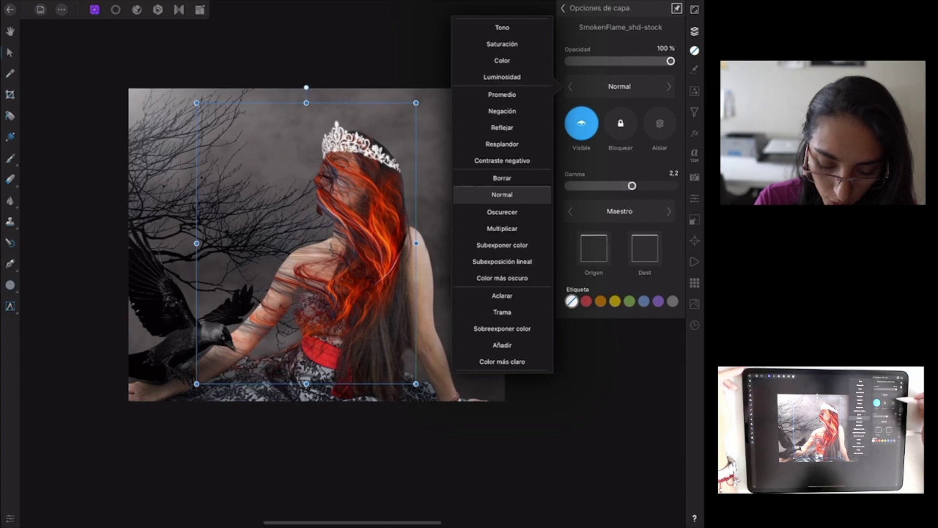
{"action": "left_click", "coordinate": [636, 86]}
{"action": "left_click", "coordinate": [620, 86]}
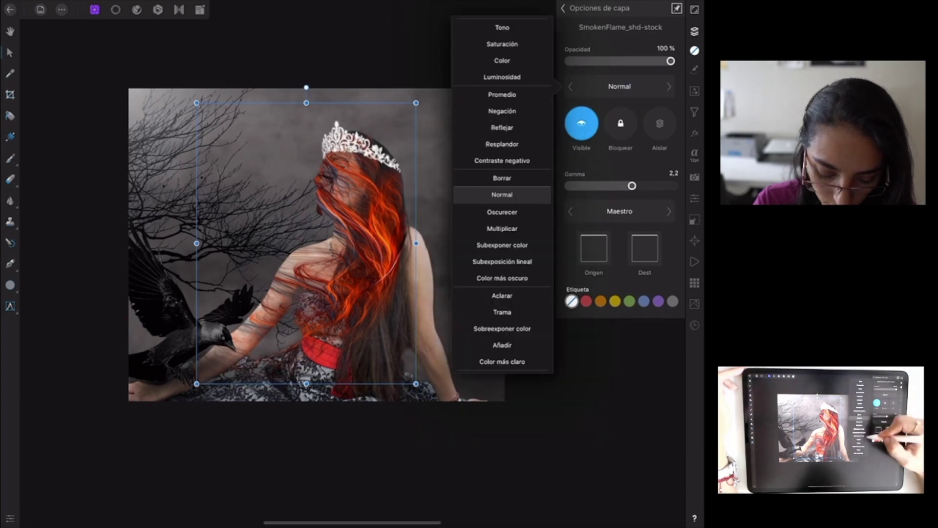
{"action": "left_click_drag", "start_coordinate": [525, 317], "coordinate": [534, 247]}
{"action": "left_click", "coordinate": [518, 313]}
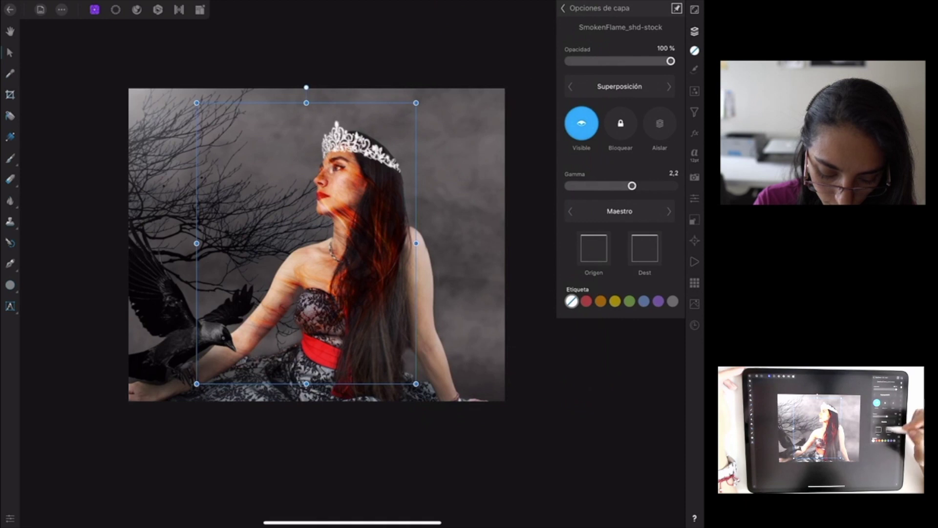
{"action": "left_click", "coordinate": [563, 8]}
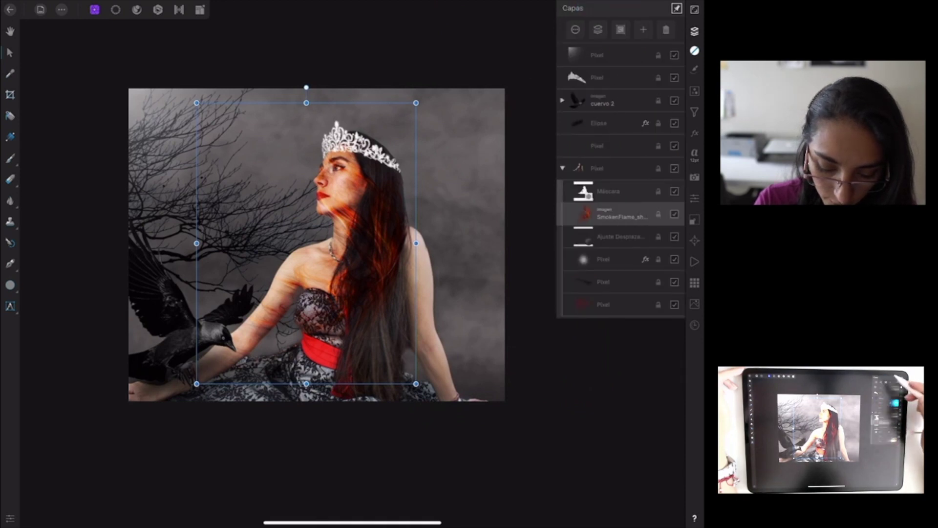
Rotate the clipped flame copy about 34° and shift it down over her hair
{"action": "mouse_move", "coordinate": [356, 272]}
{"action": "left_mouse_down"}
{"action": "mouse_move", "coordinate": [407, 288]}
{"action": "mouse_move", "coordinate": [410, 313]}
{"action": "left_mouse_up"}
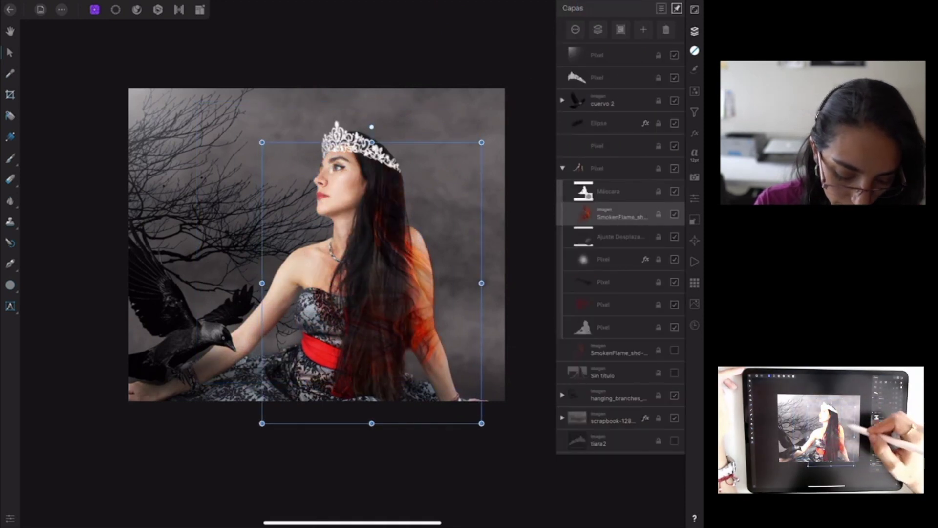
{"action": "left_click_drag", "start_coordinate": [368, 126], "coordinate": [285, 153]}
{"action": "left_click_drag", "start_coordinate": [410, 328], "coordinate": [444, 321]}
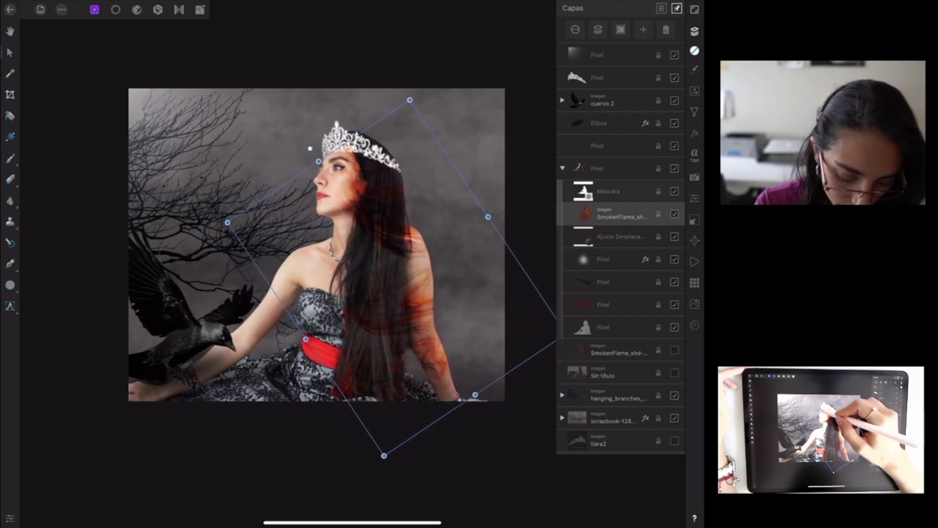
{"action": "left_click_drag", "start_coordinate": [310, 148], "coordinate": [291, 156]}
{"action": "left_click_drag", "start_coordinate": [403, 236], "coordinate": [408, 239]}
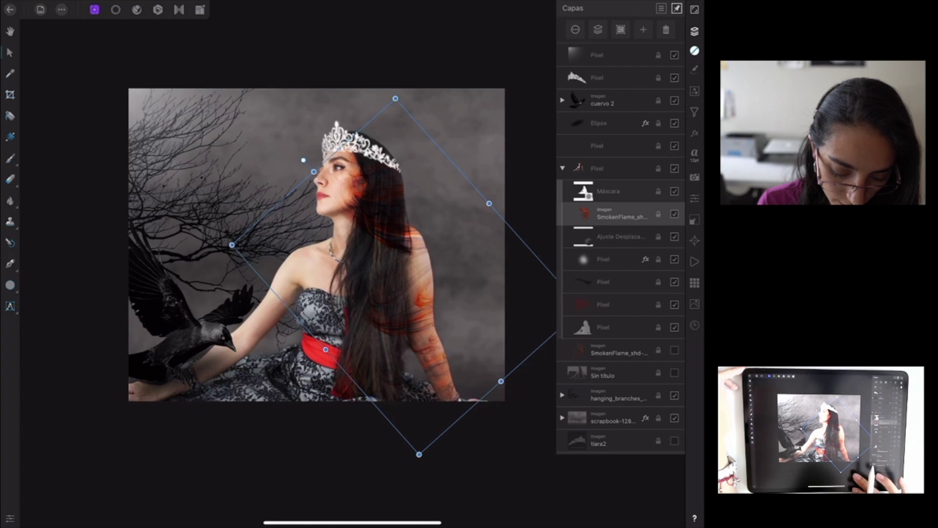
Collapse the woman's layer group and make the original SmokenFlame layer visible
{"action": "left_click", "coordinate": [611, 168]}
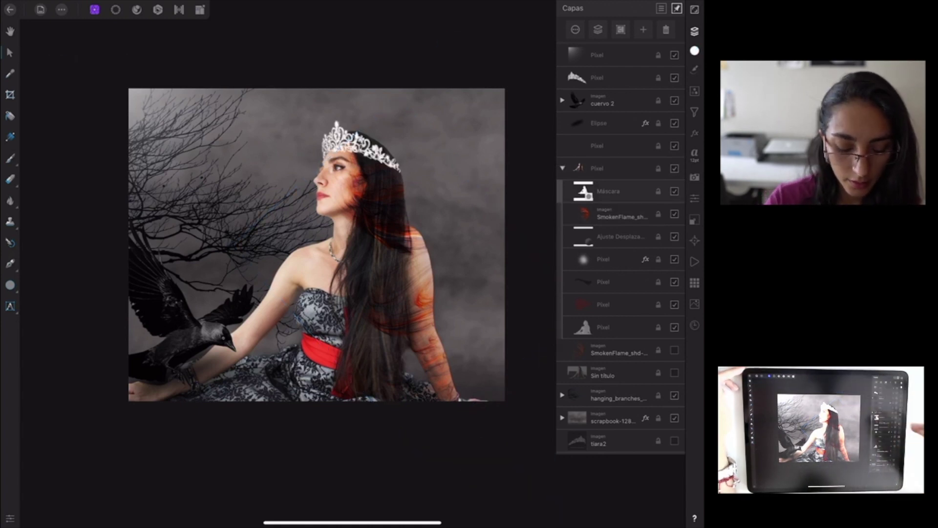
{"action": "left_click", "coordinate": [562, 168]}
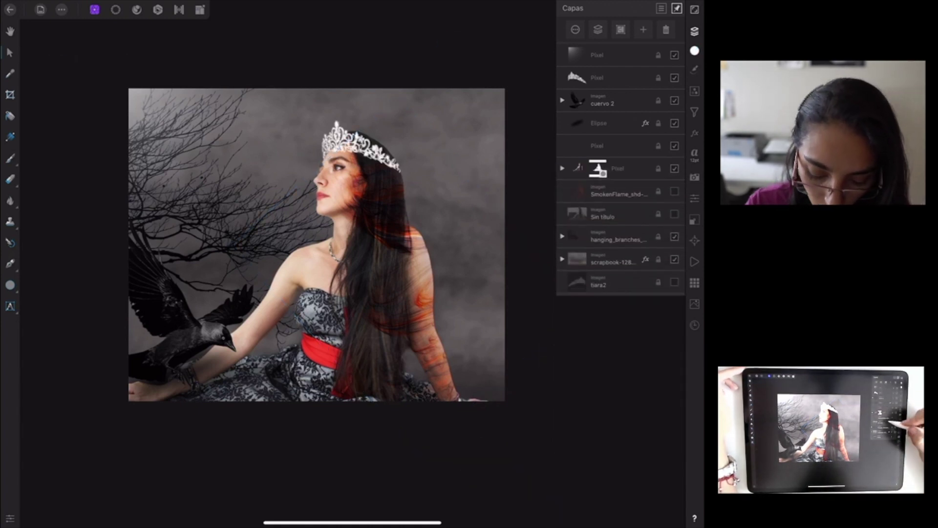
{"action": "left_click", "coordinate": [674, 191]}
Move the original SmokenFlame layer above the woman's group and right, behind her head
{"action": "left_click", "coordinate": [618, 194]}
{"action": "left_click_drag", "start_coordinate": [628, 192], "coordinate": [629, 169]}
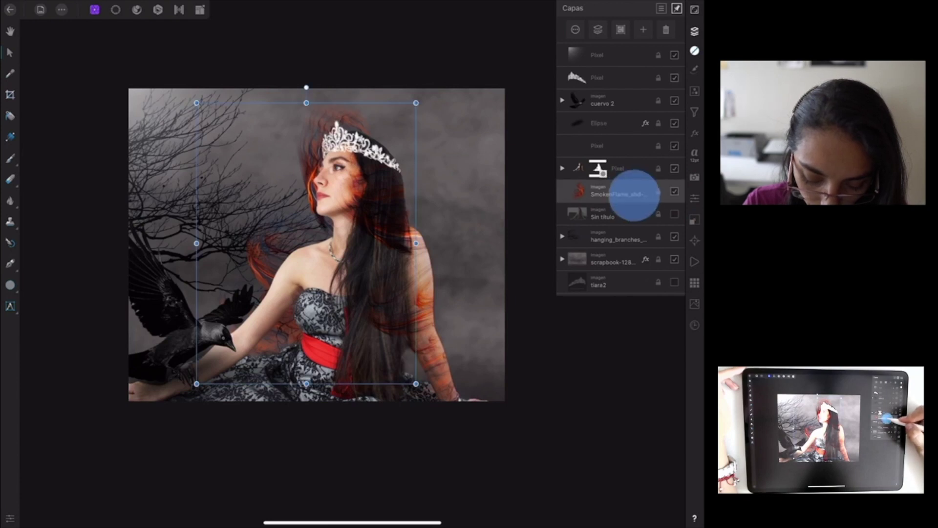
{"action": "left_click_drag", "start_coordinate": [381, 229], "coordinate": [463, 240]}
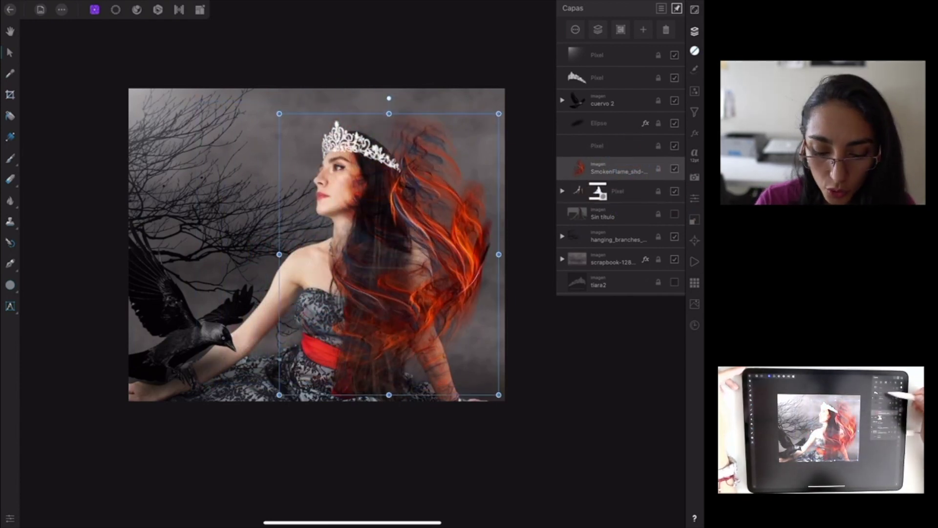
Blend the SmokenFlame layer as Superposición at about 77% opacity
{"action": "left_click", "coordinate": [618, 168]}
{"action": "left_click", "coordinate": [620, 86]}
{"action": "left_click_drag", "start_coordinate": [513, 299], "coordinate": [519, 191]}
{"action": "left_click", "coordinate": [503, 260]}
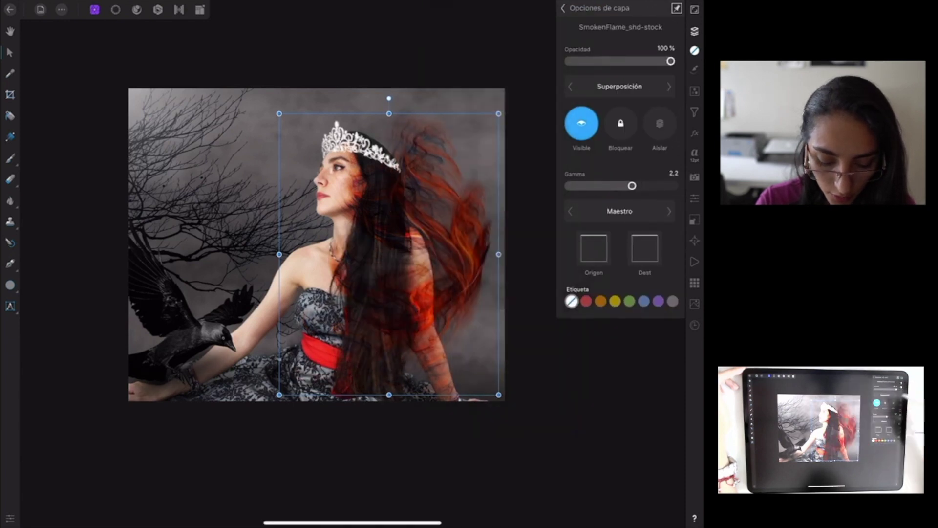
{"action": "left_click", "coordinate": [669, 63]}
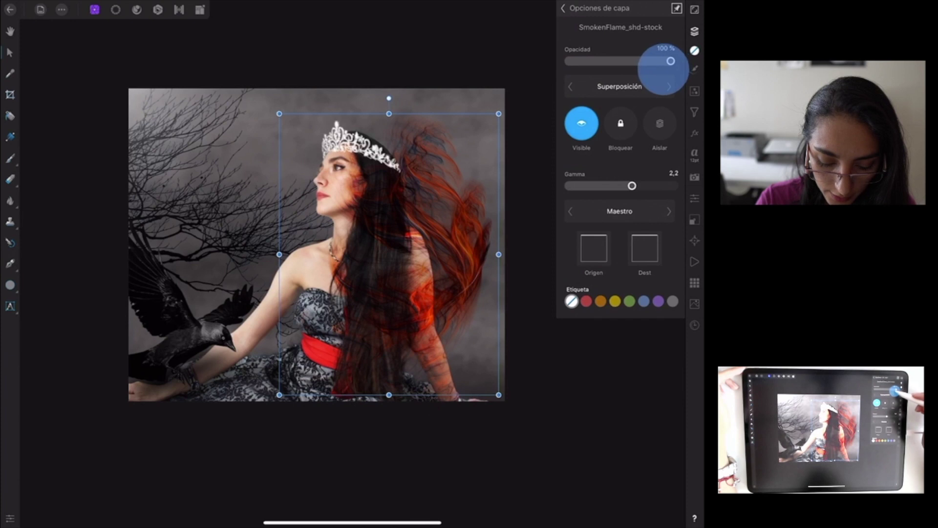
{"action": "left_click_drag", "start_coordinate": [650, 70], "coordinate": [661, 61]}
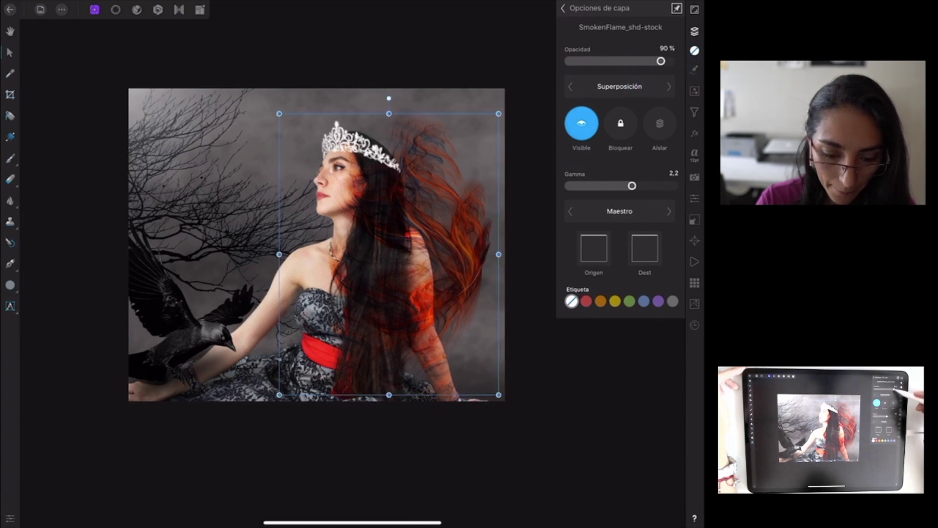
{"action": "left_click_drag", "start_coordinate": [661, 61], "coordinate": [648, 62]}
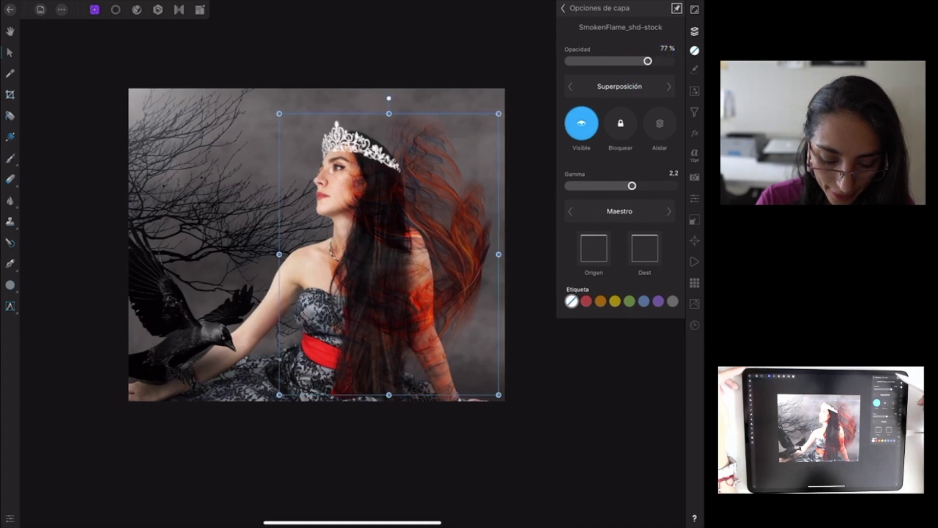
{"action": "left_click", "coordinate": [563, 8]}
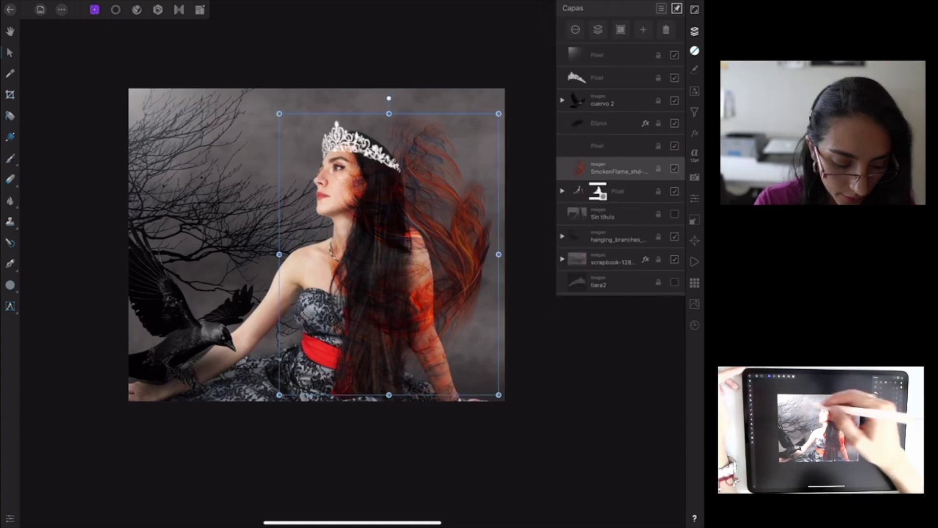
Rotate the flames nearly upright, move them down, widen to about 575 px, undoing the last move
{"action": "left_click_drag", "start_coordinate": [389, 98], "coordinate": [339, 147]}
{"action": "left_click_drag", "start_coordinate": [439, 237], "coordinate": [446, 311]}
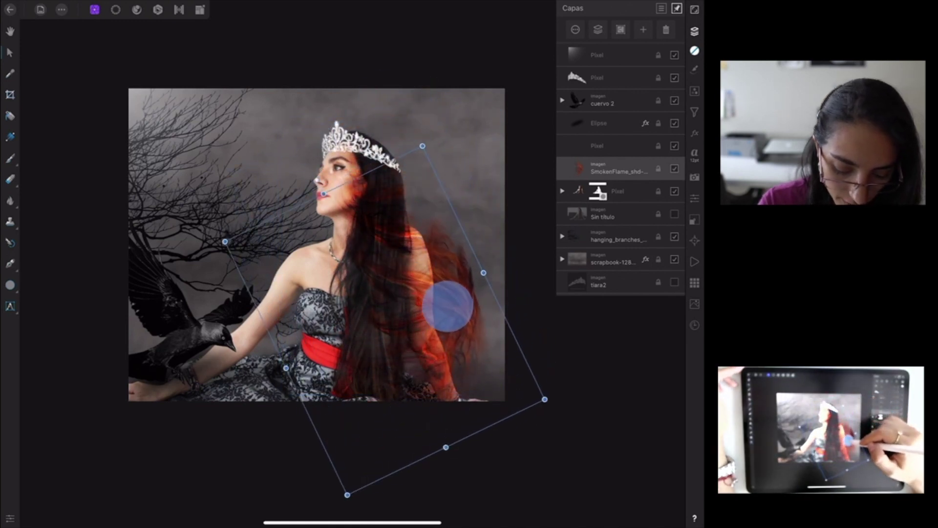
{"action": "left_click_drag", "start_coordinate": [314, 188], "coordinate": [397, 161]}
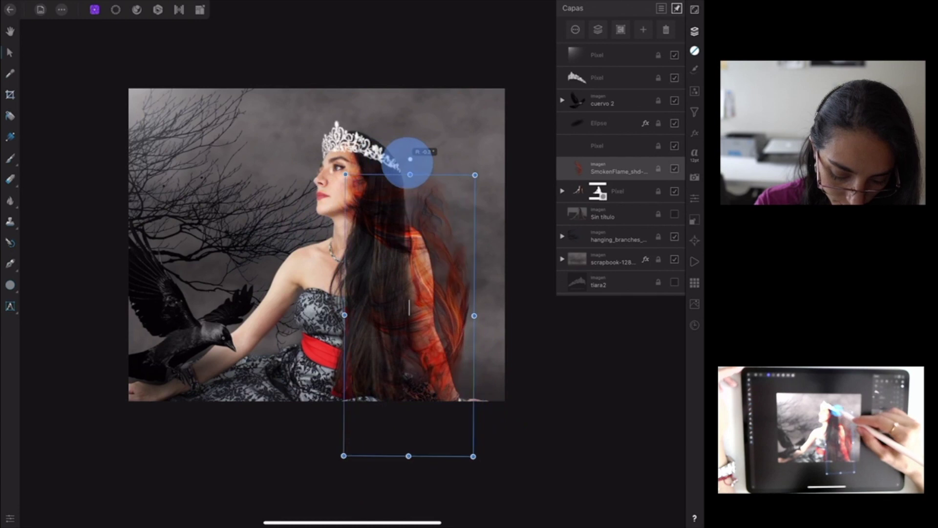
{"action": "left_click_drag", "start_coordinate": [462, 325], "coordinate": [462, 347]}
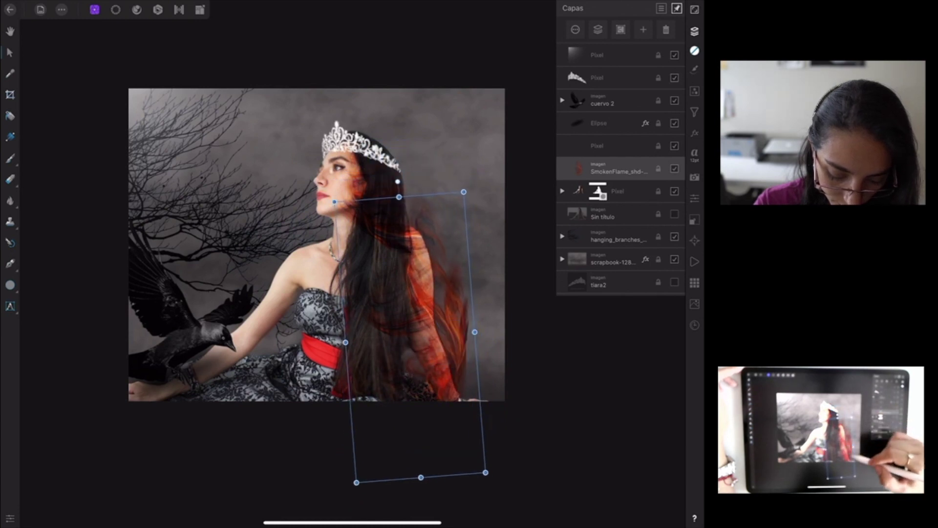
{"action": "left_click_drag", "start_coordinate": [476, 332], "coordinate": [516, 328]}
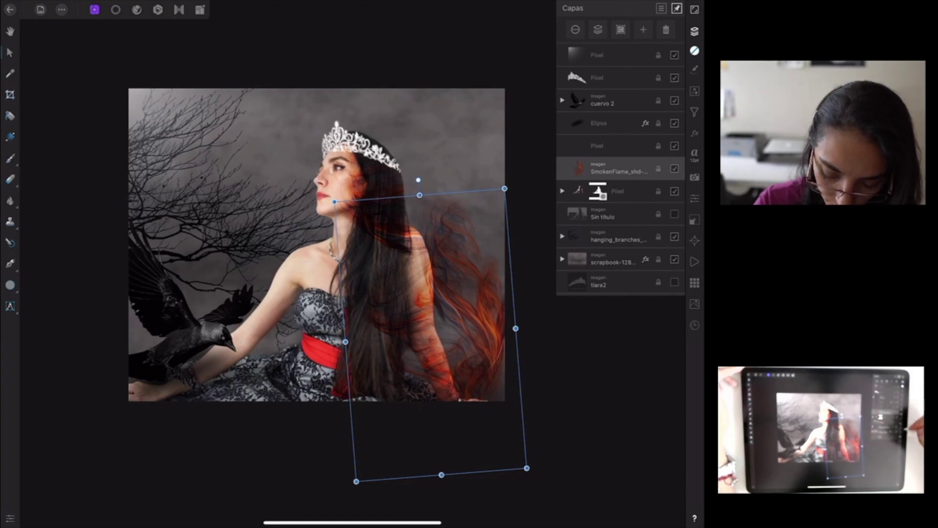
{"action": "left_click", "coordinate": [694, 220]}
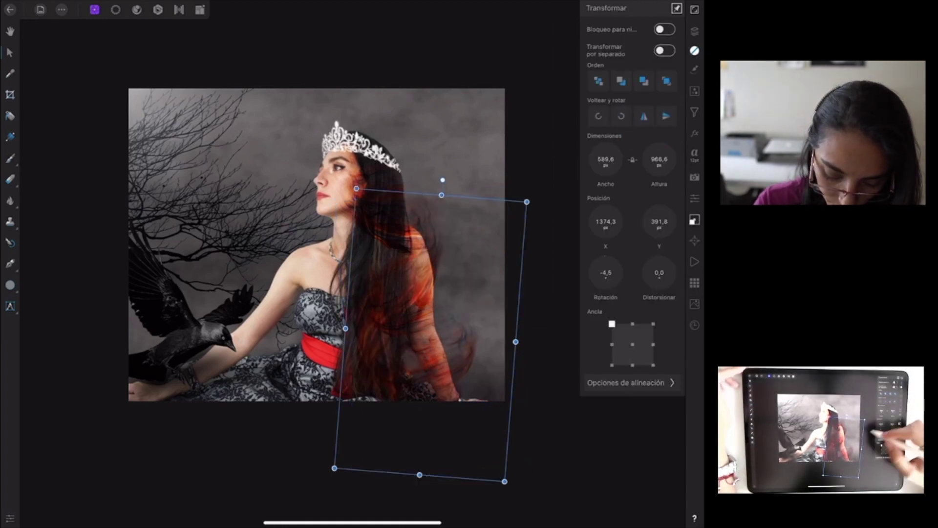
{"action": "left_click_drag", "start_coordinate": [448, 341], "coordinate": [489, 332]}
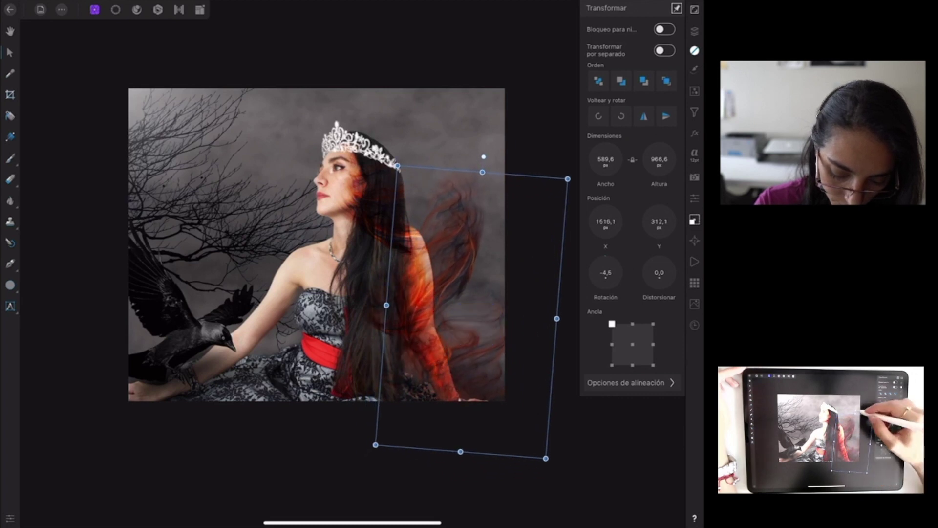
{"action": "key", "text": "ctrl+z"}
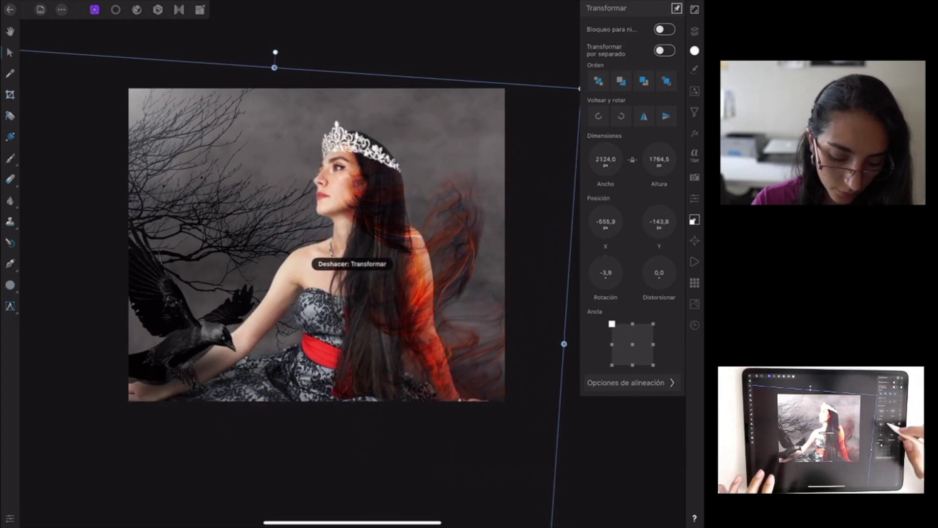
Rotate the upper SmokenFlame layer slightly and nudge it up and left
{"action": "left_click", "coordinate": [694, 31]}
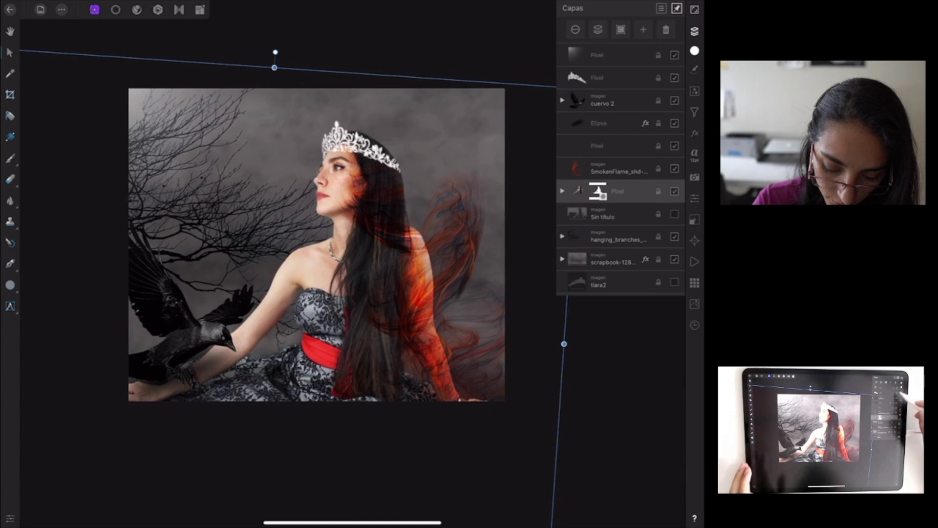
{"action": "left_click", "coordinate": [618, 168]}
{"action": "left_click_drag", "start_coordinate": [482, 158], "coordinate": [456, 157]}
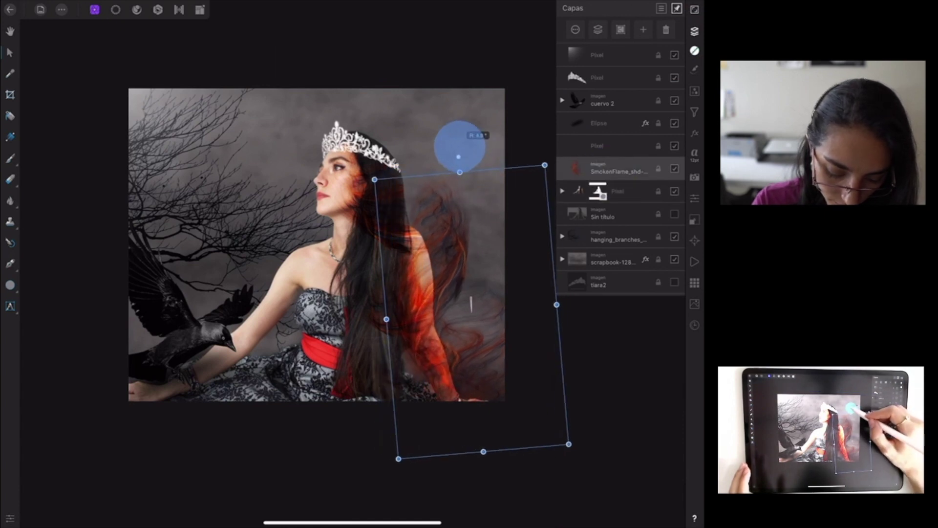
{"action": "left_click_drag", "start_coordinate": [441, 260], "coordinate": [429, 251]}
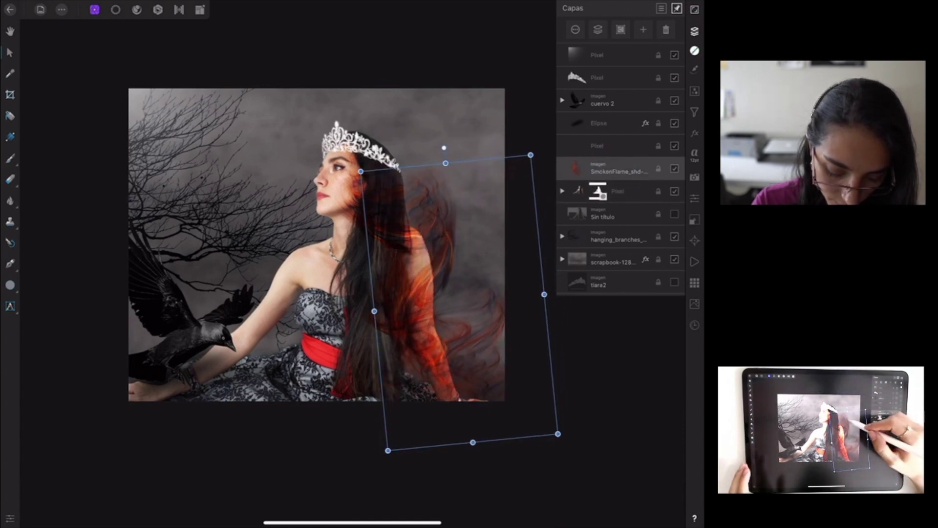
Lower the opacity of the flame copy inside the Pixel group
{"action": "left_click", "coordinate": [619, 191]}
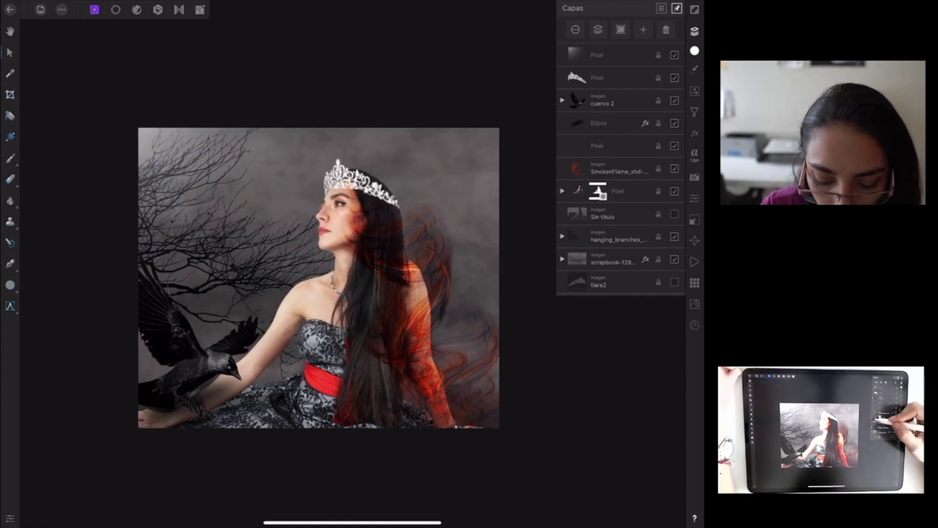
{"action": "left_click", "coordinate": [563, 191]}
{"action": "left_click", "coordinate": [618, 237]}
{"action": "left_click", "coordinate": [677, 237]}
{"action": "mouse_move", "coordinate": [672, 61]}
{"action": "left_mouse_down"}
{"action": "mouse_move", "coordinate": [594, 61]}
{"action": "mouse_move", "coordinate": [629, 60]}
{"action": "left_mouse_up"}
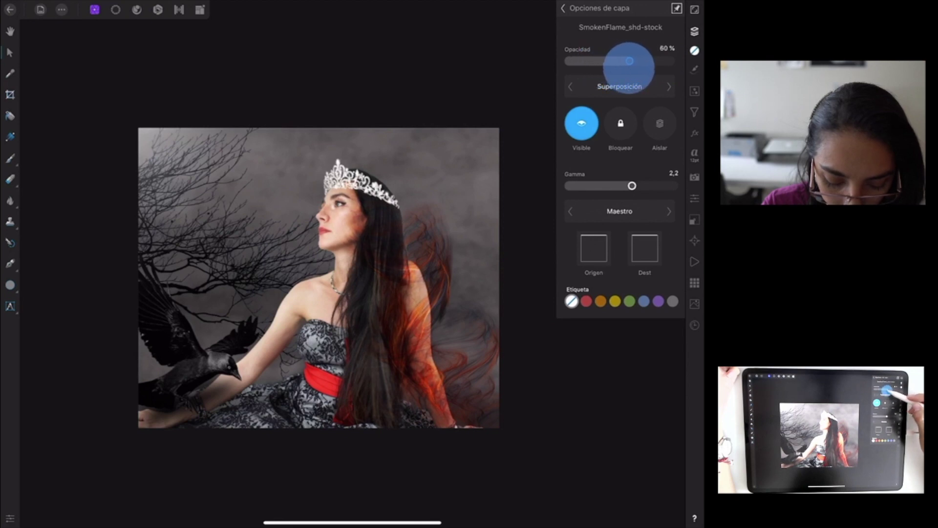
{"action": "left_click", "coordinate": [564, 8]}
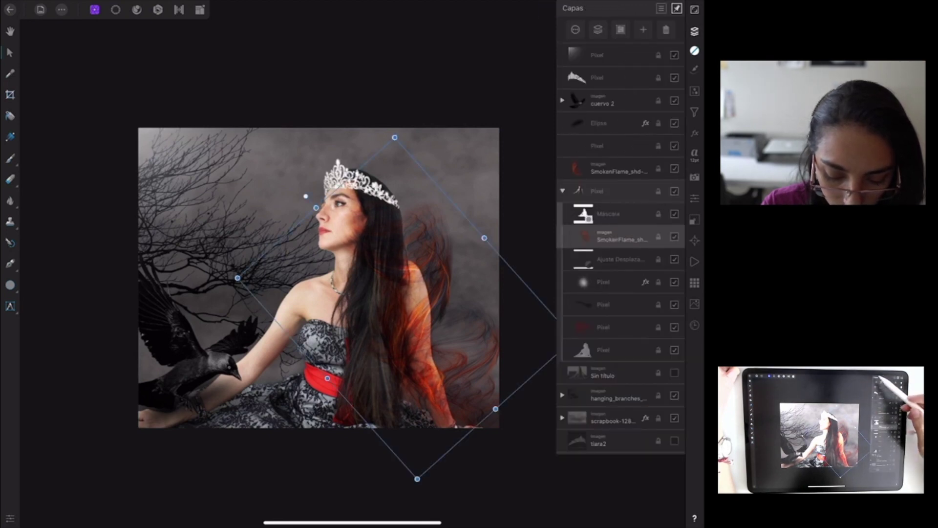
{"action": "key", "text": "ctrl+d"}
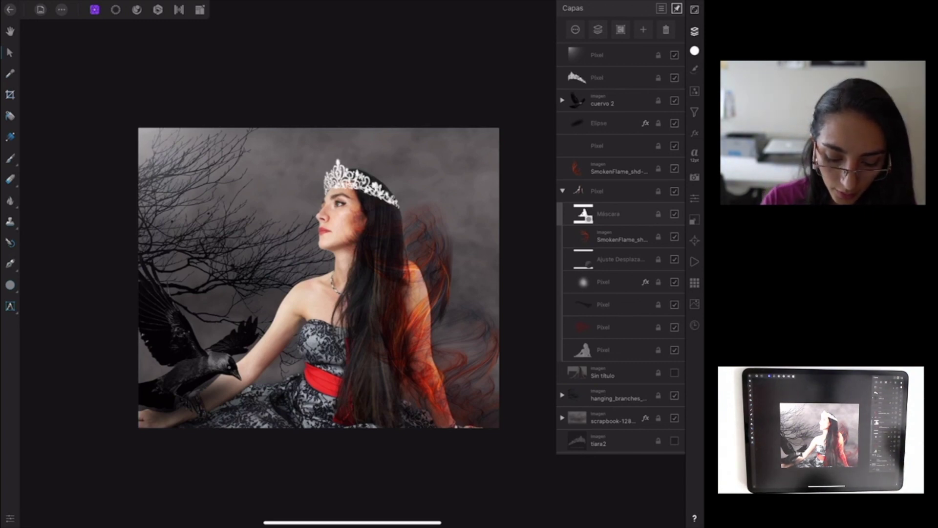
Select both SmokenFlame layers and enable a Gaussian Blur layer effect
{"action": "left_click", "coordinate": [608, 168]}
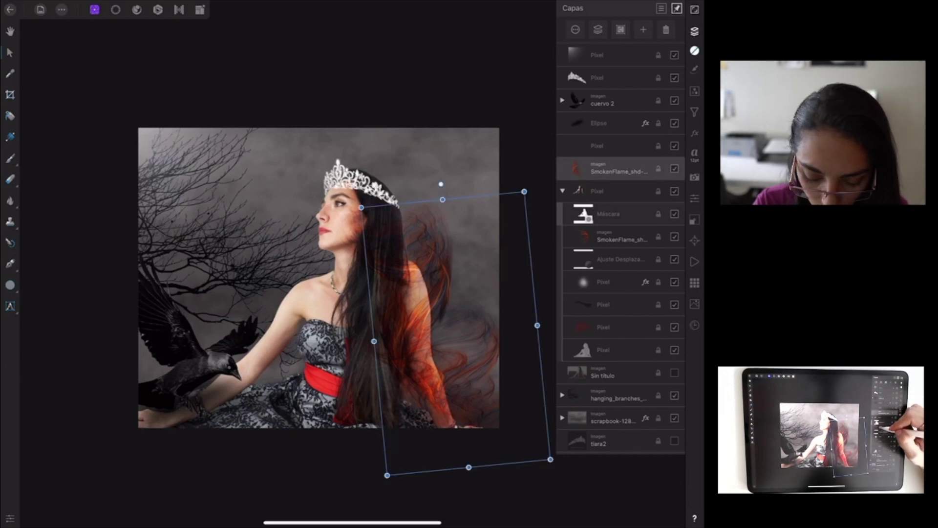
{"action": "left_click", "coordinate": [618, 238]}
{"action": "left_click", "coordinate": [609, 169]}
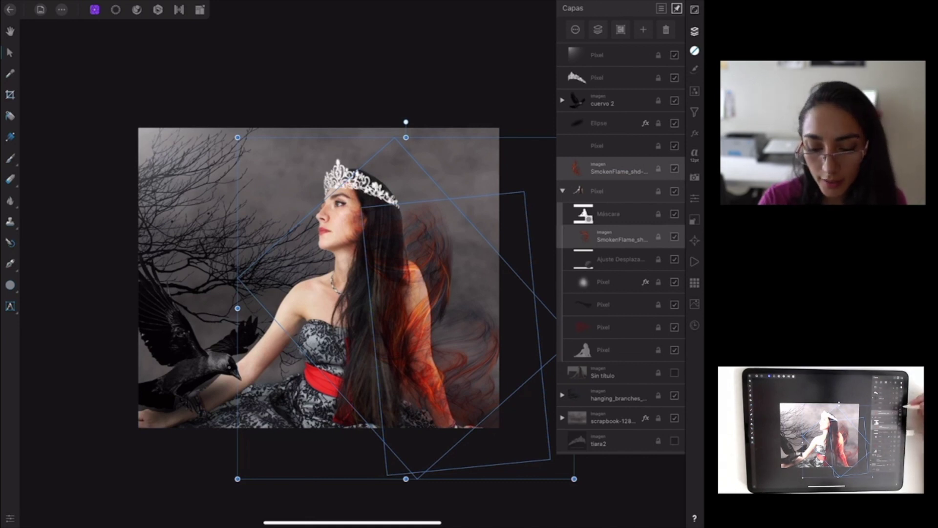
{"action": "left_click", "coordinate": [695, 133]}
{"action": "left_click", "coordinate": [667, 86]}
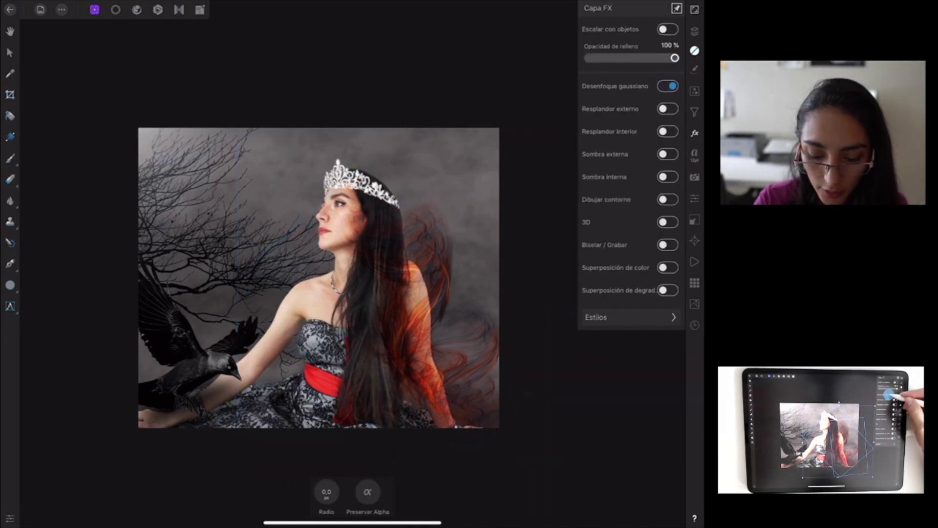
Set the flames' Gaussian blur radius to 1 px, close Layer FX and deselect the layers
{"action": "left_click", "coordinate": [327, 492]}
{"action": "type", "text": "1"}
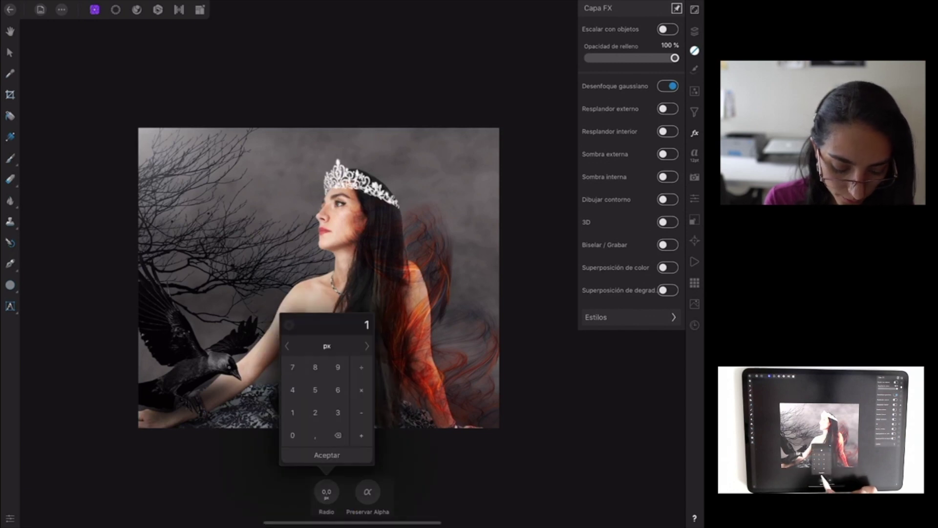
{"action": "left_click", "coordinate": [326, 454]}
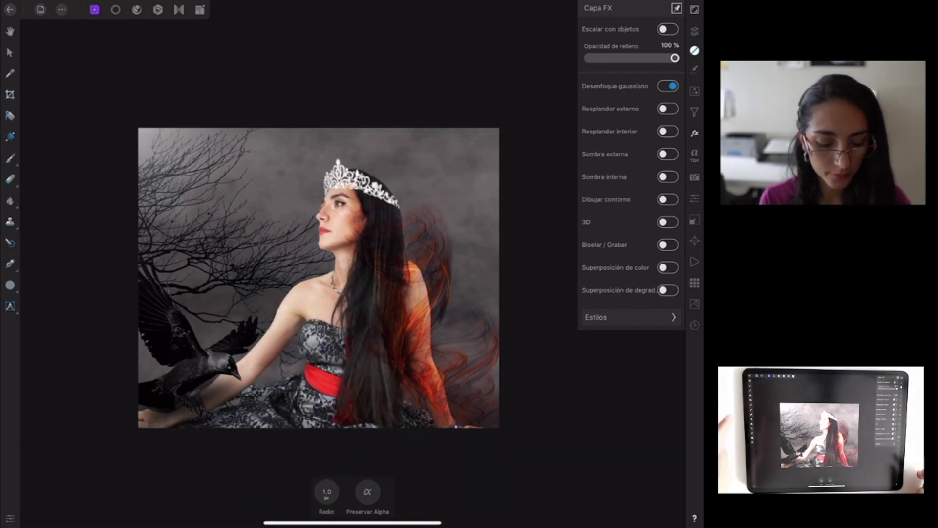
{"action": "left_click", "coordinate": [10, 53]}
{"action": "left_click", "coordinate": [694, 133]}
{"action": "left_click", "coordinate": [611, 391]}
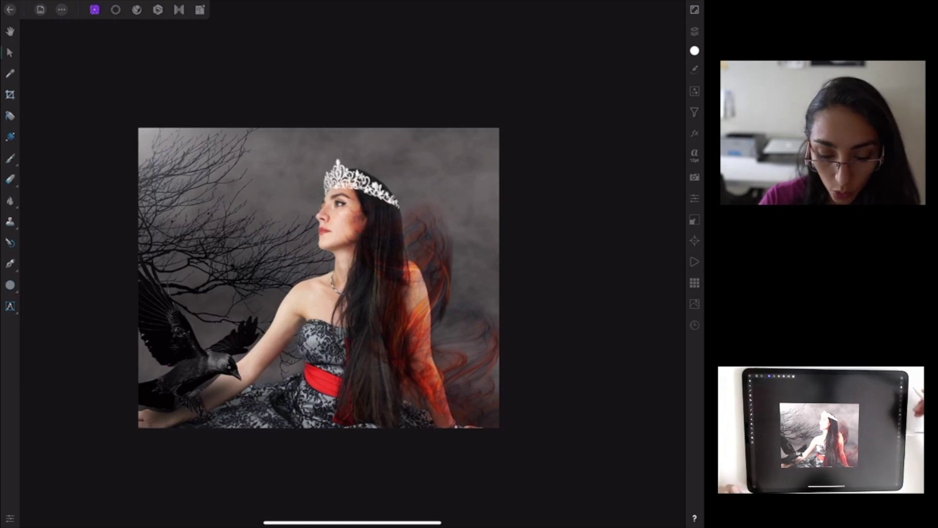
{"action": "left_click", "coordinate": [695, 31]}
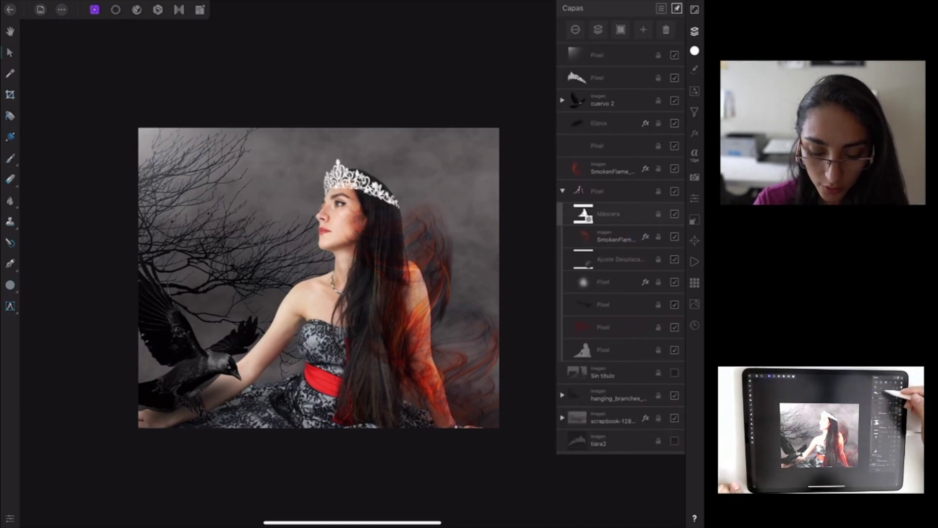
Add a Brillo/contraste adjustment in Lineal mode with brightness -2 and contrast 20
{"action": "left_click", "coordinate": [611, 55]}
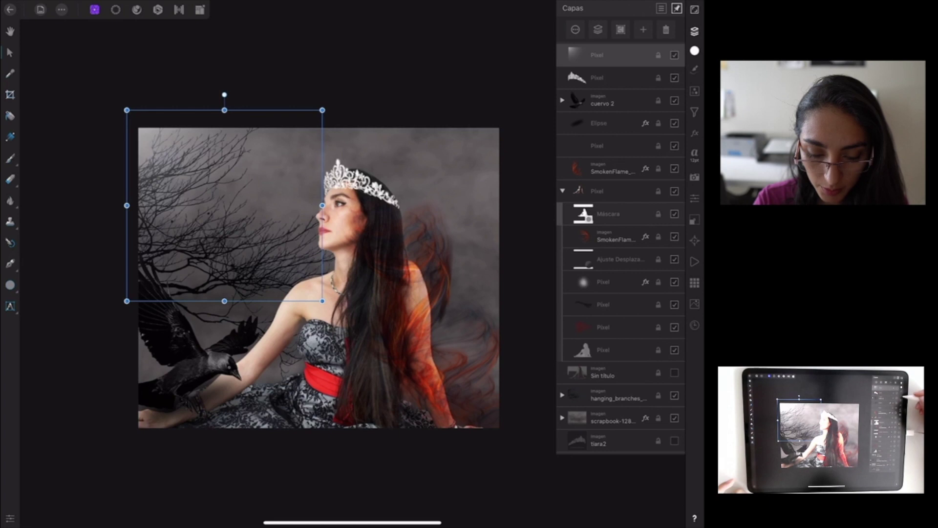
{"action": "left_click", "coordinate": [695, 91]}
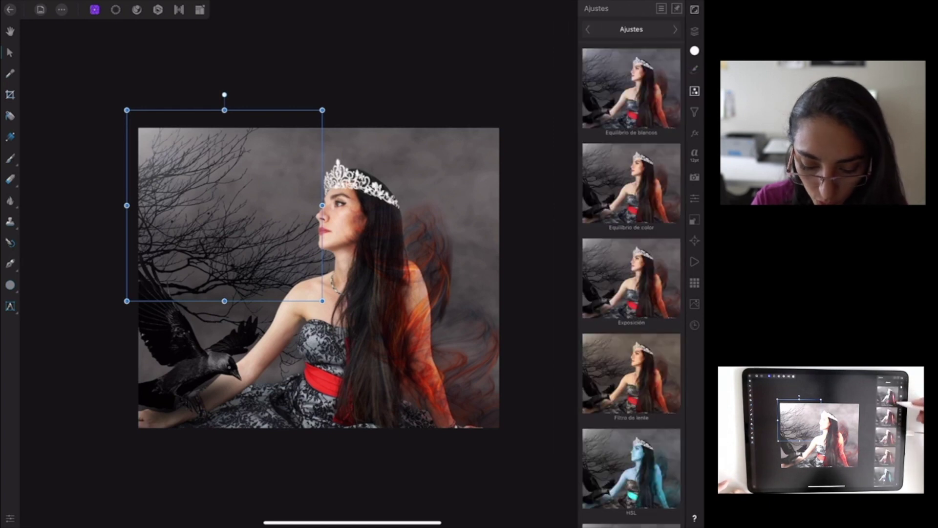
{"action": "scroll", "coordinate": [655, 205], "scroll_direction": "down", "scroll_amount": 10}
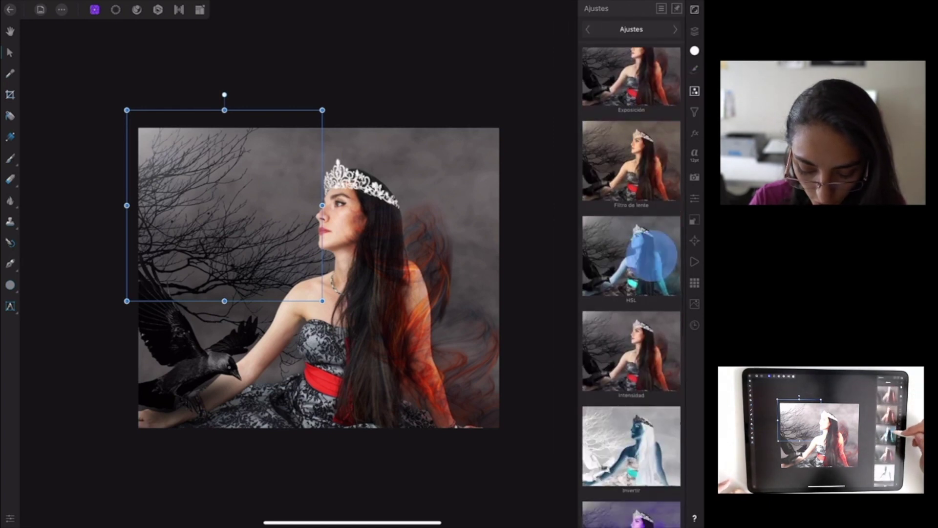
{"action": "scroll", "coordinate": [655, 206], "scroll_direction": "up", "scroll_amount": 10}
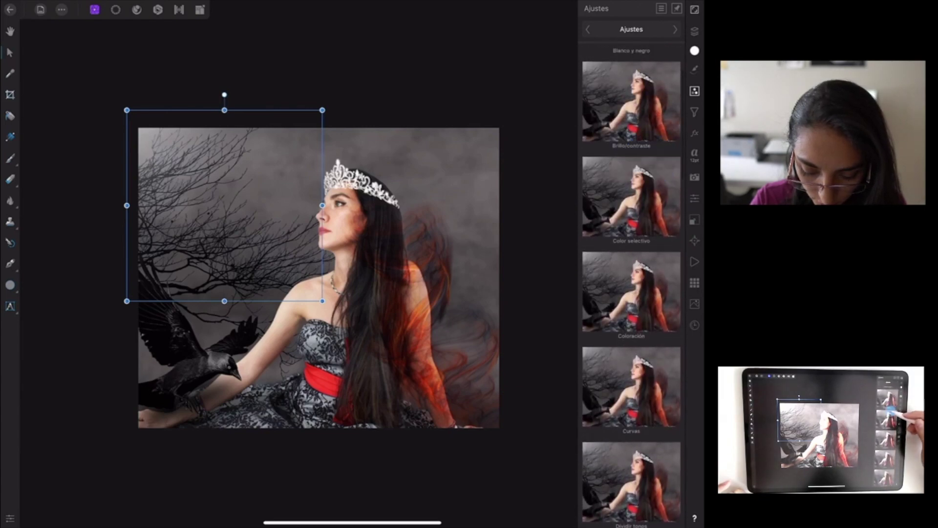
{"action": "left_click", "coordinate": [651, 142]}
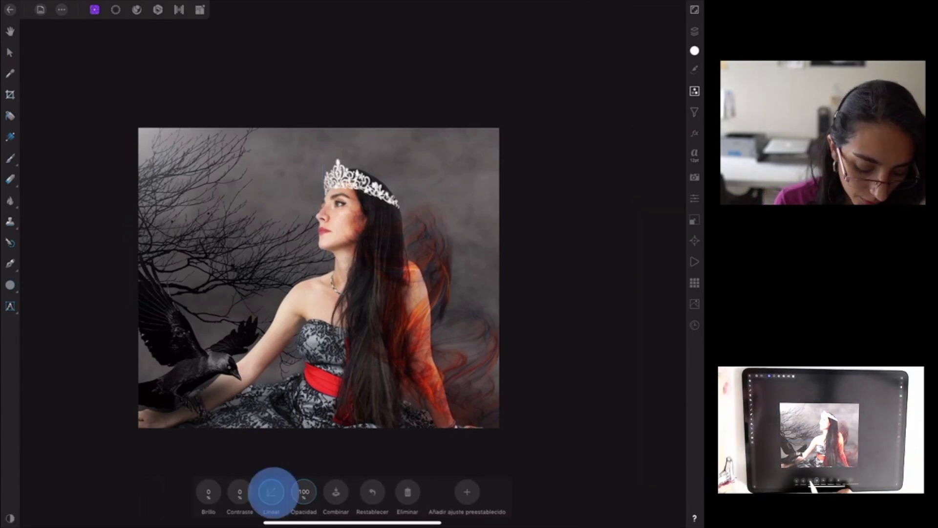
{"action": "left_click", "coordinate": [271, 493]}
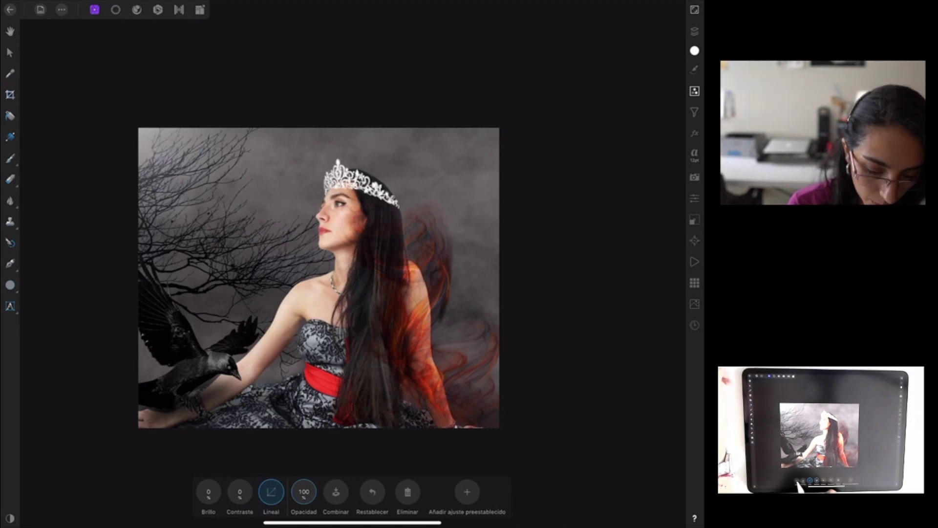
{"action": "mouse_move", "coordinate": [208, 493]}
{"action": "left_mouse_down"}
{"action": "mouse_move", "coordinate": [207, 502]}
{"action": "mouse_move", "coordinate": [256, 472]}
{"action": "left_mouse_up"}
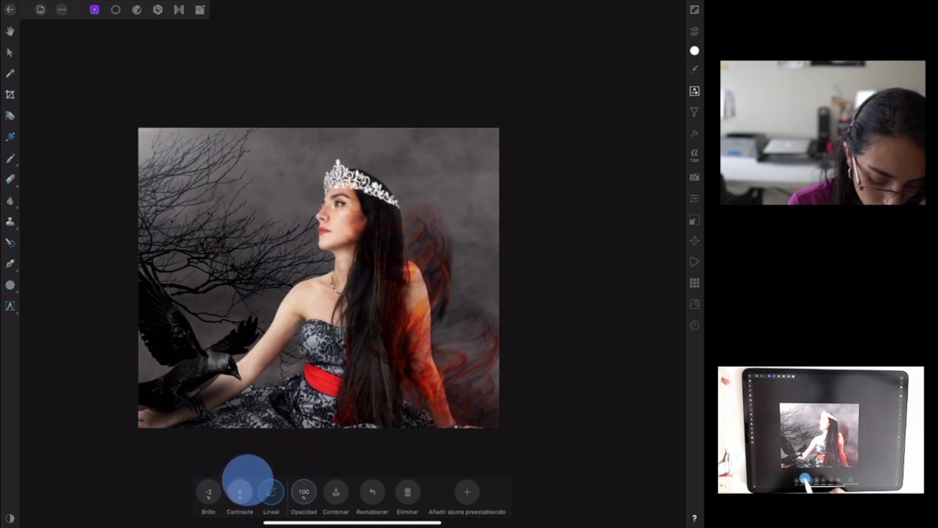
{"action": "left_click_drag", "start_coordinate": [240, 492], "coordinate": [239, 497]}
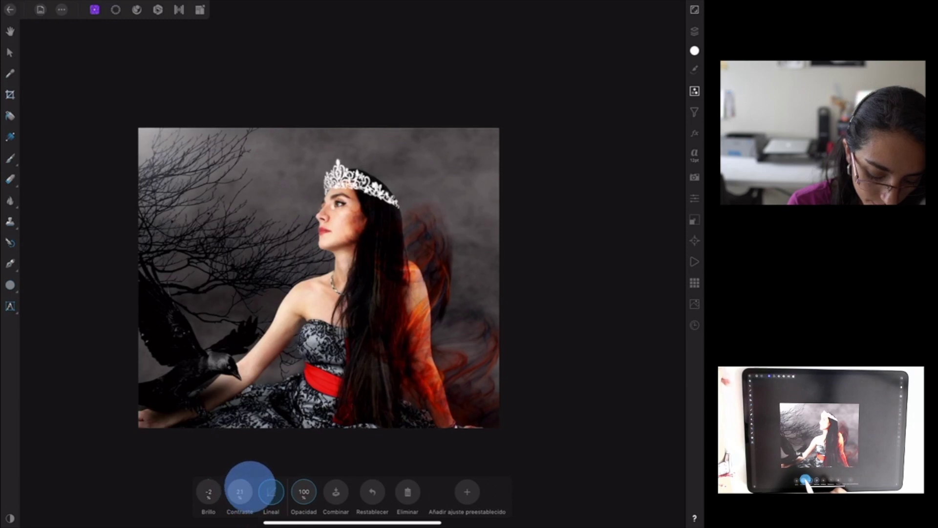
{"action": "left_click_drag", "start_coordinate": [248, 487], "coordinate": [249, 487]}
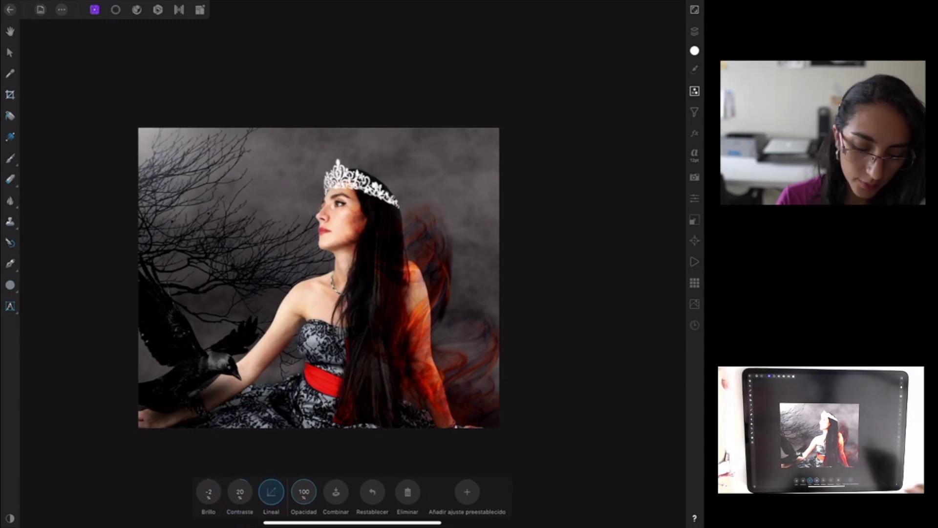
{"action": "scroll", "coordinate": [474, 298], "scroll_direction": "up", "scroll_amount": 3}
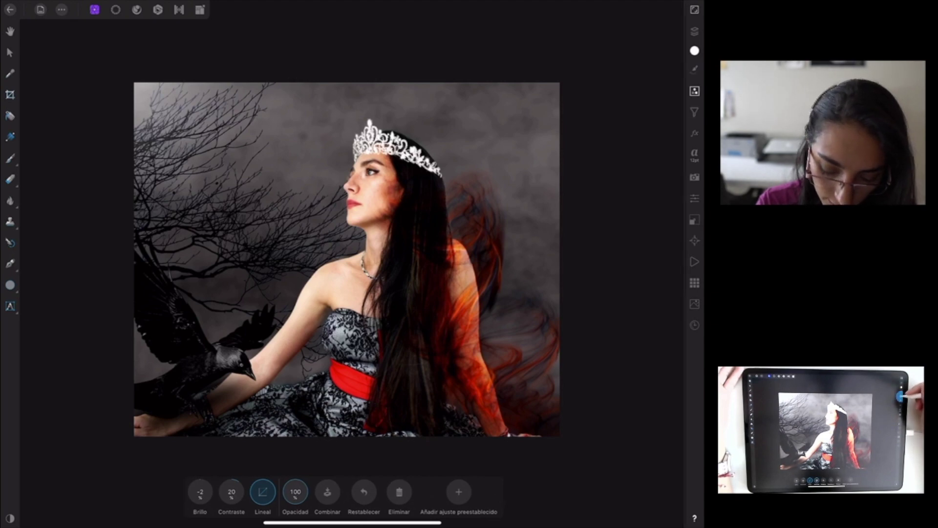
Add a Levels adjustment with the green channel's black level at 5%
{"action": "left_click", "coordinate": [694, 198]}
{"action": "scroll", "coordinate": [667, 308], "scroll_direction": "down", "scroll_amount": 5}
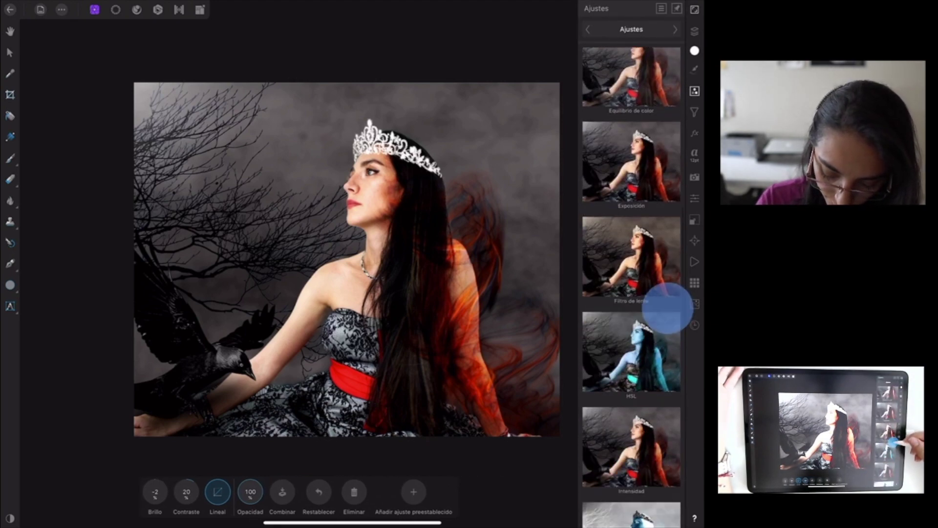
{"action": "scroll", "coordinate": [668, 308], "scroll_direction": "down", "scroll_amount": 5}
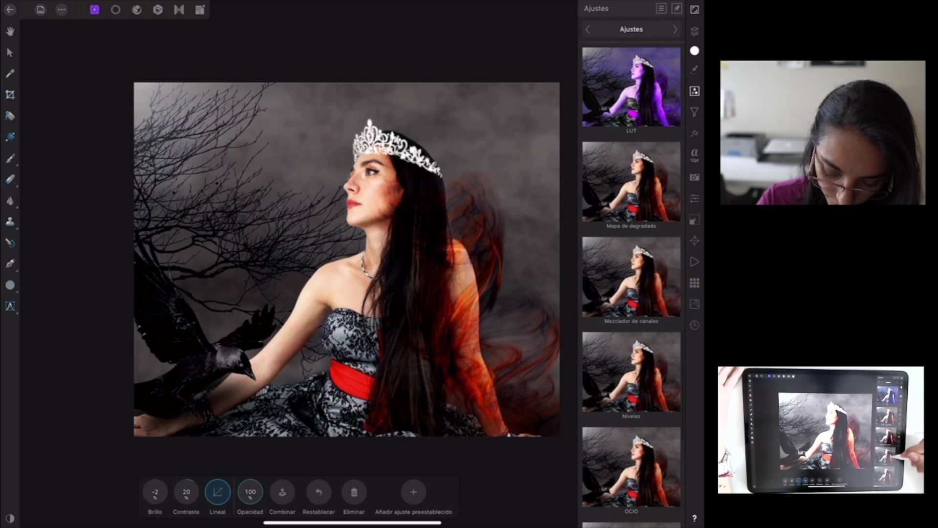
{"action": "left_click", "coordinate": [631, 371]}
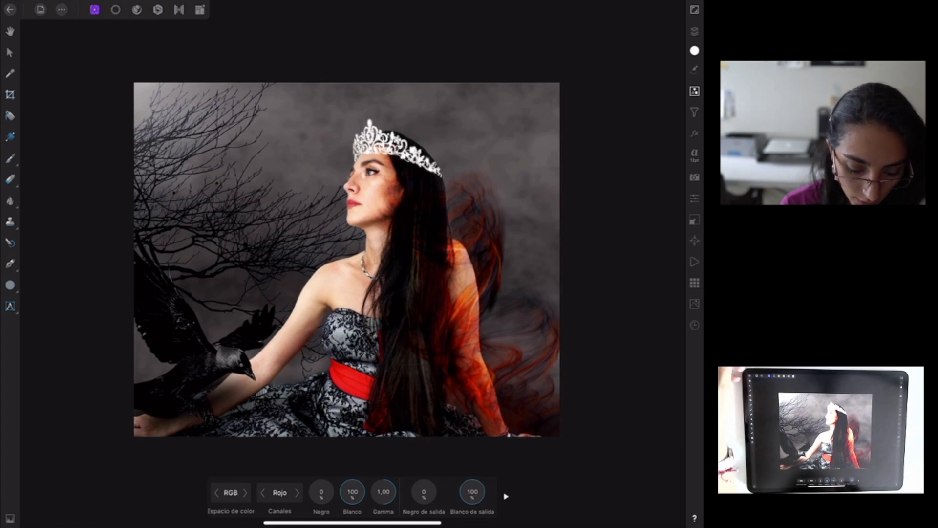
{"action": "left_click", "coordinate": [327, 492]}
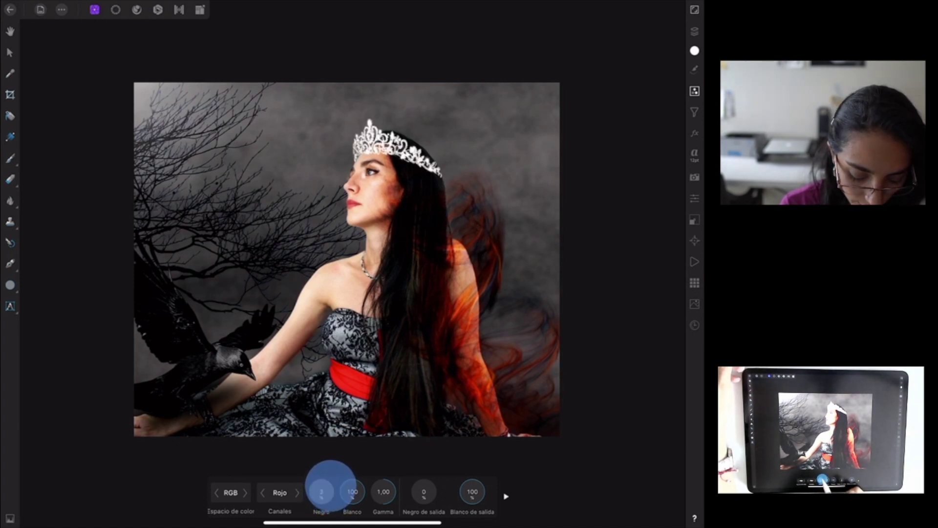
{"action": "left_click_drag", "start_coordinate": [325, 492], "coordinate": [329, 487]}
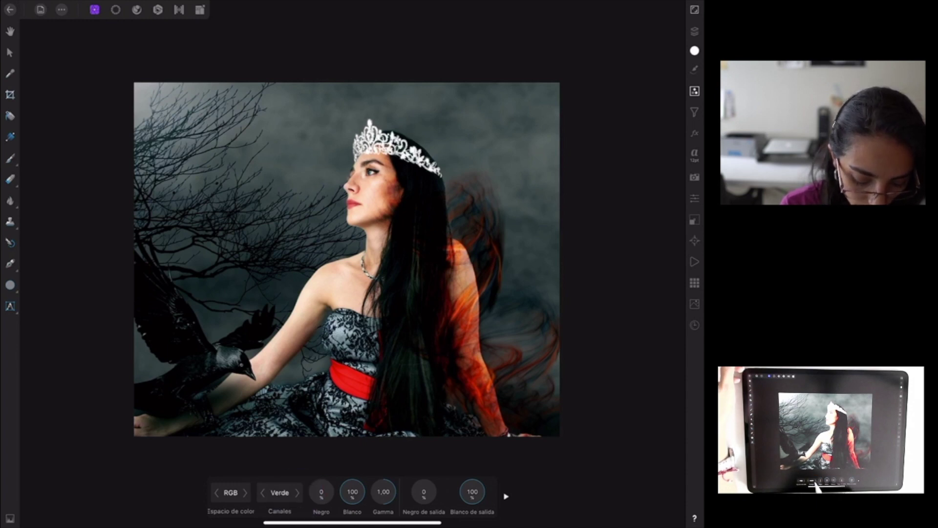
{"action": "left_click_drag", "start_coordinate": [321, 490], "coordinate": [334, 483]}
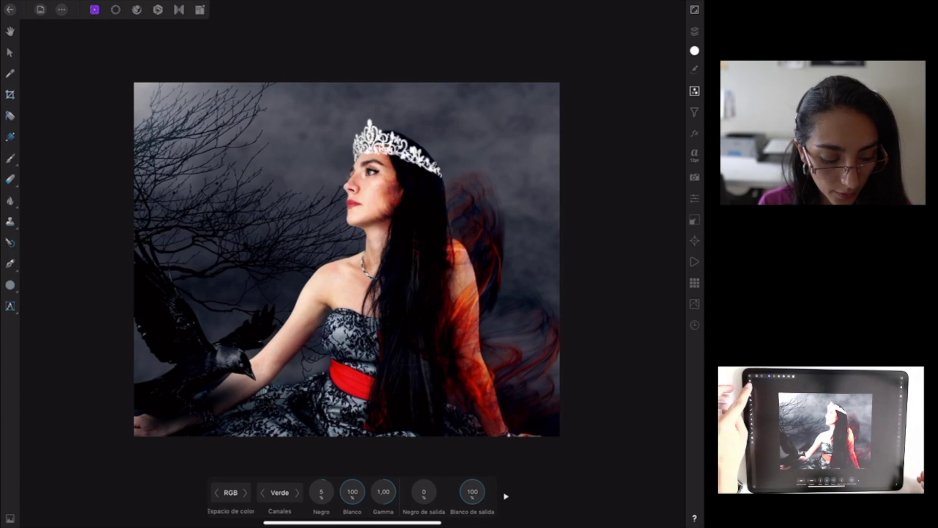
{"action": "left_click", "coordinate": [10, 52]}
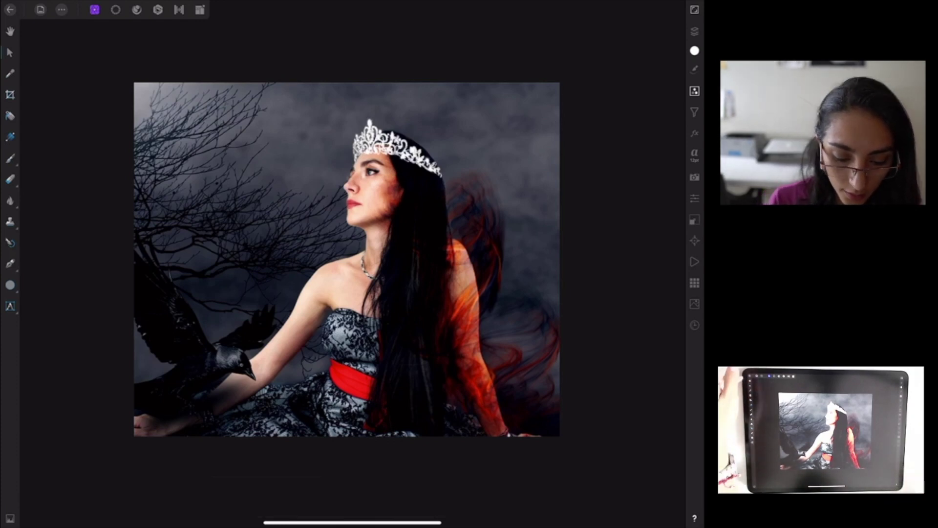
Add a gradient map running from green on the left stop to red on the right
{"action": "left_click", "coordinate": [695, 198]}
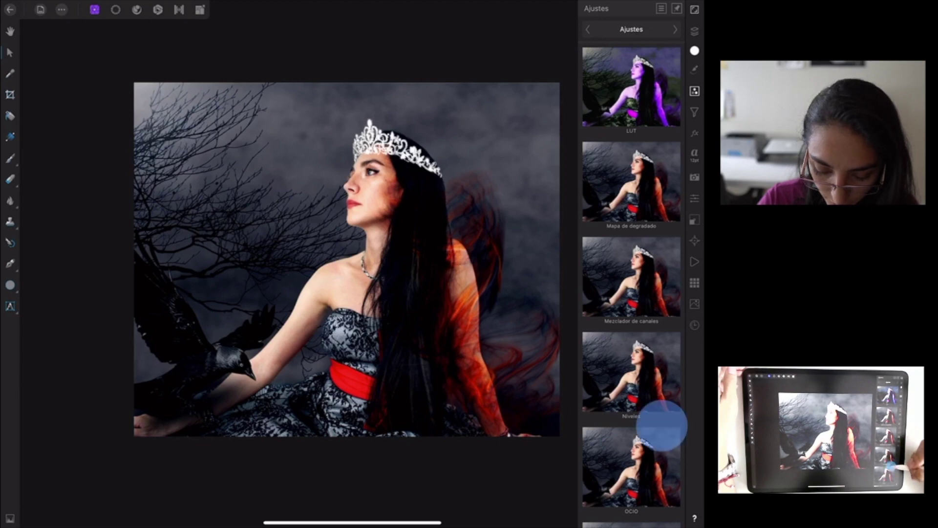
{"action": "left_click", "coordinate": [645, 203]}
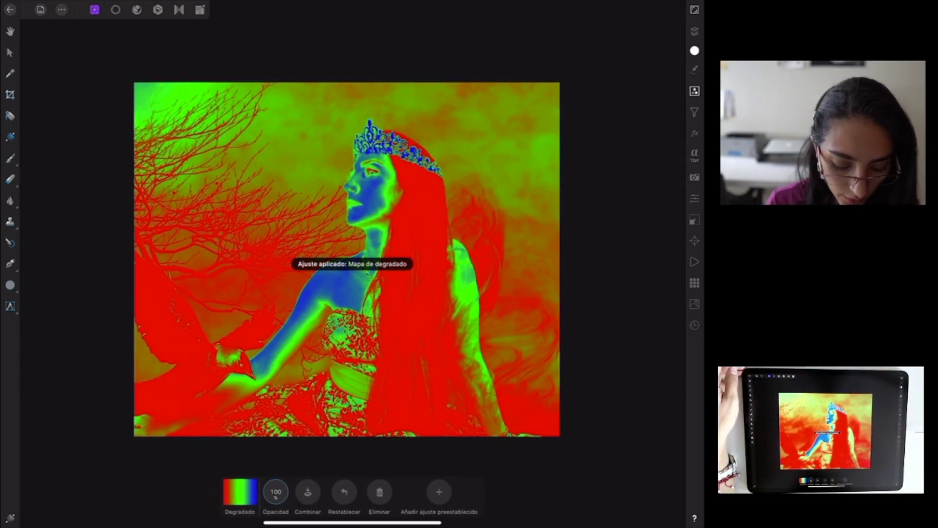
{"action": "left_click", "coordinate": [240, 492]}
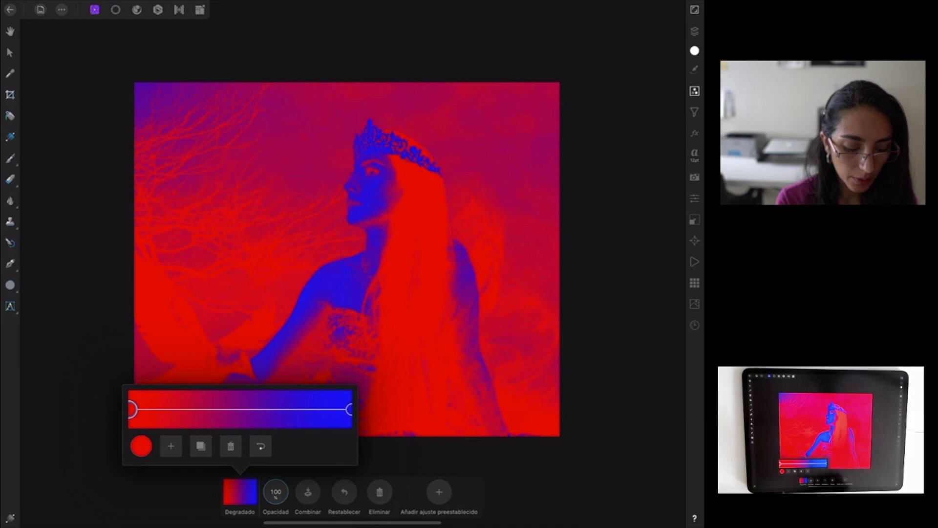
{"action": "left_click", "coordinate": [132, 409]}
{"action": "left_click", "coordinate": [142, 445]}
{"action": "mouse_move", "coordinate": [199, 348]}
{"action": "left_mouse_down"}
{"action": "mouse_move", "coordinate": [120, 404]}
{"action": "mouse_move", "coordinate": [160, 362]}
{"action": "left_mouse_up"}
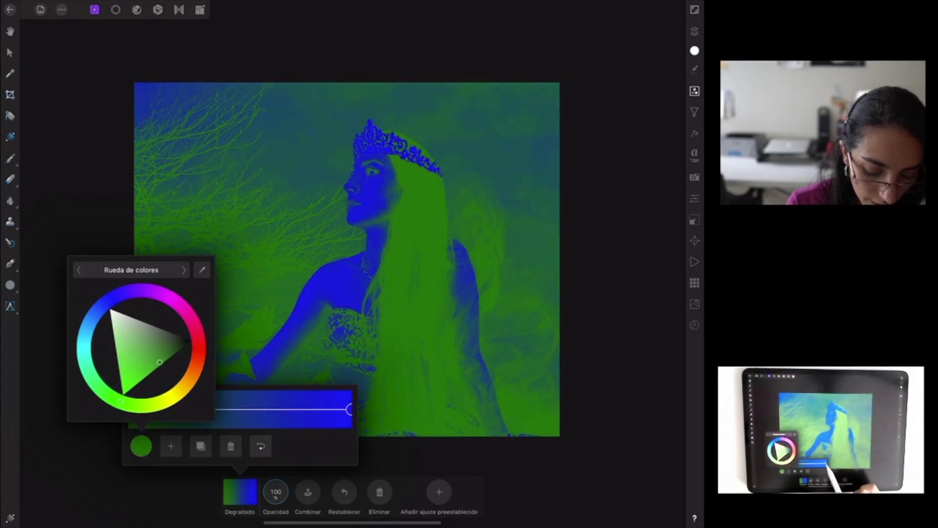
{"action": "left_click", "coordinate": [141, 446]}
{"action": "left_click", "coordinate": [239, 492]}
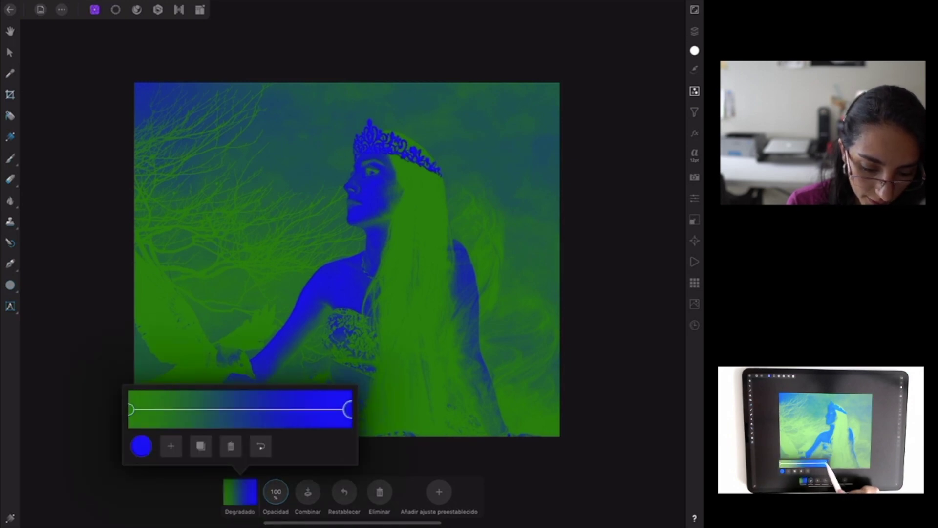
{"action": "left_click", "coordinate": [240, 491]}
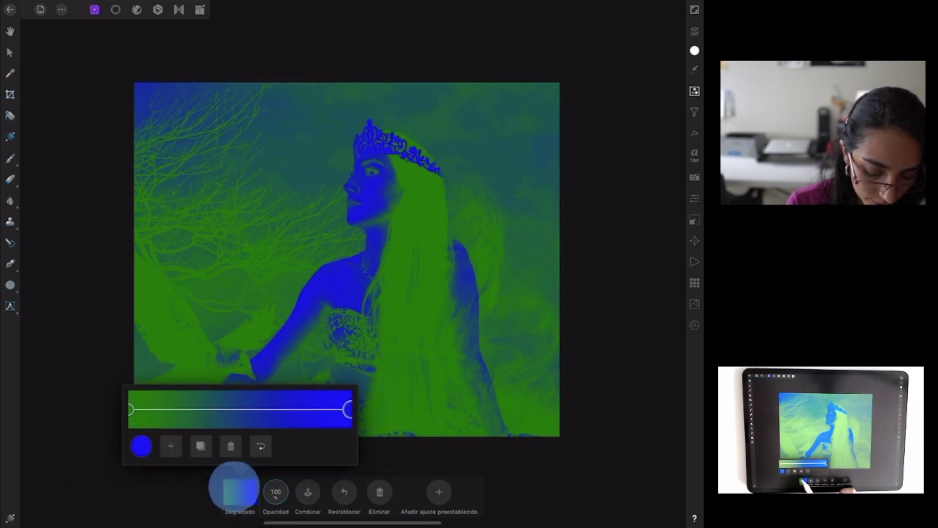
{"action": "left_click", "coordinate": [239, 492]}
{"action": "left_click", "coordinate": [141, 445]}
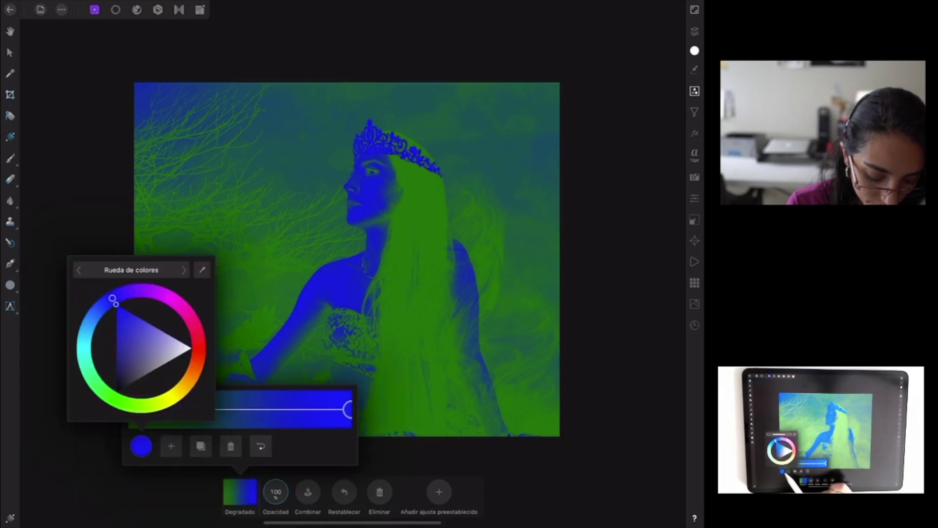
{"action": "left_click_drag", "start_coordinate": [112, 298], "coordinate": [194, 361]}
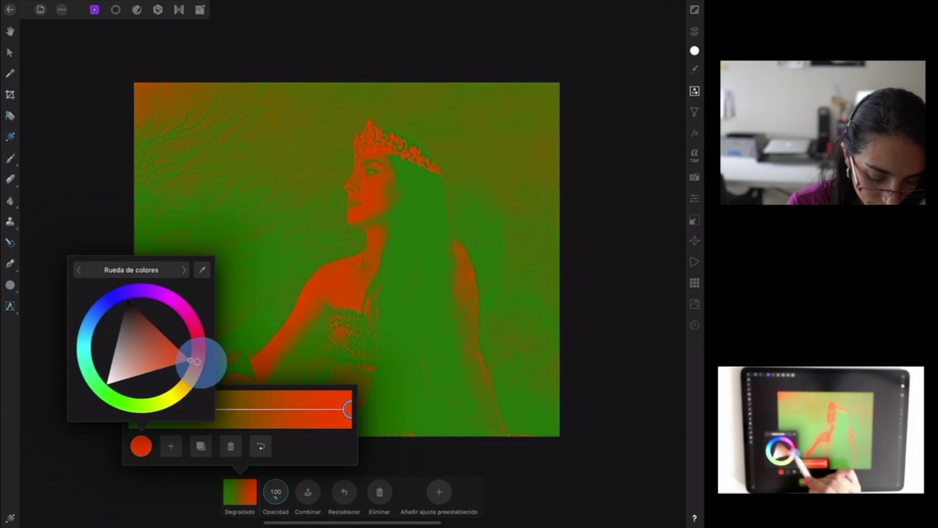
{"action": "left_click", "coordinate": [372, 274]}
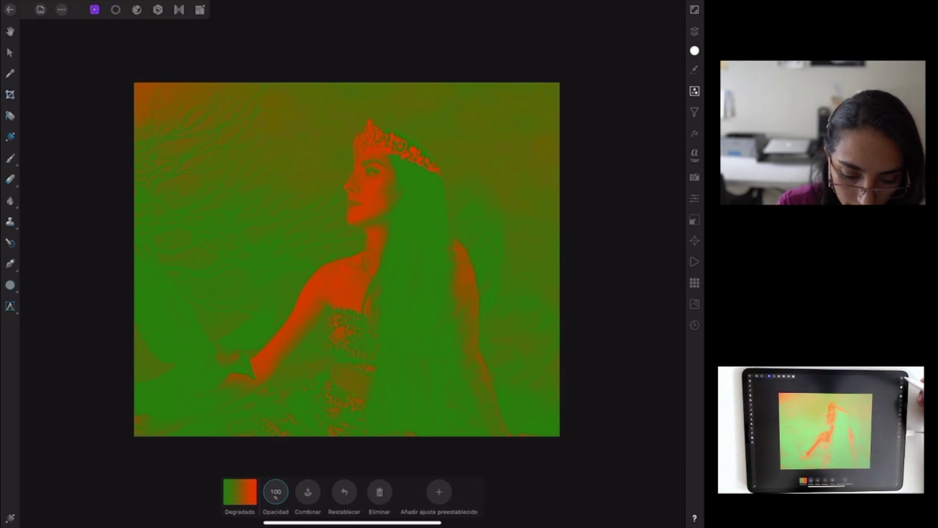
Set the gradient map to 20% opacity and Trama blend mode
{"action": "left_click", "coordinate": [276, 492]}
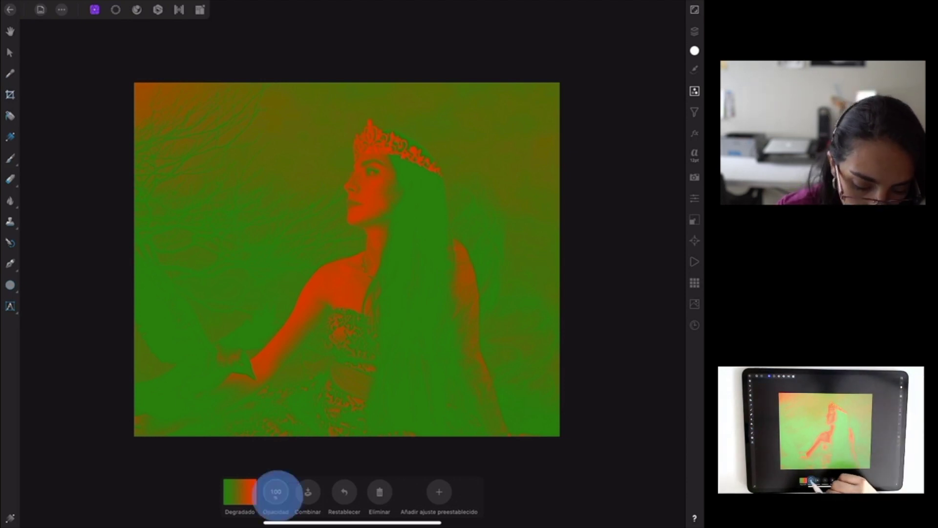
{"action": "left_click", "coordinate": [241, 413]}
{"action": "left_click", "coordinate": [218, 435]}
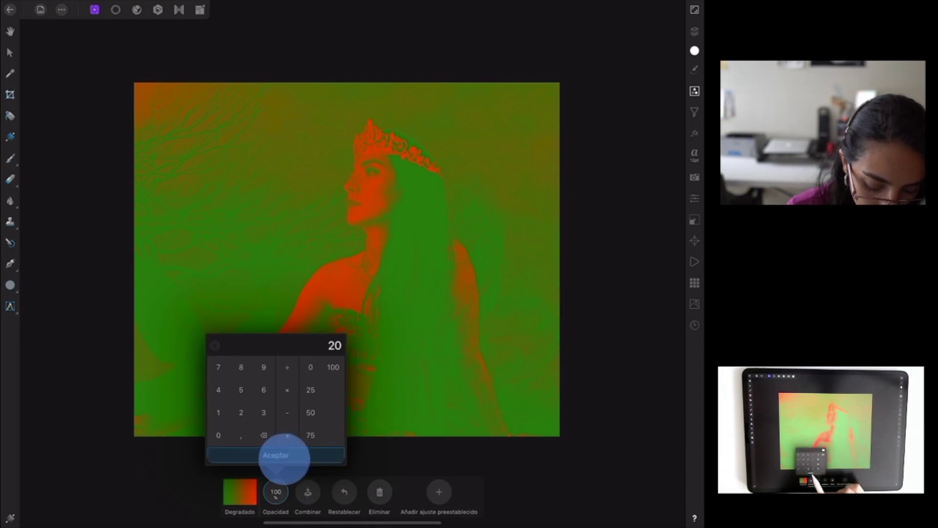
{"action": "left_click", "coordinate": [275, 455]}
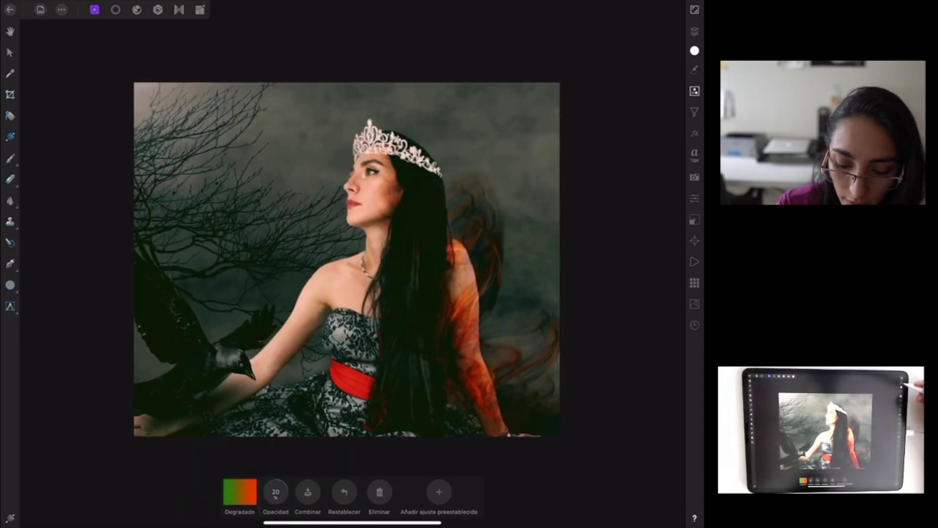
{"action": "left_click", "coordinate": [695, 31]}
{"action": "left_click", "coordinate": [575, 29]}
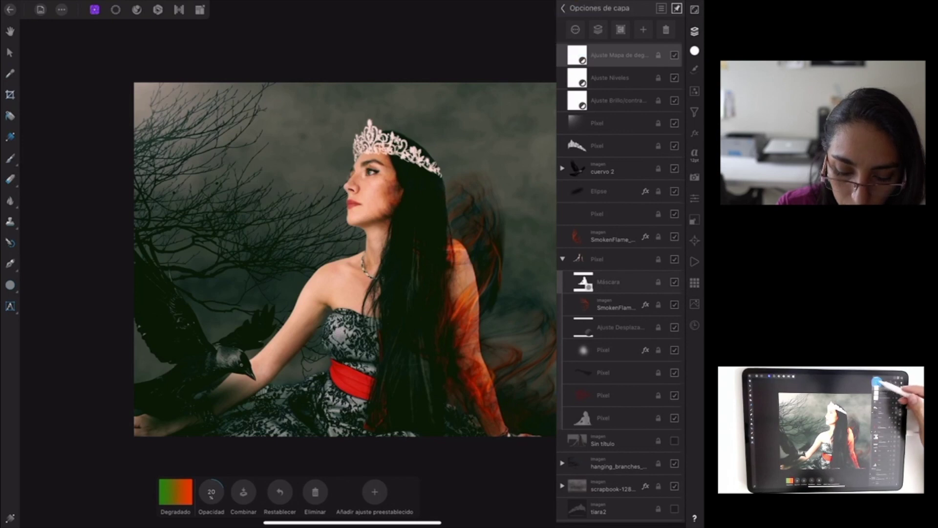
{"action": "left_click", "coordinate": [620, 87]}
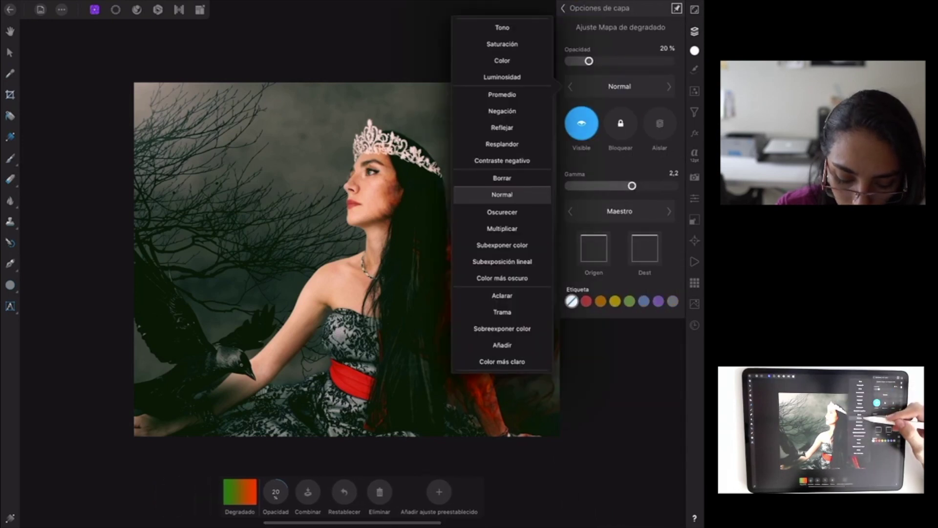
{"action": "left_click", "coordinate": [502, 311]}
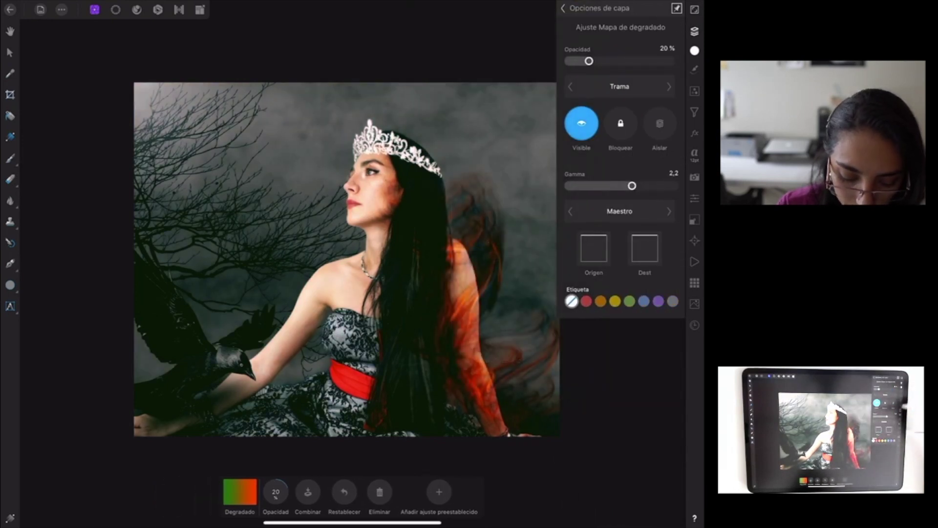
{"action": "left_click", "coordinate": [564, 8]}
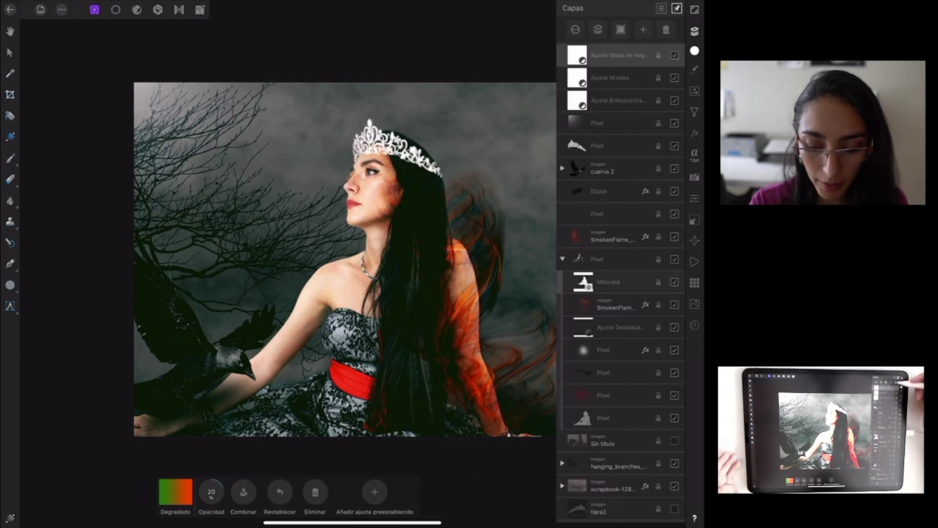
{"action": "left_click", "coordinate": [644, 30]}
Add a new top pixel layer and switch to the brush with black as colour
{"action": "left_click", "coordinate": [621, 63]}
{"action": "scroll", "coordinate": [419, 293], "scroll_direction": "down", "scroll_amount": 3}
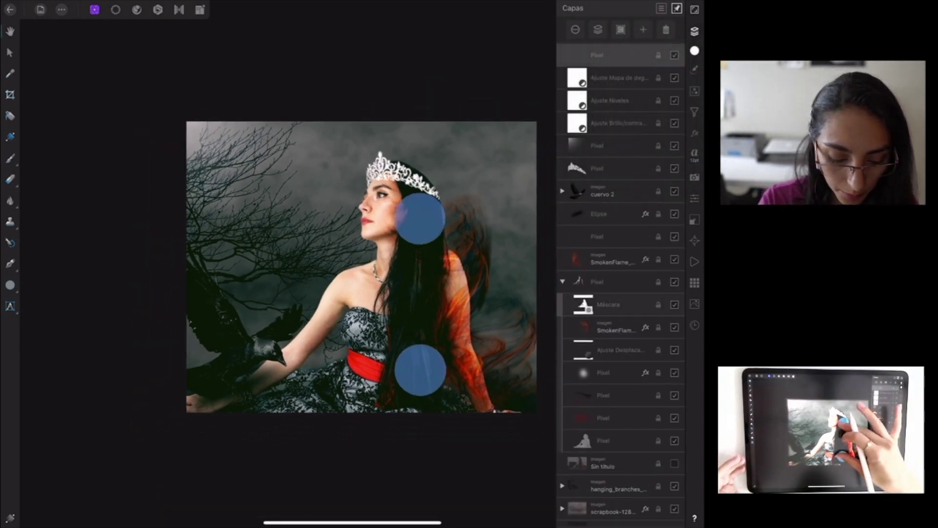
{"action": "scroll", "coordinate": [312, 377], "scroll_direction": "down", "scroll_amount": 2}
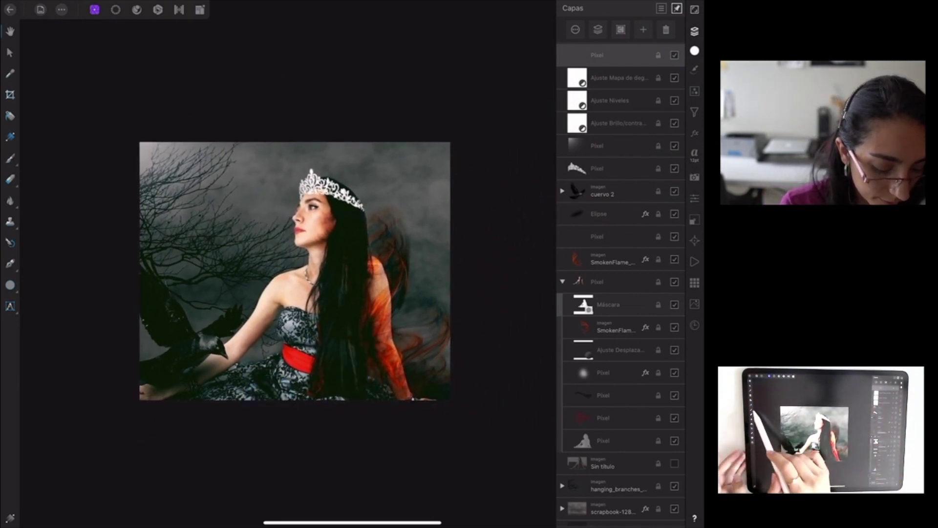
{"action": "left_click", "coordinate": [10, 158]}
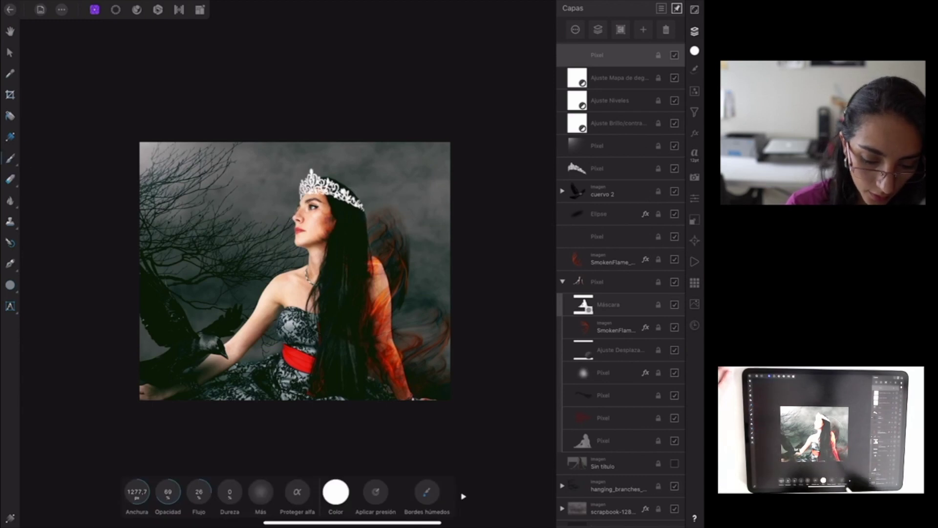
{"action": "left_click", "coordinate": [336, 491]}
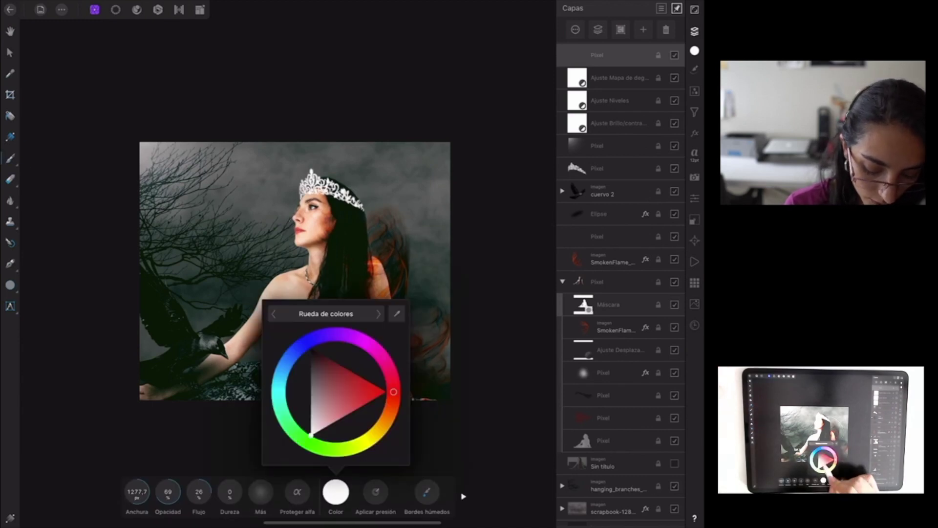
{"action": "left_click_drag", "start_coordinate": [394, 391], "coordinate": [278, 381]}
{"action": "left_click_drag", "start_coordinate": [323, 411], "coordinate": [318, 357]}
{"action": "left_click", "coordinate": [220, 439]}
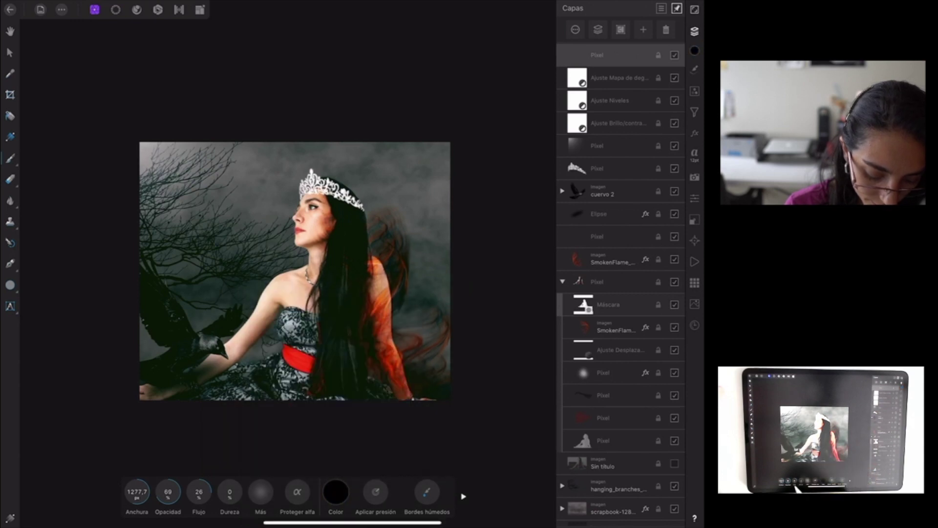
Paint soft black along the bottom, right and top edges with a ~515 px brush
{"action": "left_click_drag", "start_coordinate": [154, 414], "coordinate": [385, 447]}
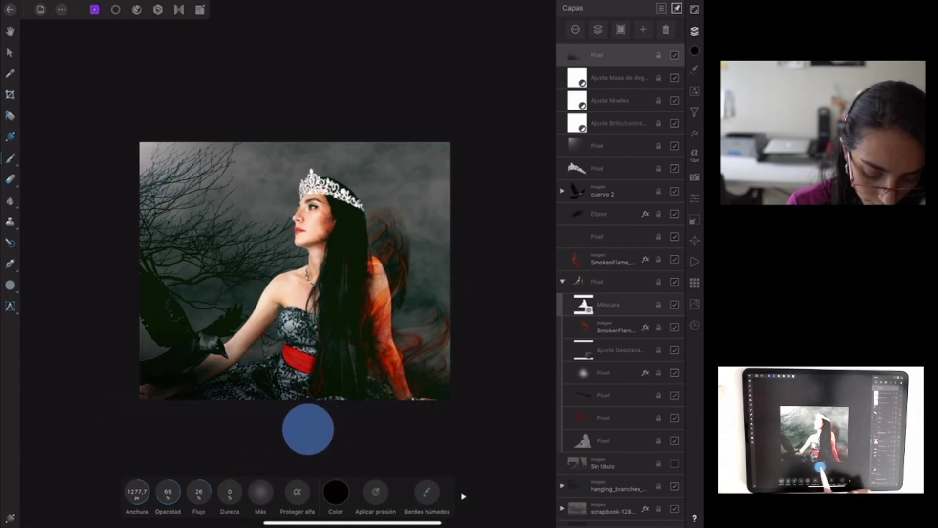
{"action": "left_click_drag", "start_coordinate": [385, 447], "coordinate": [498, 289]}
{"action": "left_click_drag", "start_coordinate": [137, 491], "coordinate": [123, 517]}
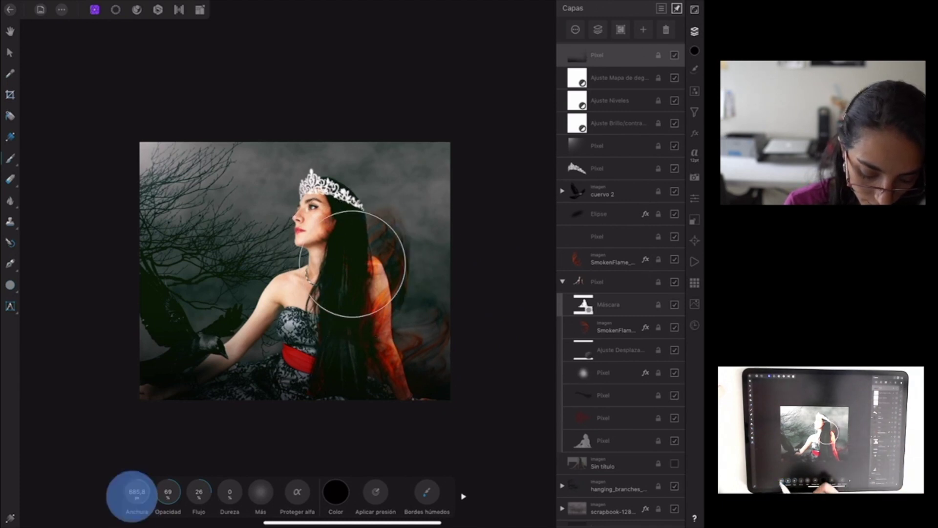
{"action": "left_click_drag", "start_coordinate": [123, 517], "coordinate": [138, 426]}
{"action": "left_click_drag", "start_coordinate": [206, 436], "coordinate": [459, 162]}
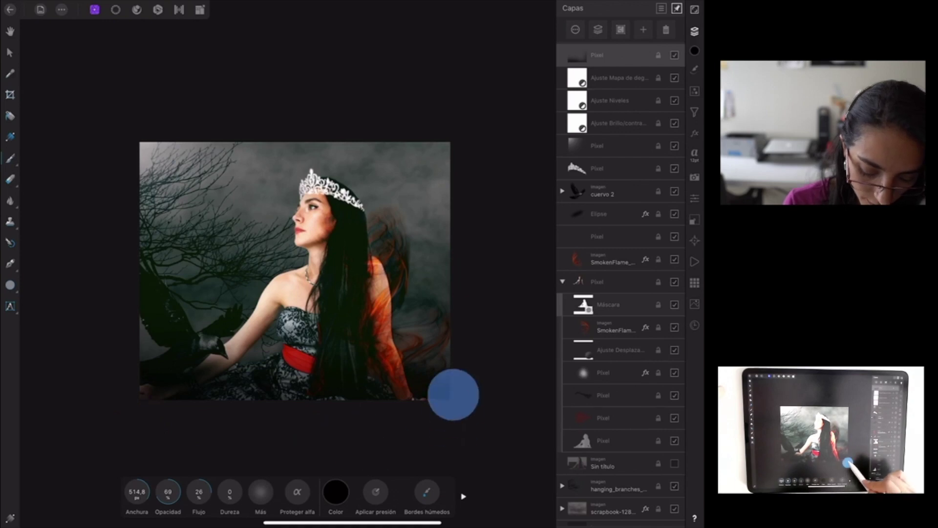
{"action": "left_click_drag", "start_coordinate": [460, 161], "coordinate": [462, 399]}
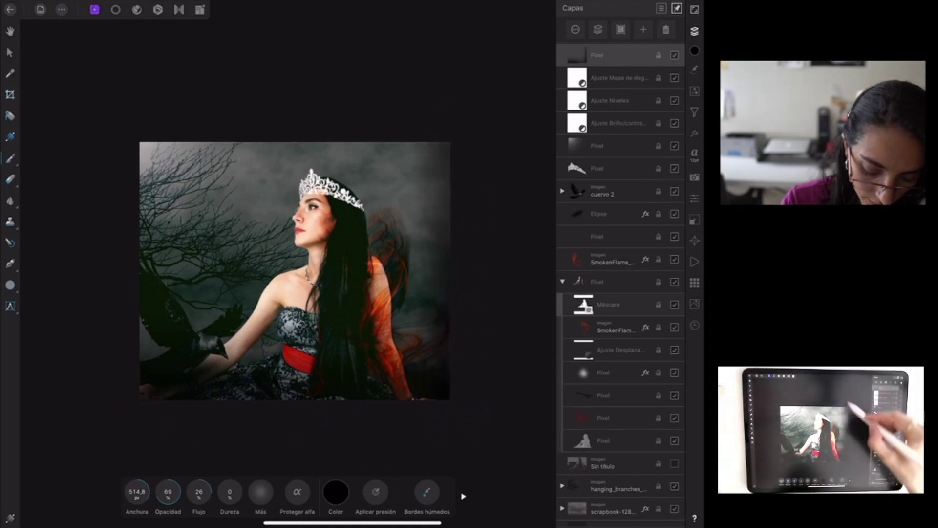
{"action": "mouse_move", "coordinate": [454, 142]}
{"action": "left_mouse_down"}
{"action": "mouse_move", "coordinate": [356, 139]}
{"action": "mouse_move", "coordinate": [198, 114]}
{"action": "mouse_move", "coordinate": [117, 215]}
{"action": "mouse_move", "coordinate": [125, 132]}
{"action": "mouse_move", "coordinate": [132, 352]}
{"action": "left_mouse_up"}
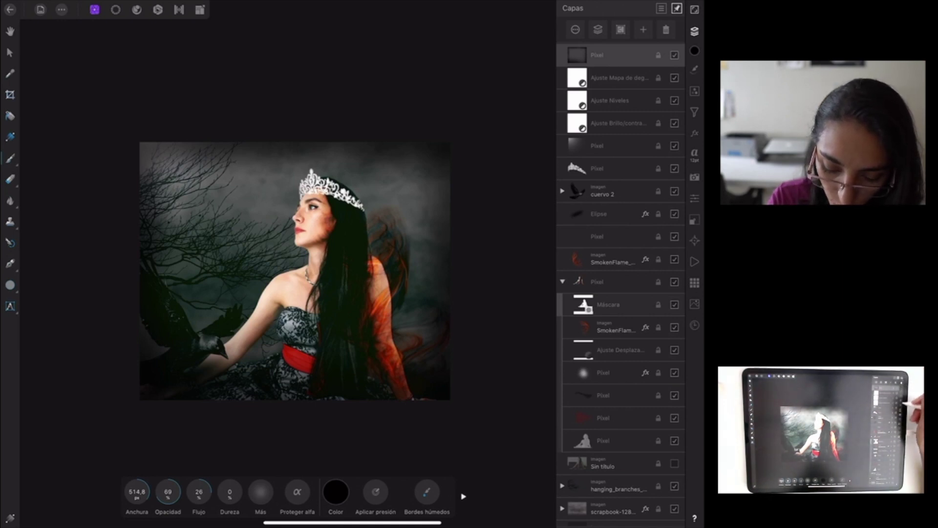
Give the vignette layer an 80 px Gaussian Blur effect
{"action": "left_click", "coordinate": [695, 133]}
{"action": "left_click", "coordinate": [667, 86]}
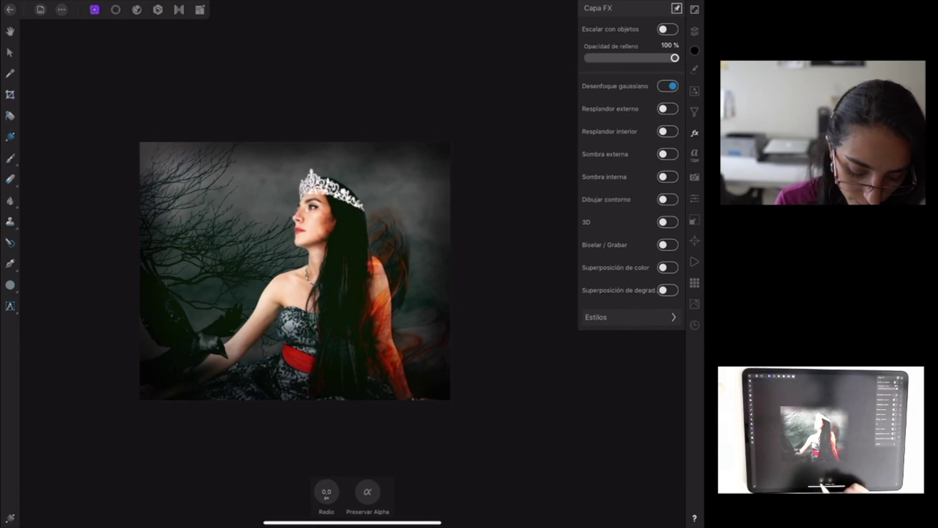
{"action": "left_click", "coordinate": [326, 493]}
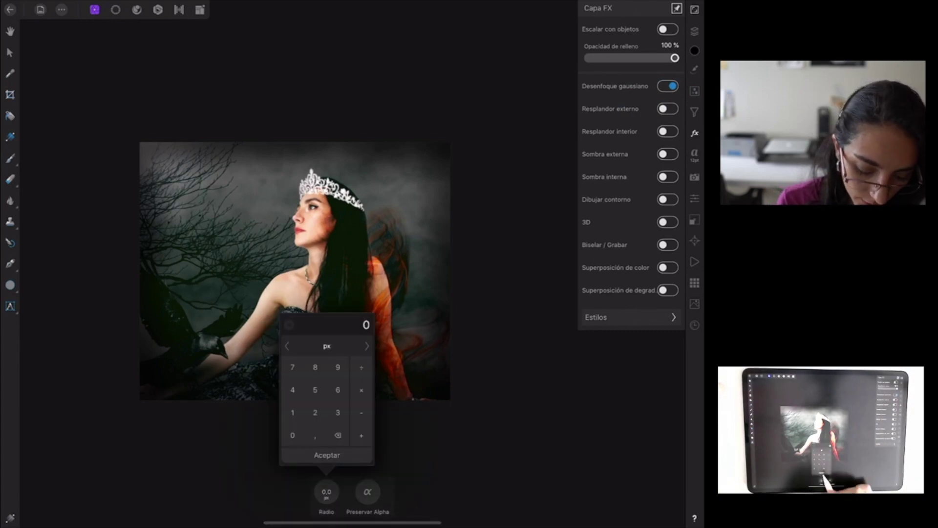
{"action": "type", "text": "80"}
{"action": "left_click", "coordinate": [327, 454]}
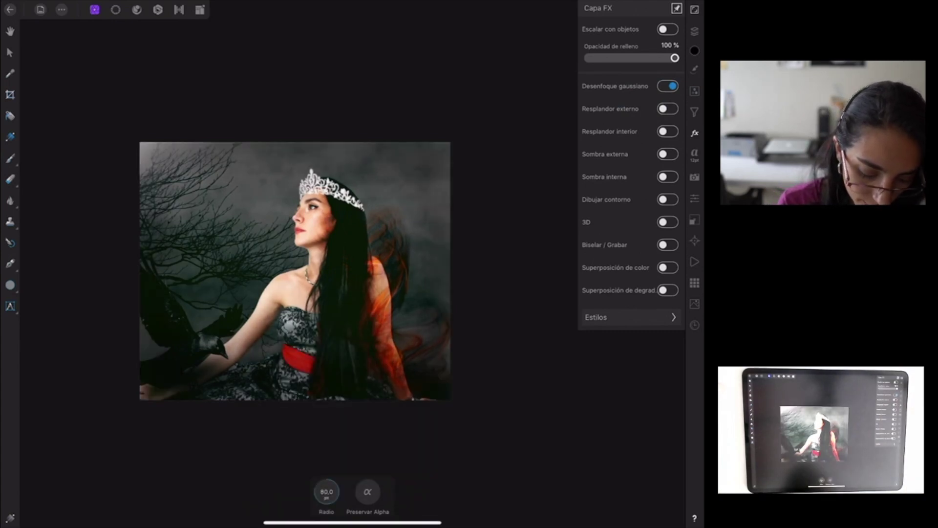
Scale the vignette layer outward past the canvas edges and deselect it
{"action": "left_click", "coordinate": [10, 52]}
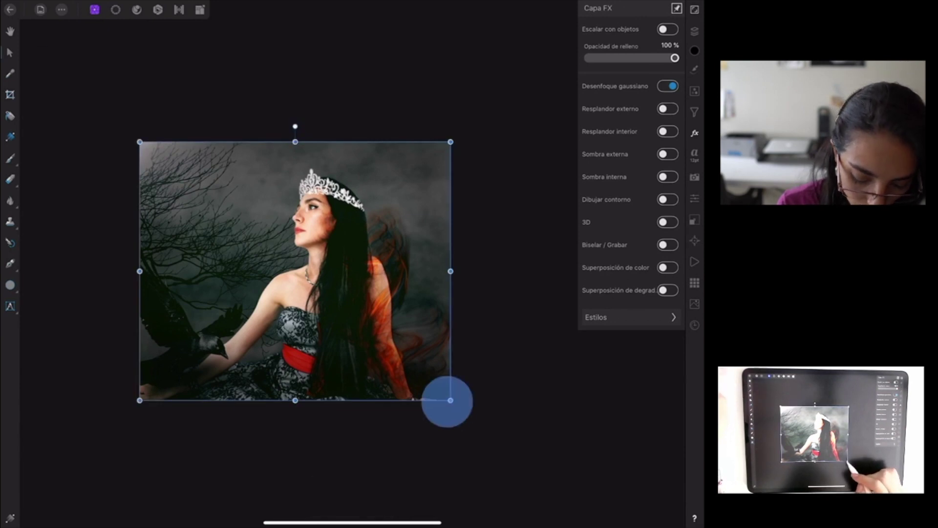
{"action": "left_click_drag", "start_coordinate": [450, 399], "coordinate": [469, 415]}
{"action": "left_click_drag", "start_coordinate": [140, 414], "coordinate": [127, 425]}
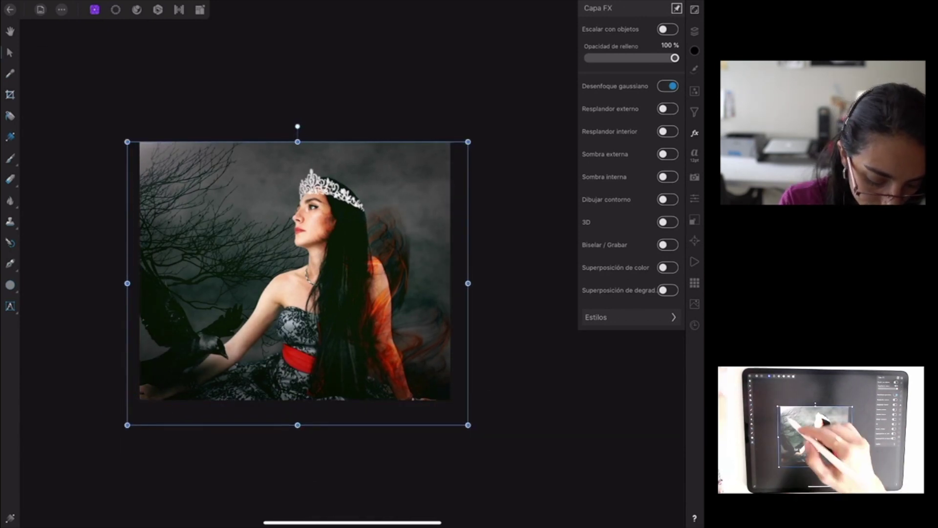
{"action": "left_click_drag", "start_coordinate": [297, 141], "coordinate": [297, 120]}
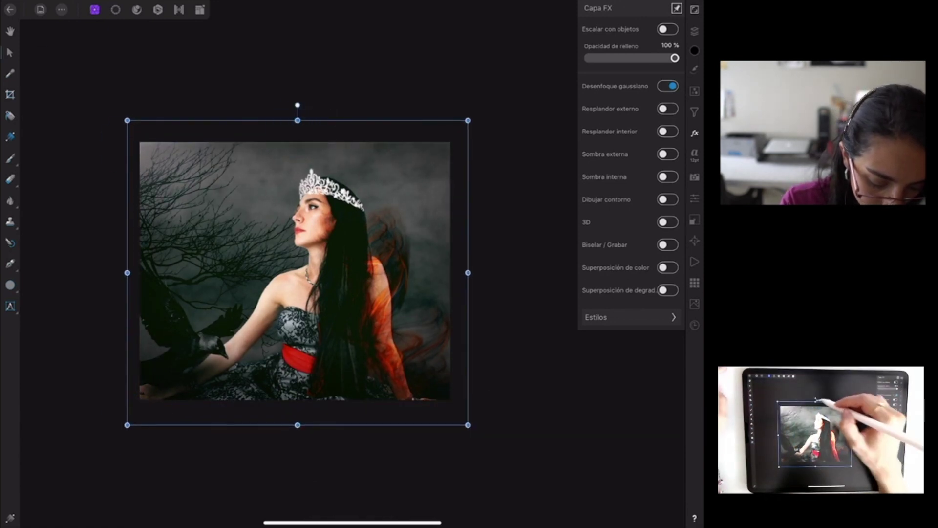
{"action": "left_click_drag", "start_coordinate": [297, 121], "coordinate": [298, 129]}
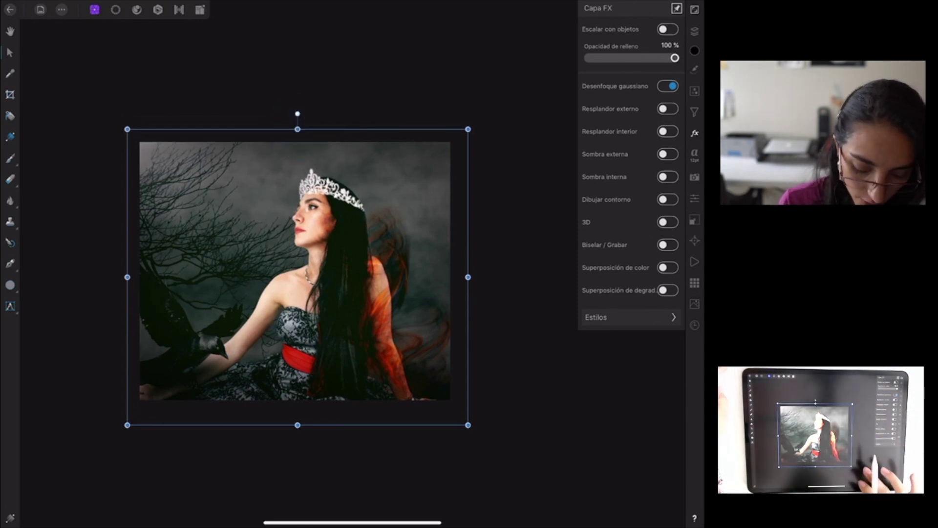
{"action": "left_click", "coordinate": [513, 406]}
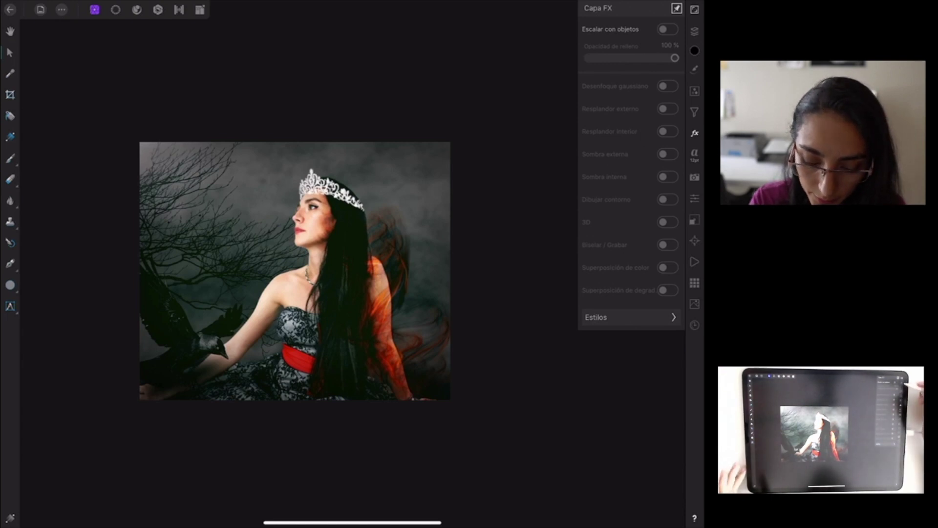
{"action": "left_click", "coordinate": [695, 30]}
{"action": "left_click", "coordinate": [694, 91]}
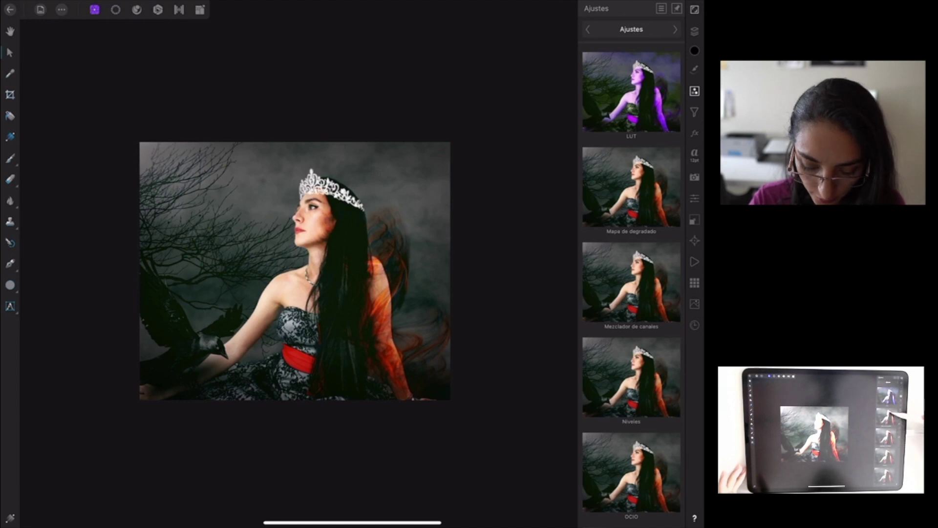
Add a Lens Filter with a dark blue colour and optical density lowered to about 44%
{"action": "scroll", "coordinate": [632, 284], "scroll_direction": "up", "scroll_amount": 5}
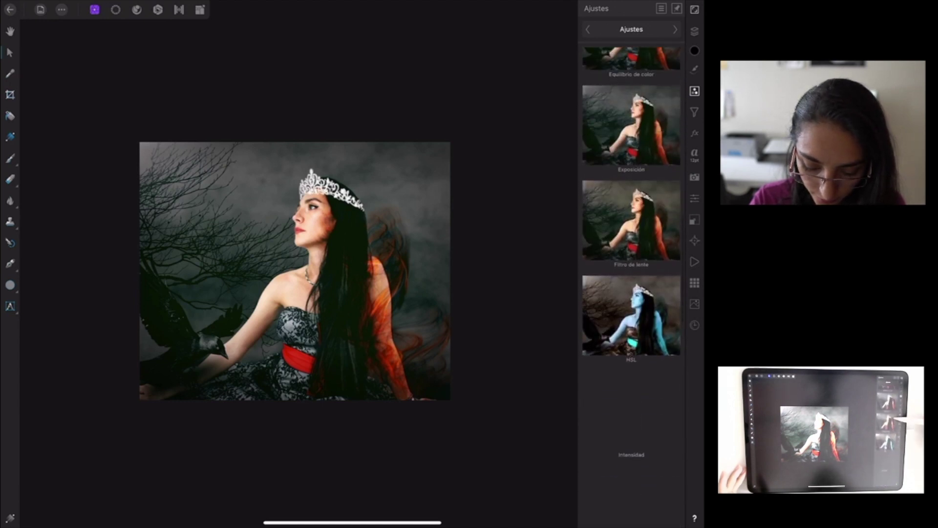
{"action": "left_click", "coordinate": [632, 220]}
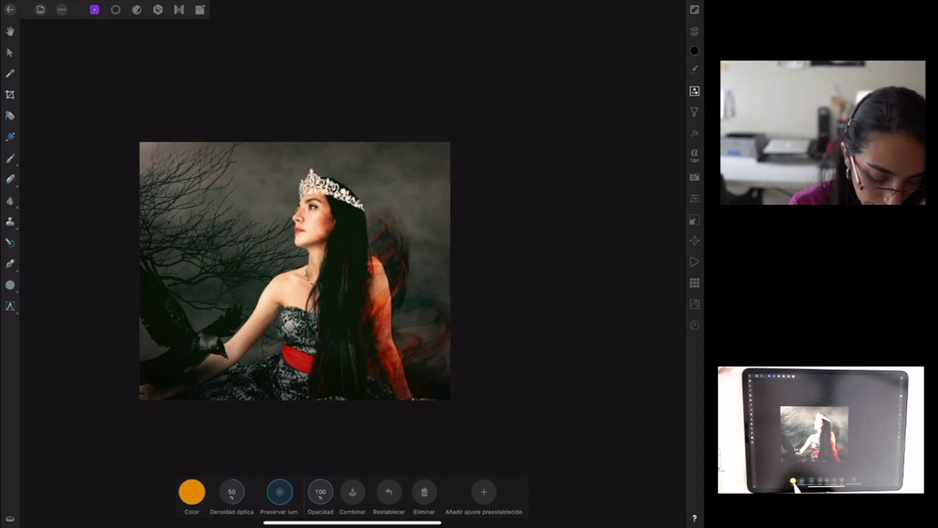
{"action": "left_click", "coordinate": [192, 492]}
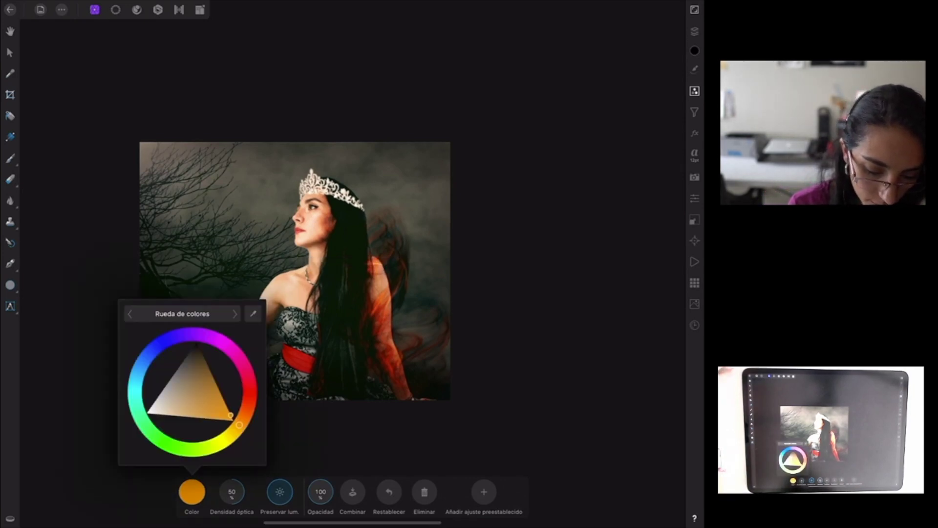
{"action": "left_click_drag", "start_coordinate": [240, 425], "coordinate": [181, 336]}
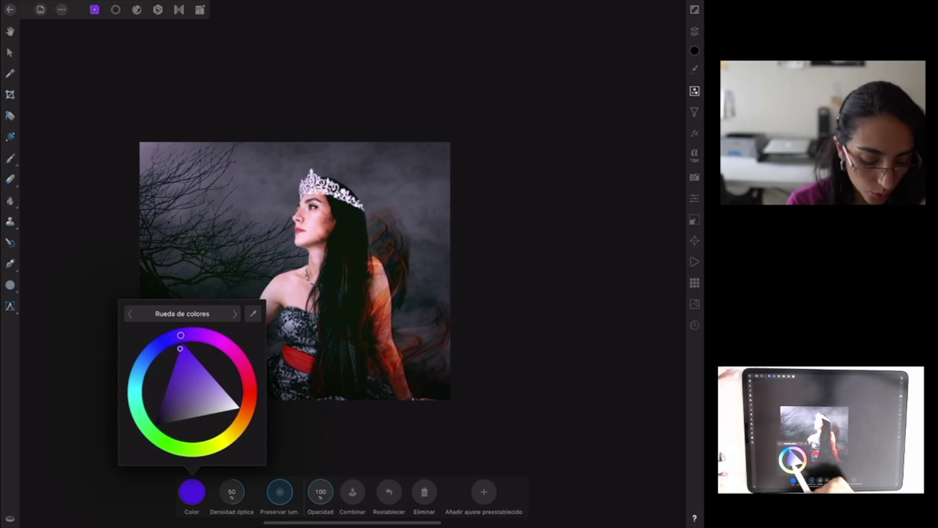
{"action": "left_click_drag", "start_coordinate": [181, 336], "coordinate": [157, 345]}
{"action": "left_click_drag", "start_coordinate": [171, 382], "coordinate": [173, 390]}
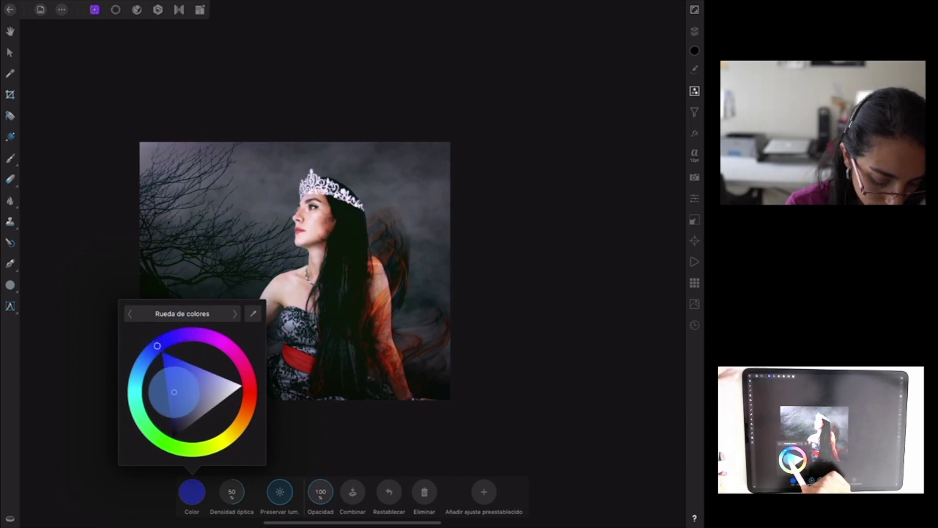
{"action": "left_click", "coordinate": [237, 501]}
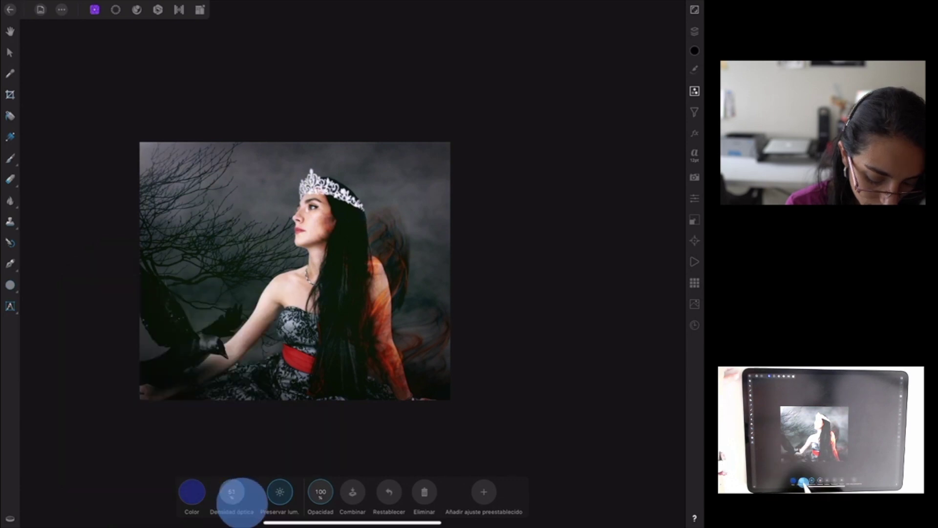
{"action": "left_click_drag", "start_coordinate": [239, 502], "coordinate": [229, 502]}
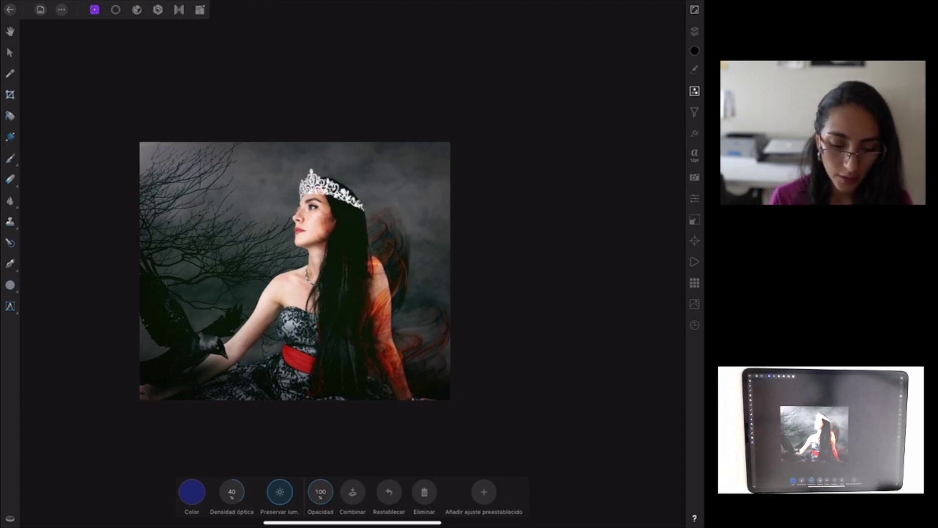
{"action": "scroll", "coordinate": [313, 269], "scroll_direction": "up", "scroll_amount": 5}
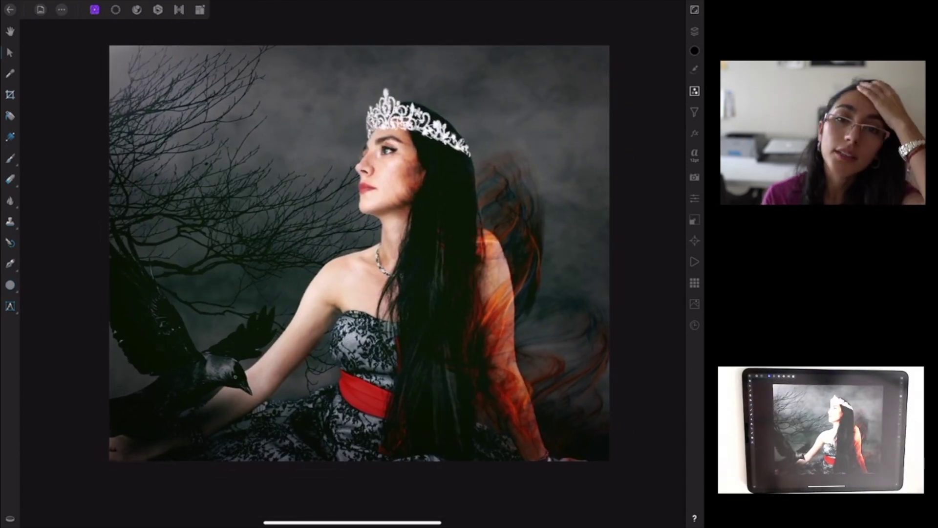